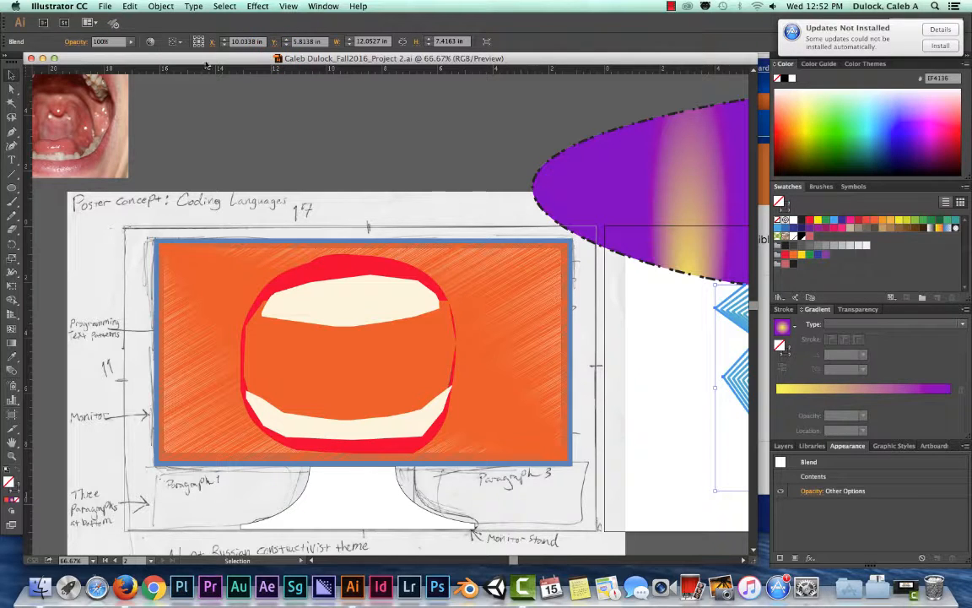
Step: Move the mouth photo from above the poster sketch onto the second artboard beside it
key(h)
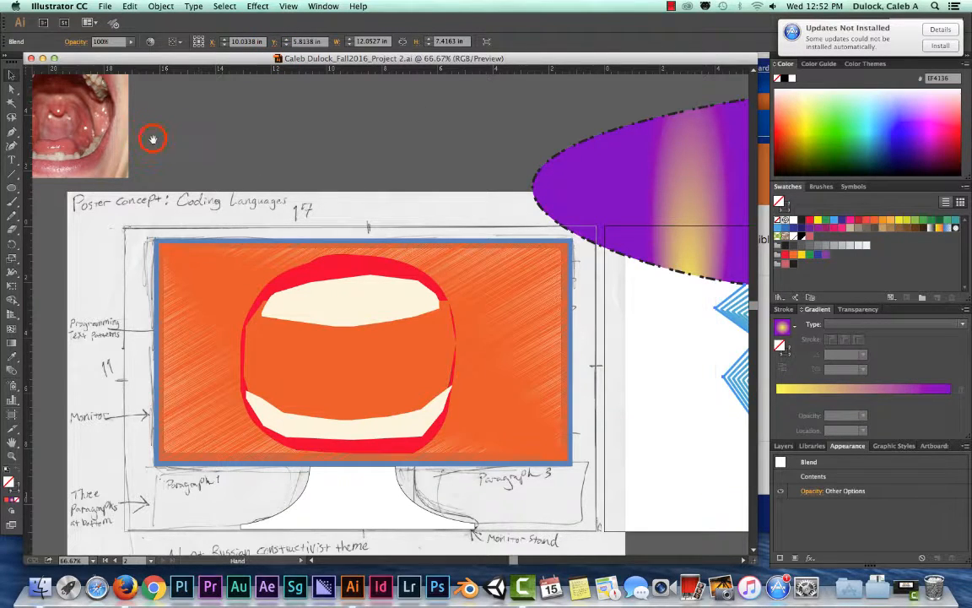
mouse_move(152, 139)
mouse_down()
mouse_move(224, 169)
mouse_move(217, 224)
mouse_move(260, 199)
mouse_move(195, 171)
mouse_up()
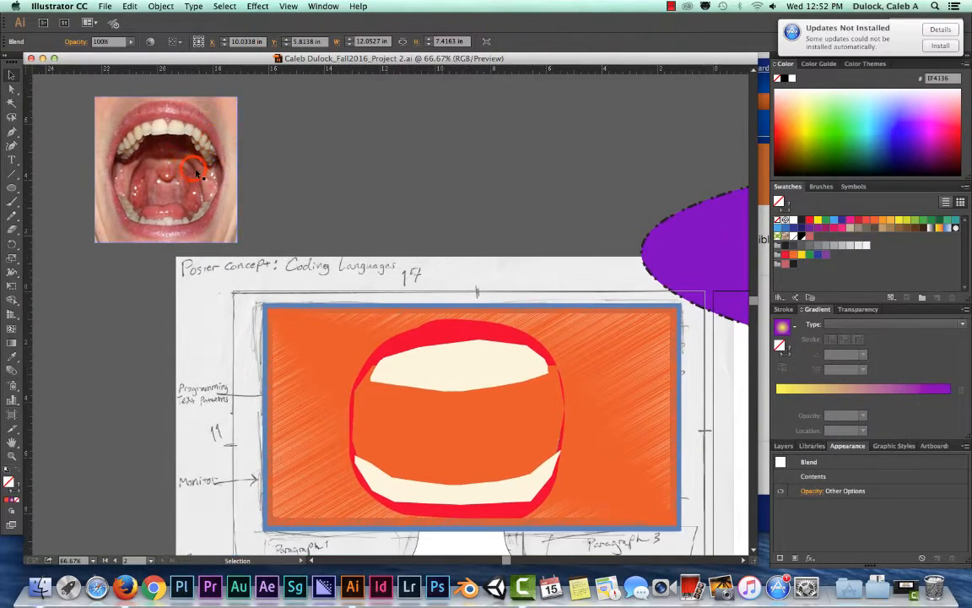
drag(162, 92, 553, 185)
click(302, 145)
drag(457, 180, 53, 150)
drag(156, 161, 655, 312)
scroll(615, 245, down, 5)
scroll(615, 245, right, 5)
scroll(380, 232, left, 2)
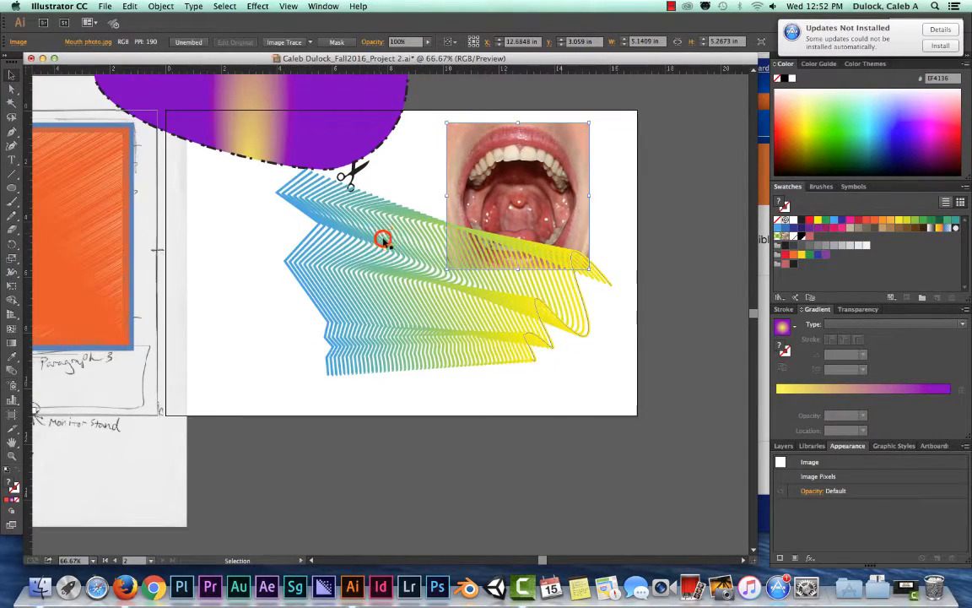
Step: Delete the blue-to-yellow line blend and the purple gradient shape with the dashed outline from the second artboard
click(382, 240)
drag(399, 228, 365, 297)
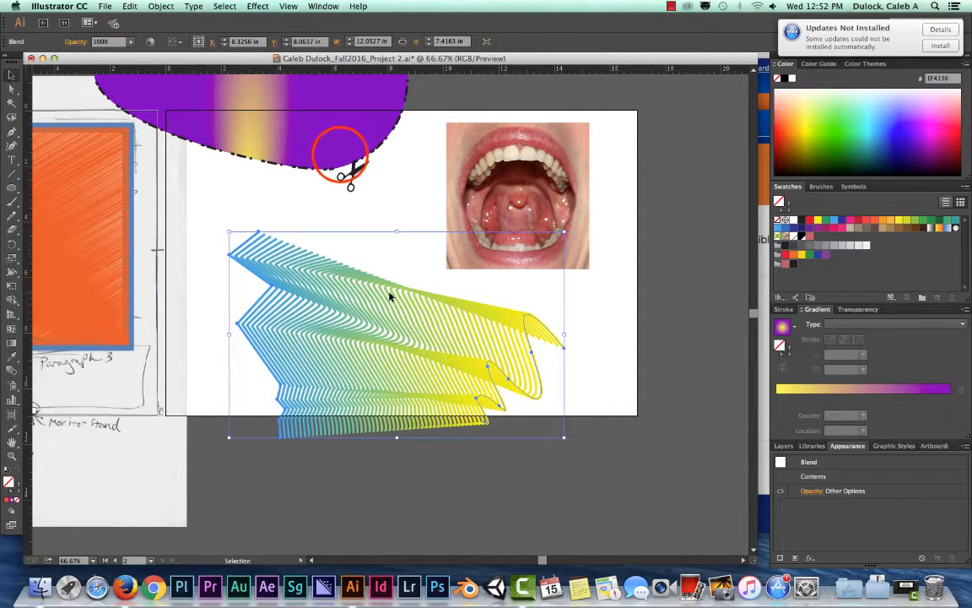
key(Delete)
click(340, 155)
key(Delete)
Step: Reposition the mouth photo near the middle of the cleared artboard
click(477, 179)
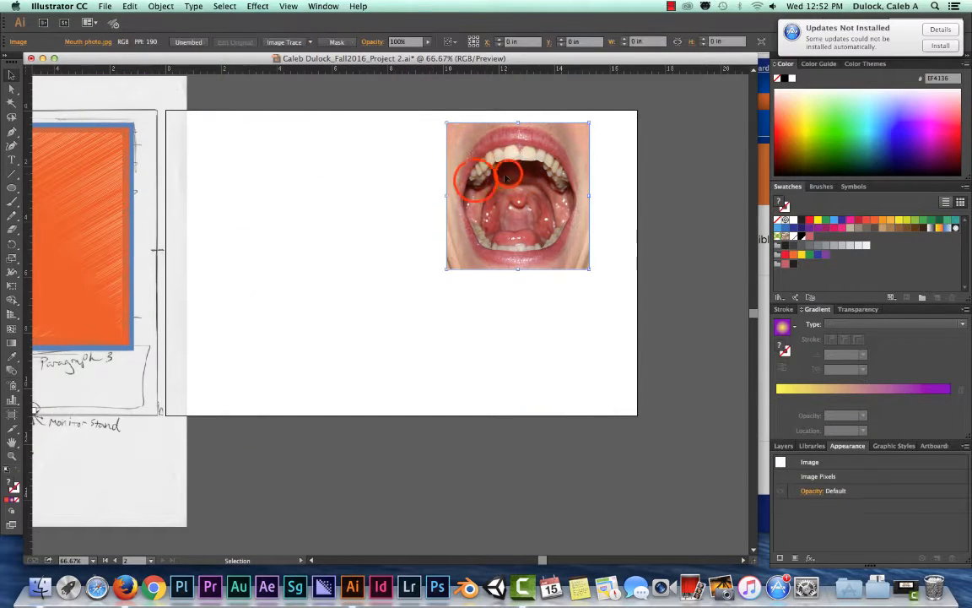
drag(507, 175, 438, 253)
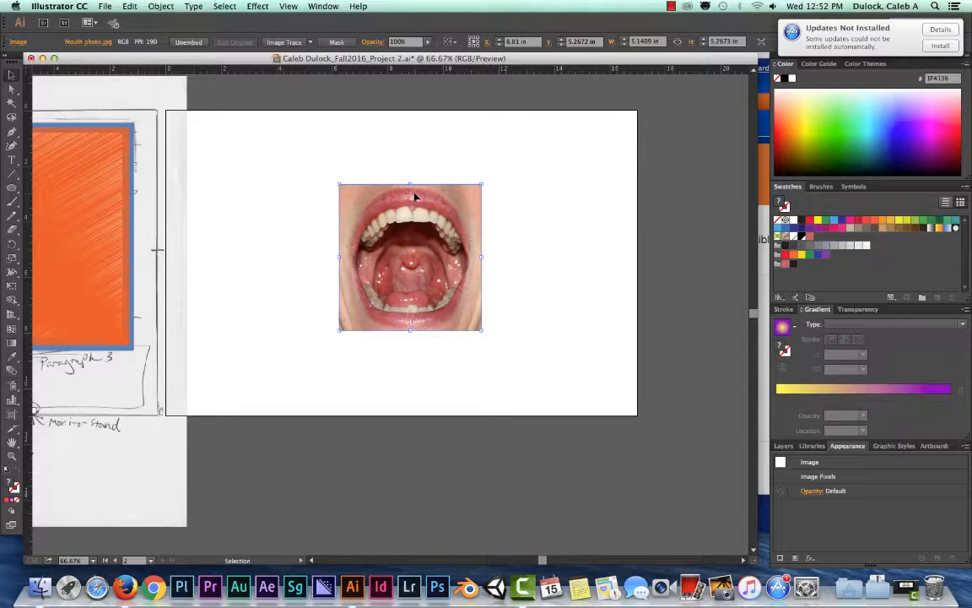
click(105, 6)
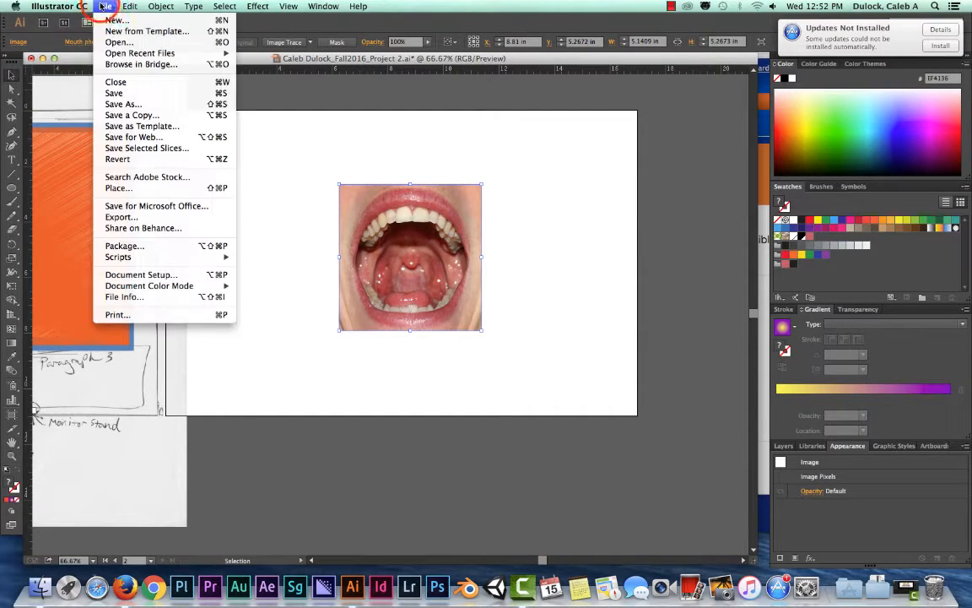
mouse_move(80, 6)
click(328, 134)
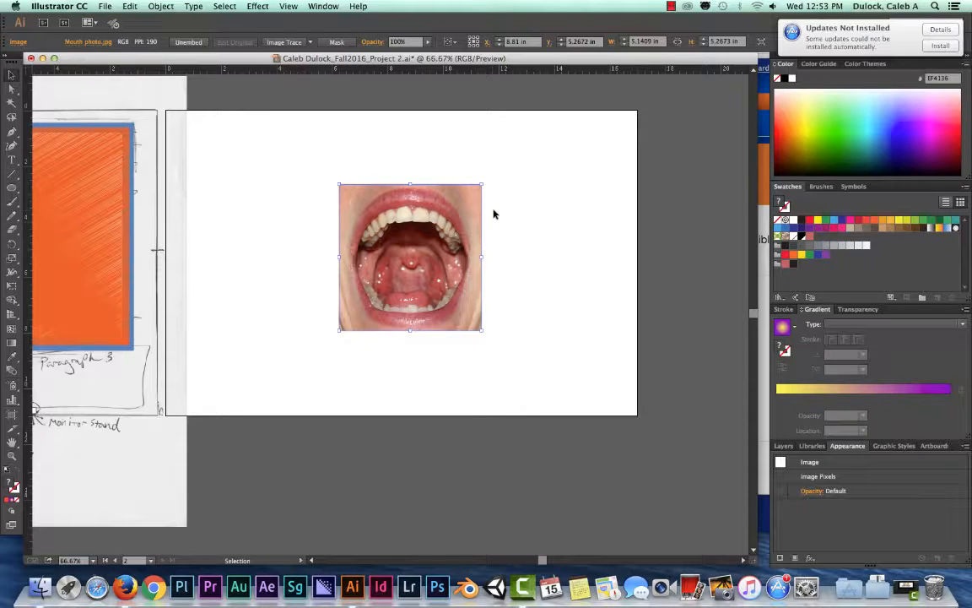
Step: Shift the mouth photo to about X 9.125 in, Y 5.994 in and apply Image Trace with the default preset
drag(435, 246, 428, 252)
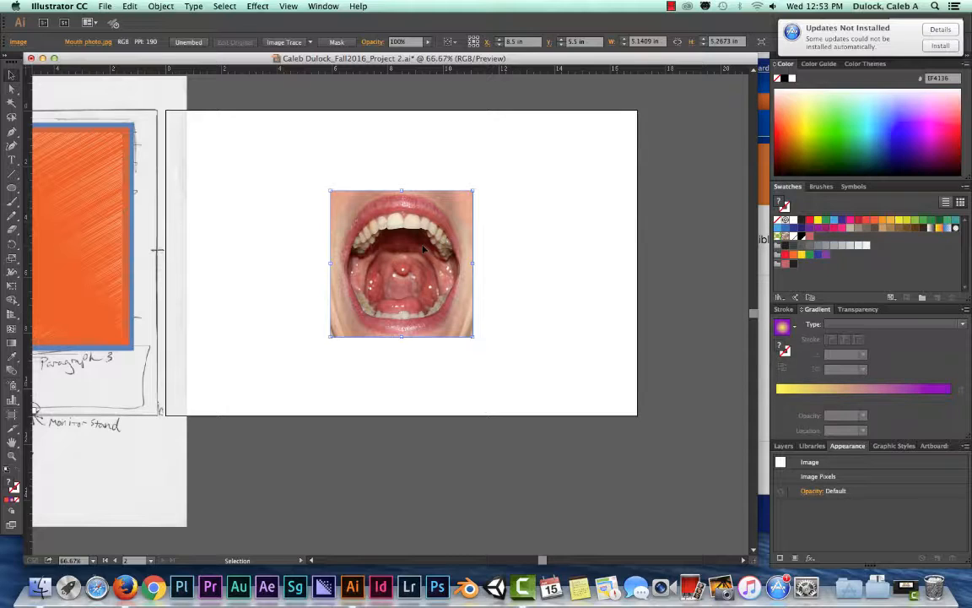
click(406, 220)
drag(407, 220, 414, 228)
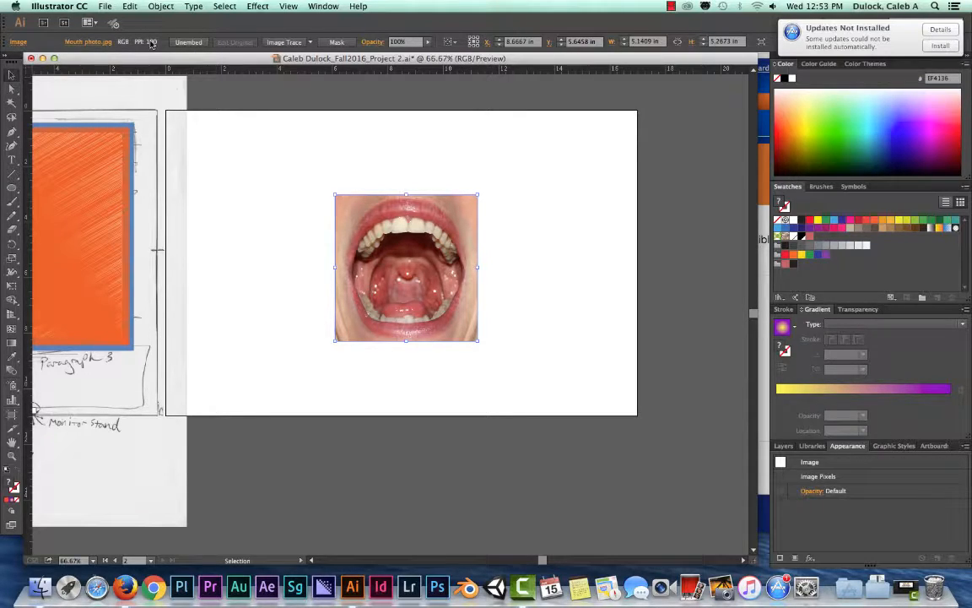
mouse_move(402, 240)
mouse_down()
mouse_move(408, 284)
mouse_move(413, 250)
mouse_up()
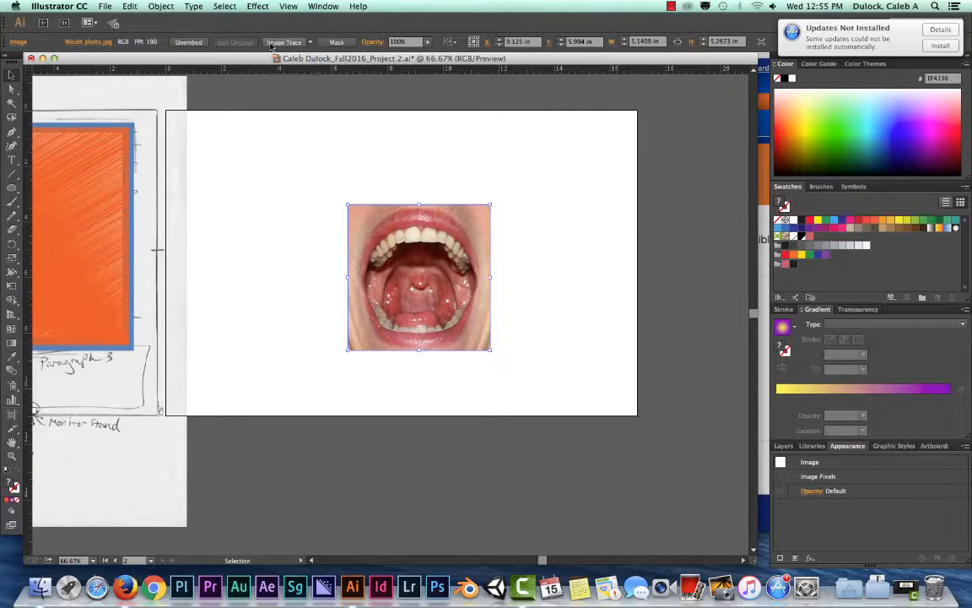
click(287, 44)
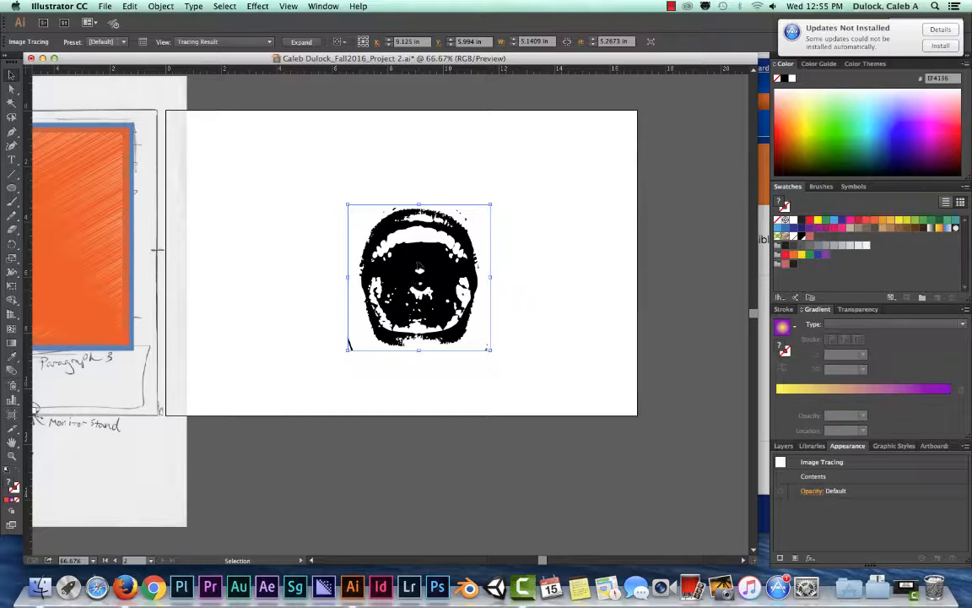
Step: Examine the edges and small shapes of the black-and-white mouth trace at high and low magnification
key(super+equal)
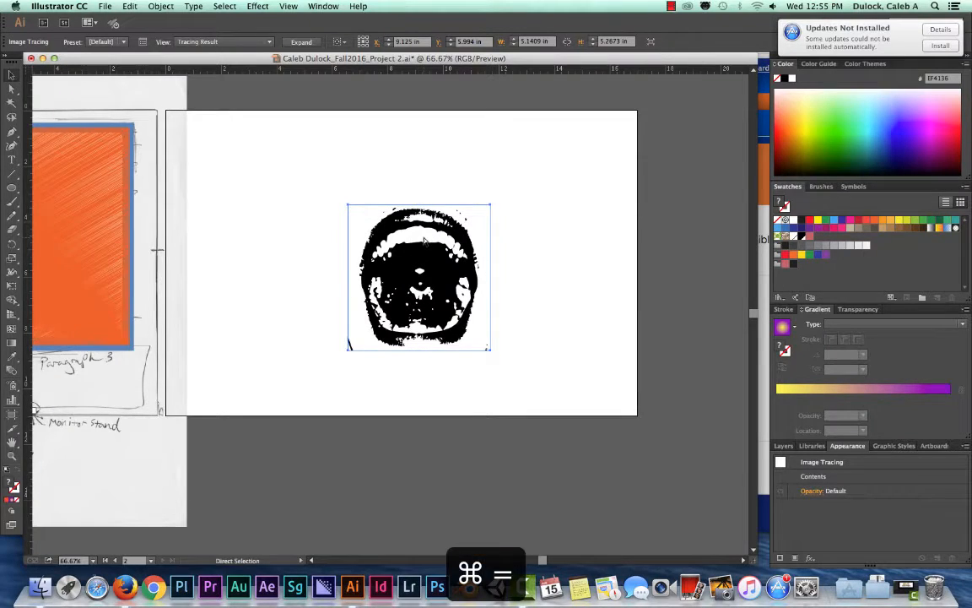
key(super+equal)
key(super+equal)
key(super+equal)
key(super+equal)
key(super+equal)
key(super+equal)
key(super+equal)
key(super+equal)
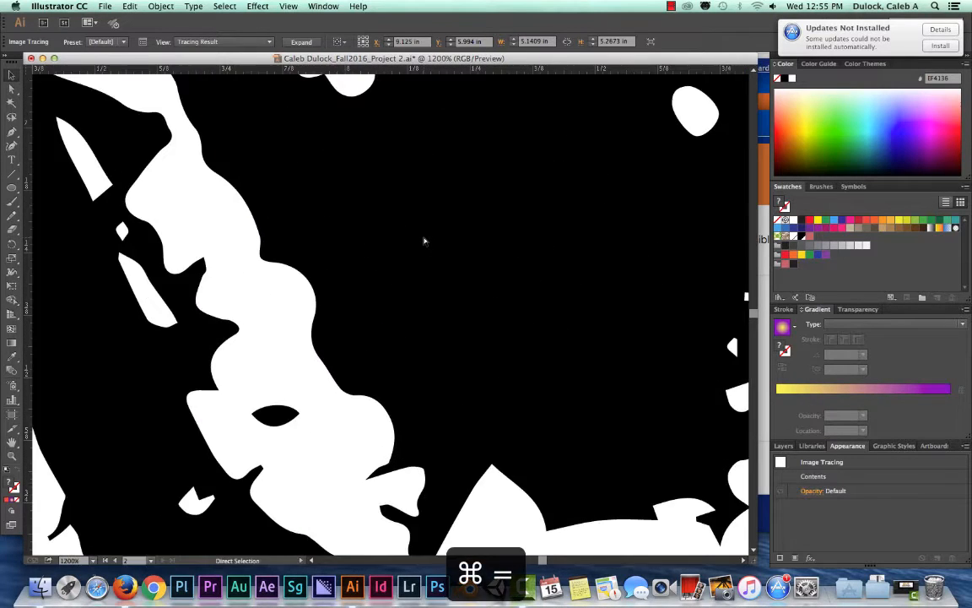
key(super+minus)
key(super+minus)
key(super+minus)
key(super+minus)
key(super+minus)
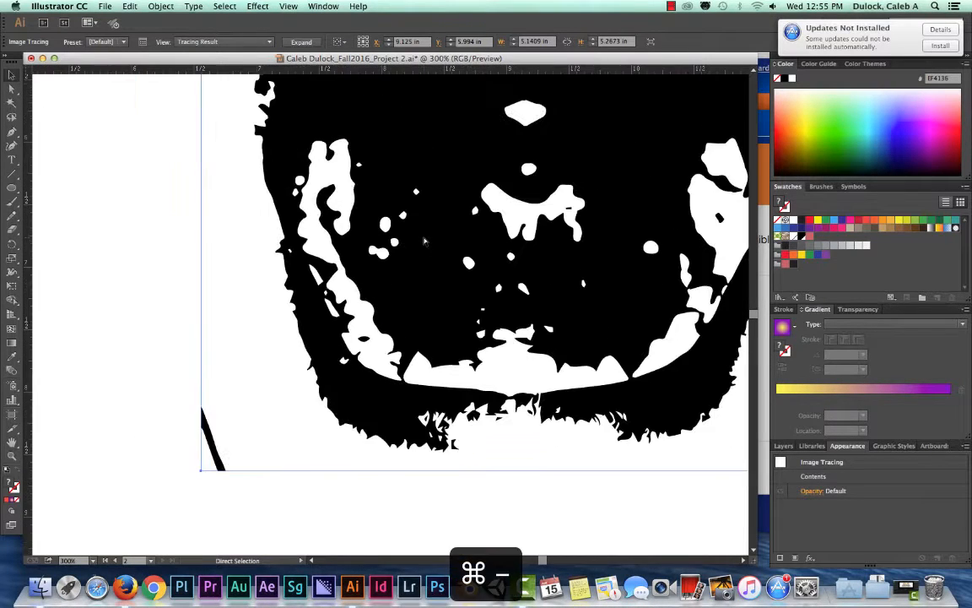
key(super+minus)
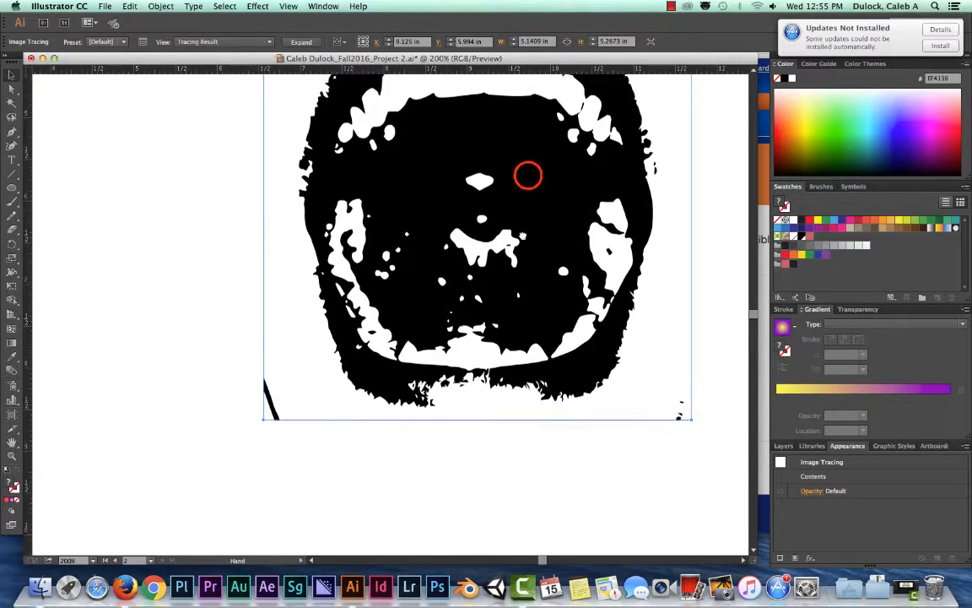
drag(527, 173, 451, 240)
key(super+minus)
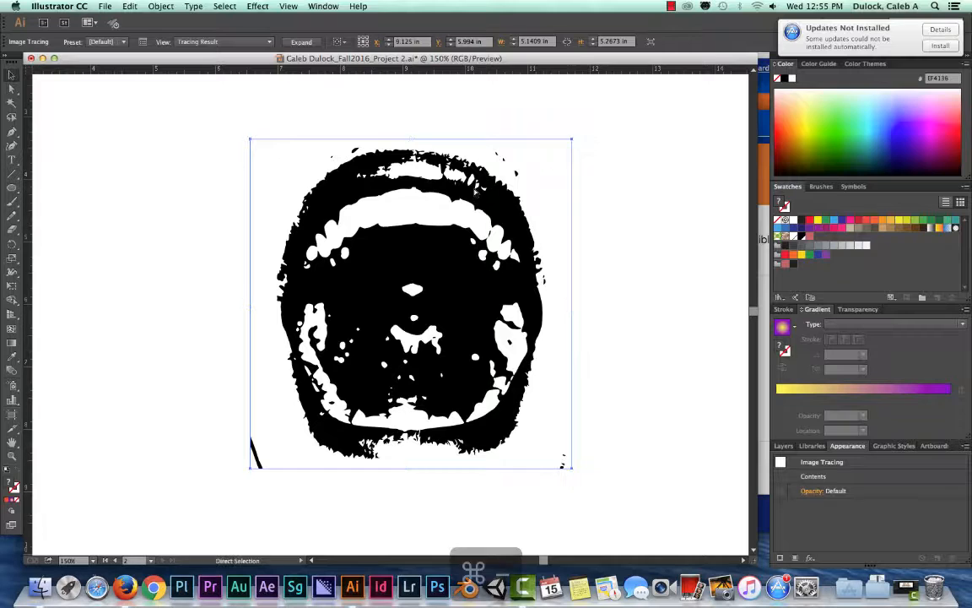
key(super+minus)
key(super+equal)
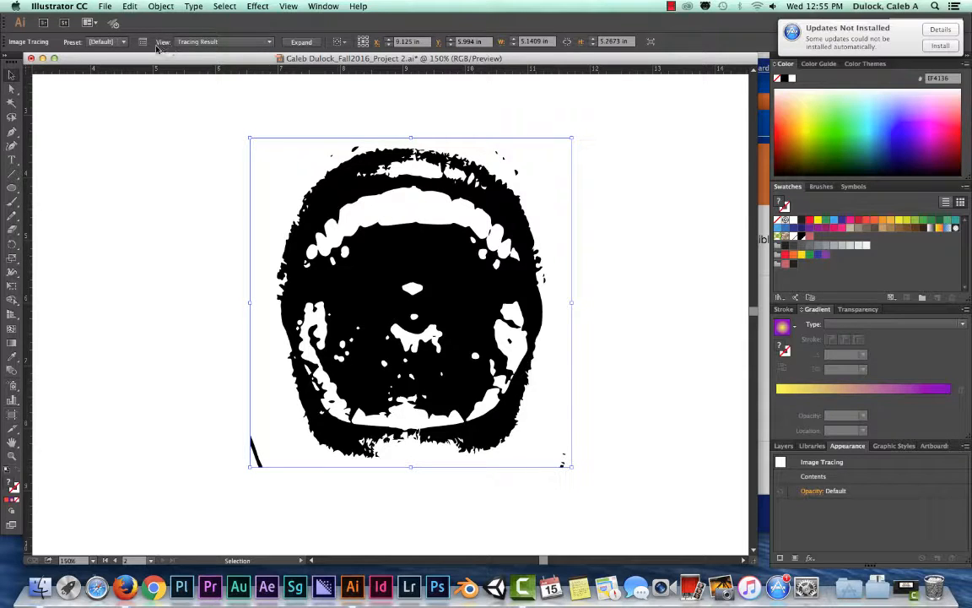
Step: Compare the trace as Tracing Result with Outlines, Outlines, Outlines with Source Image and Source Image, ending on Tracing Result
click(268, 42)
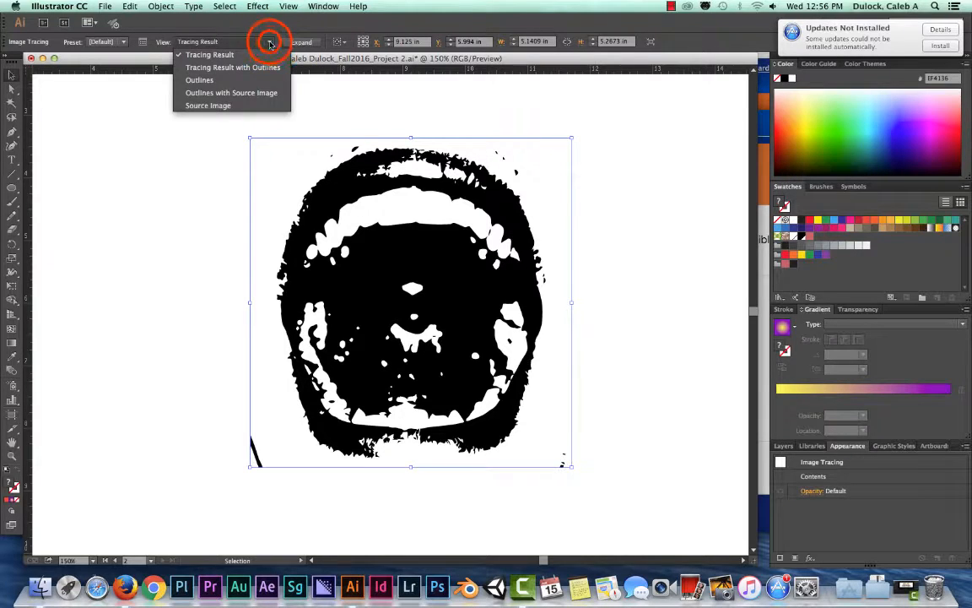
click(269, 43)
click(269, 43)
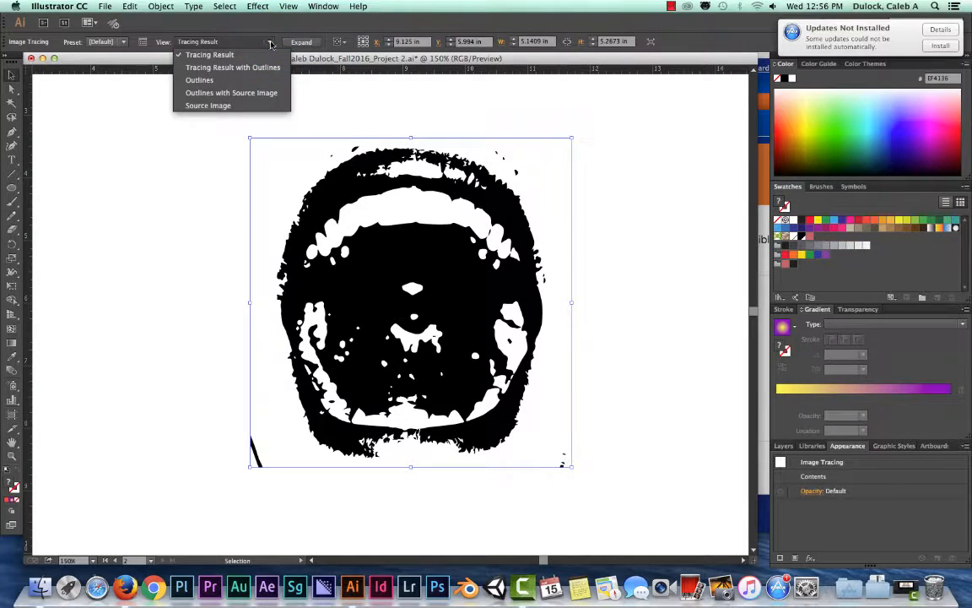
drag(221, 47, 226, 69)
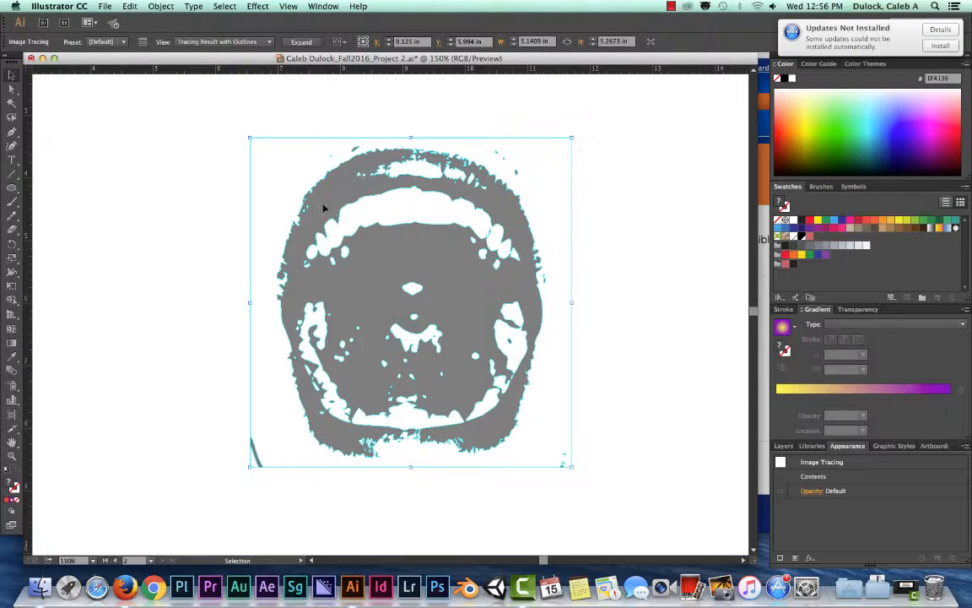
click(233, 42)
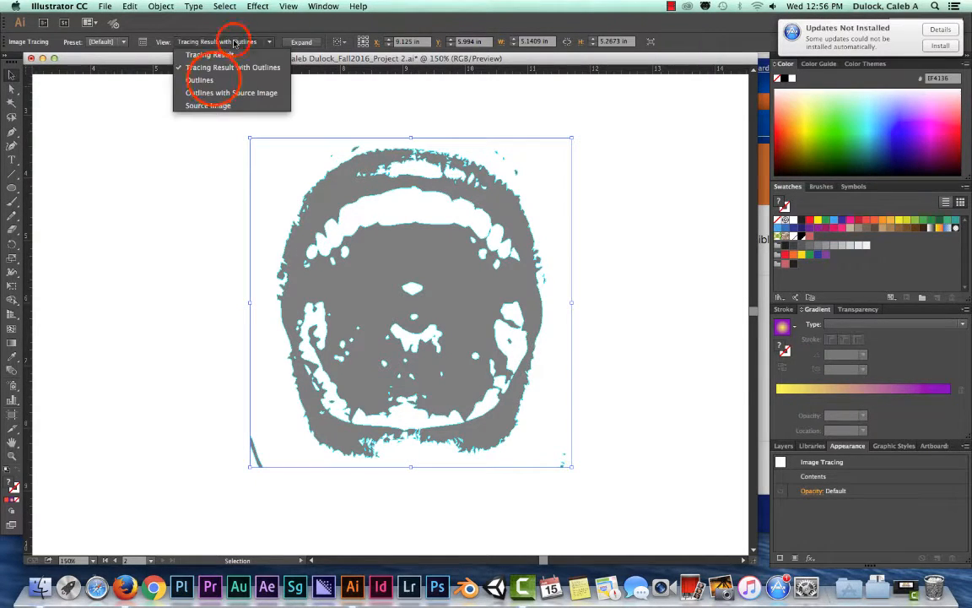
click(217, 79)
click(239, 44)
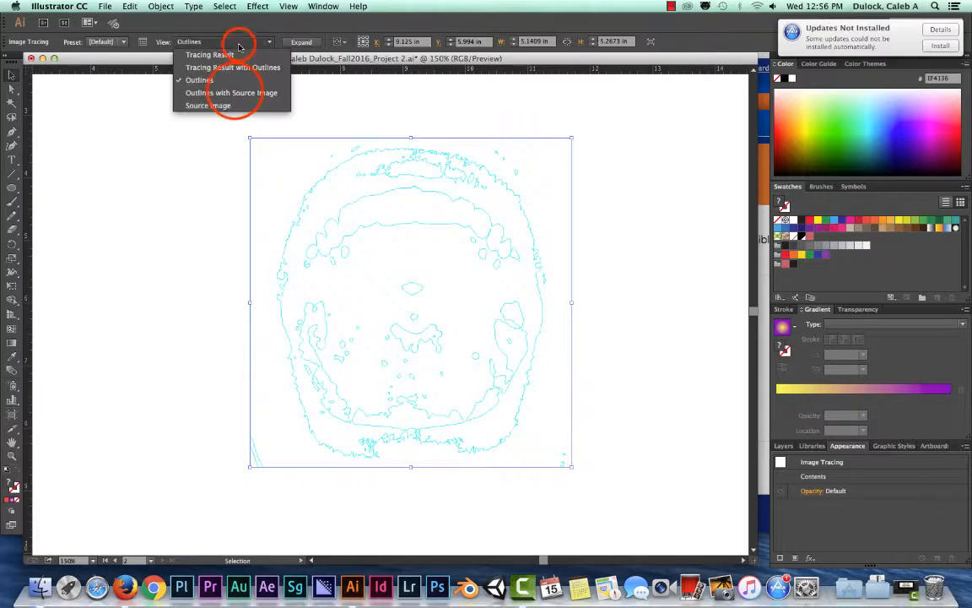
click(231, 93)
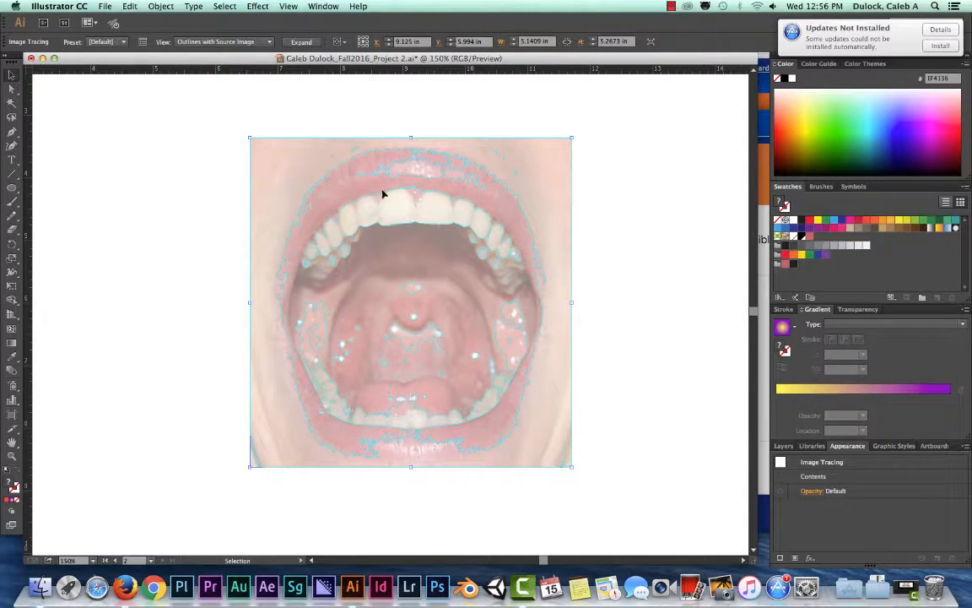
click(246, 41)
click(244, 110)
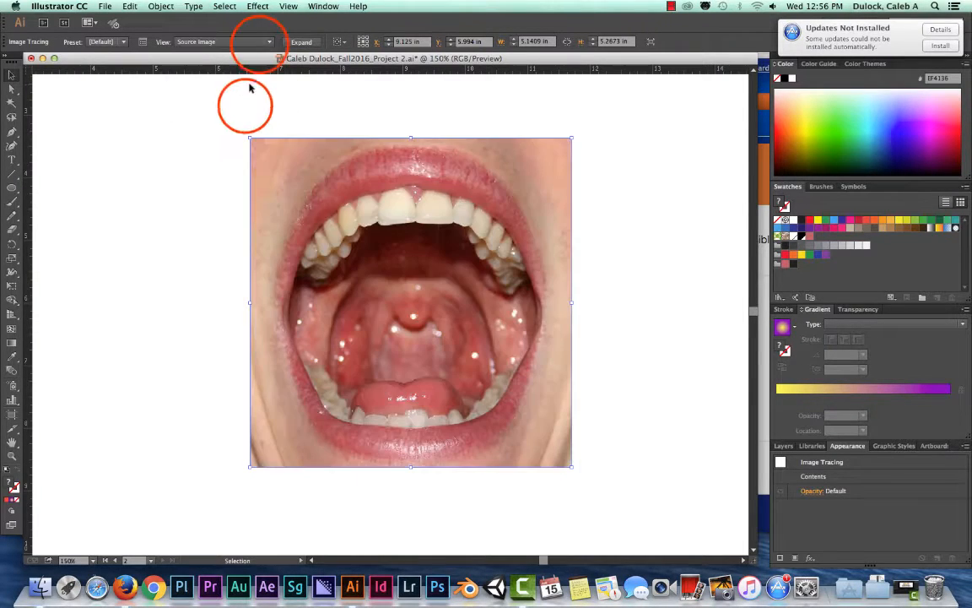
click(253, 42)
click(250, 56)
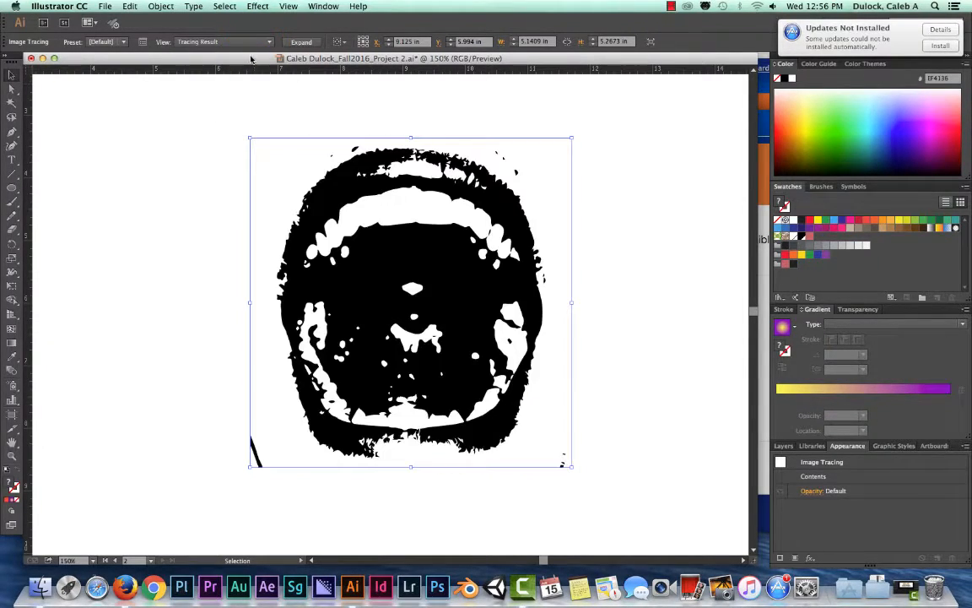
Step: Apply the Low Fidelity Photo preset to the mouth's image tracing
click(113, 42)
click(123, 42)
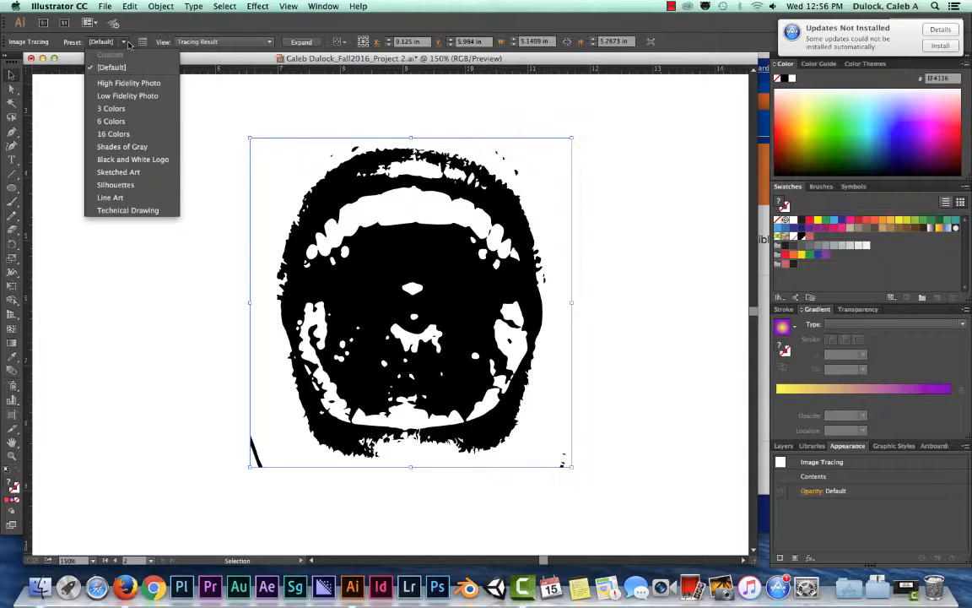
click(125, 98)
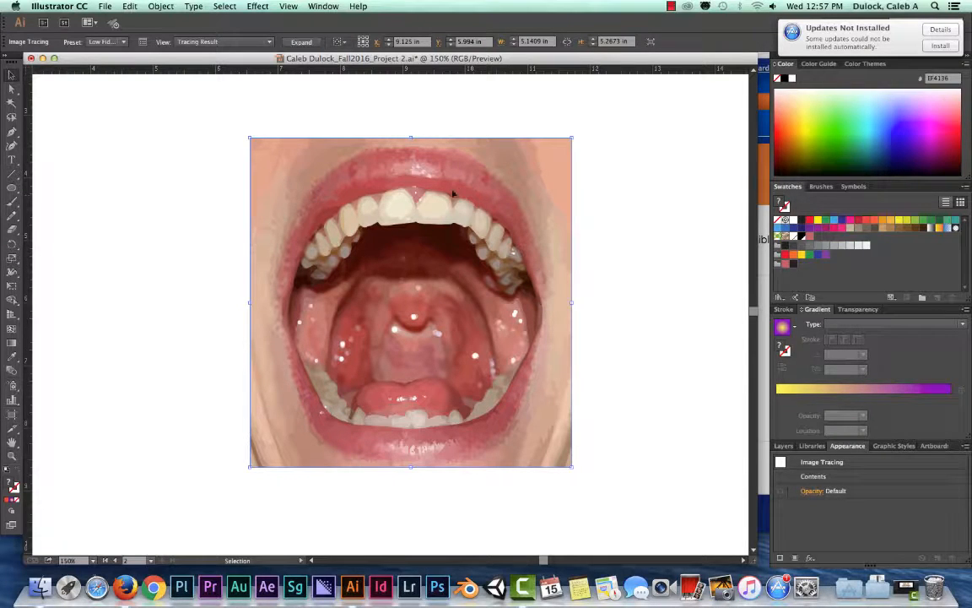
Step: Examine the Low Fidelity Photo trace as a whole and up close around the throat, teeth and upper lip
key(super+minus)
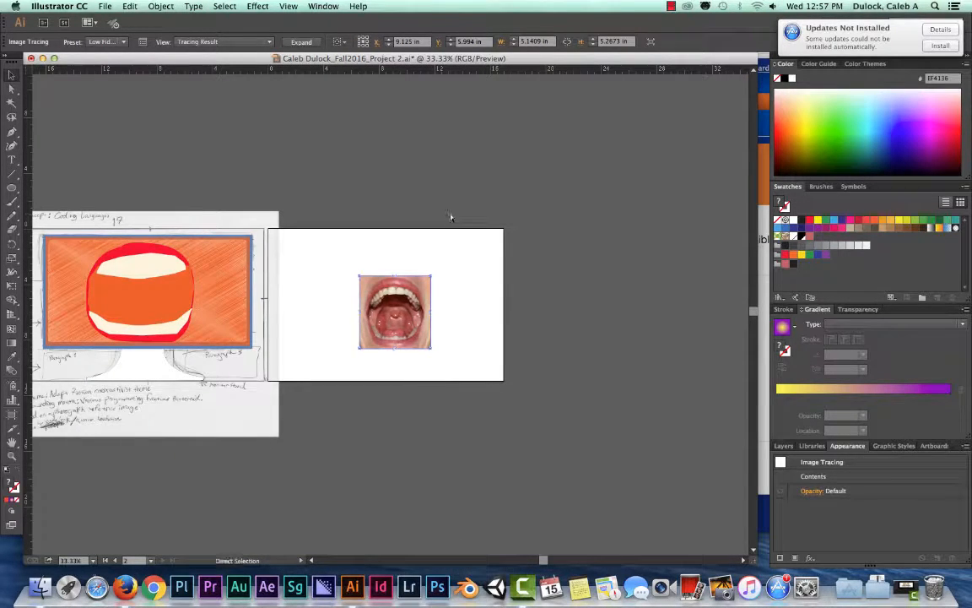
key(v)
key(super+minus)
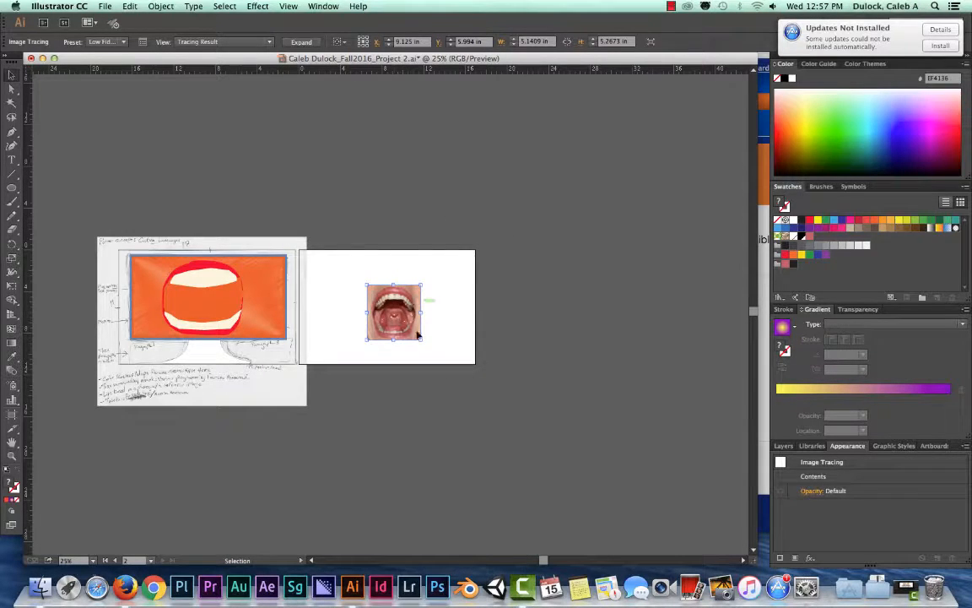
key(super+plus)
key(super+equal)
key(super+equal)
key(super+equal)
key(super+equal)
key(super+equal)
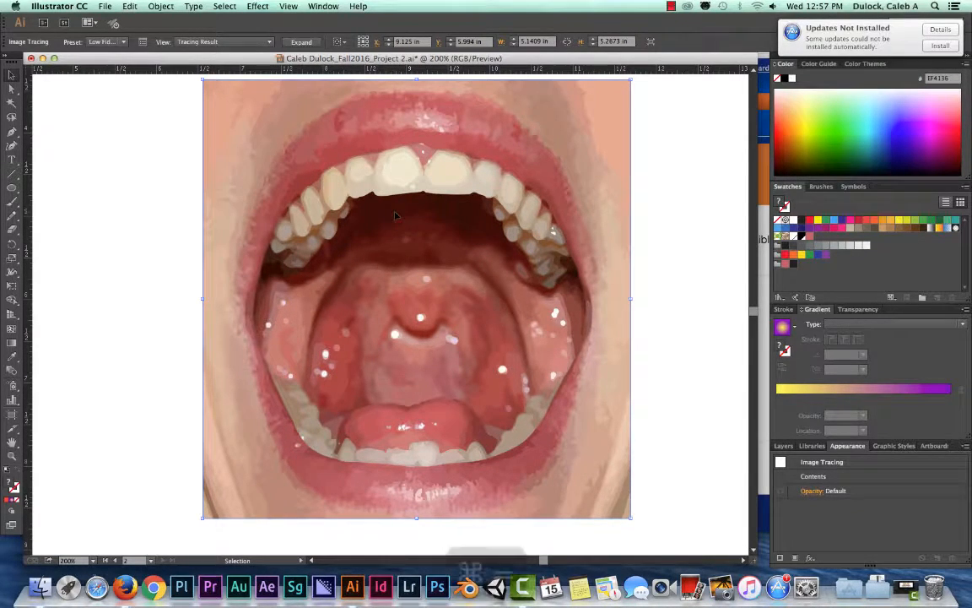
key(super+equal)
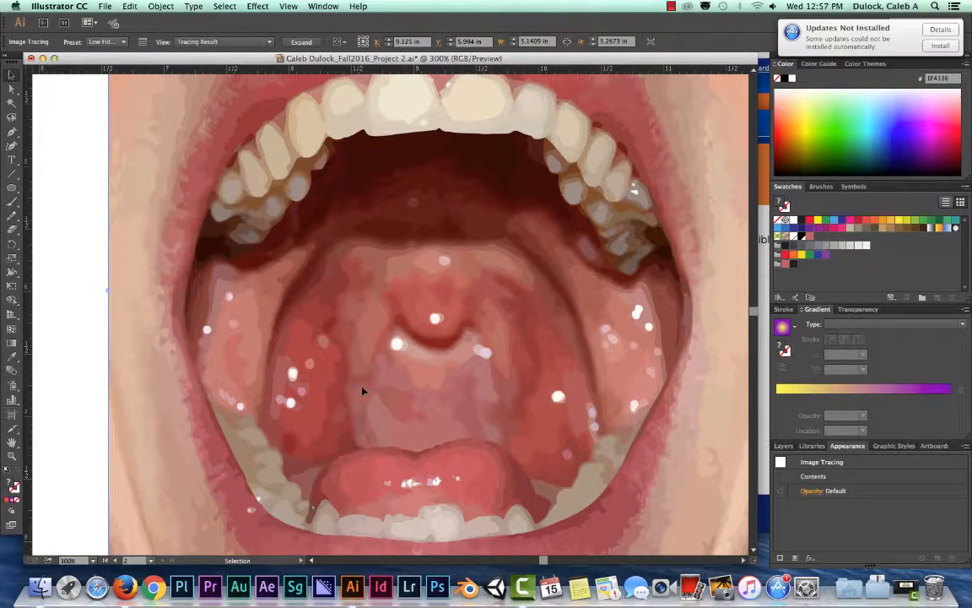
key(super+equal)
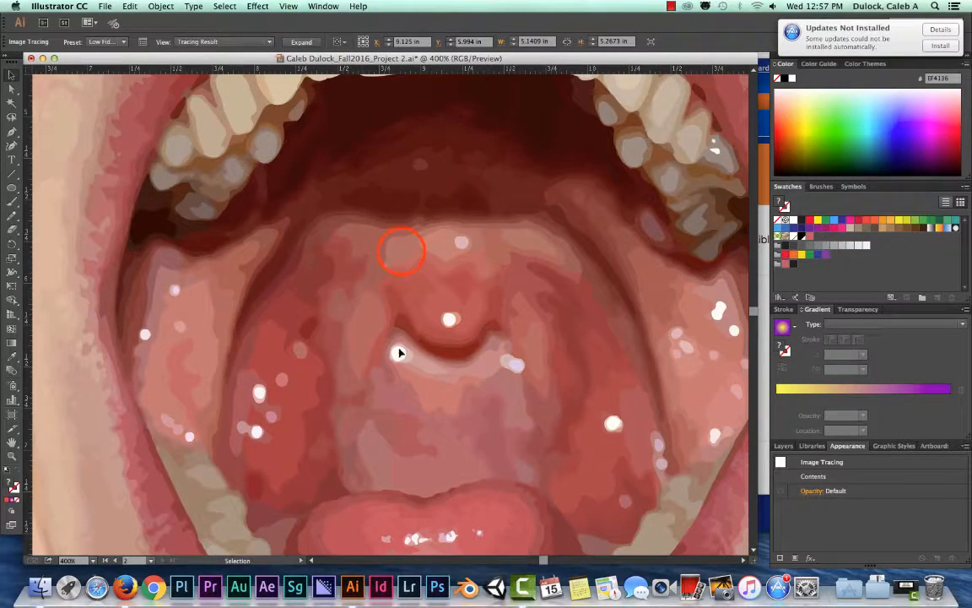
drag(398, 247, 401, 397)
scroll(430, 221, up, 5)
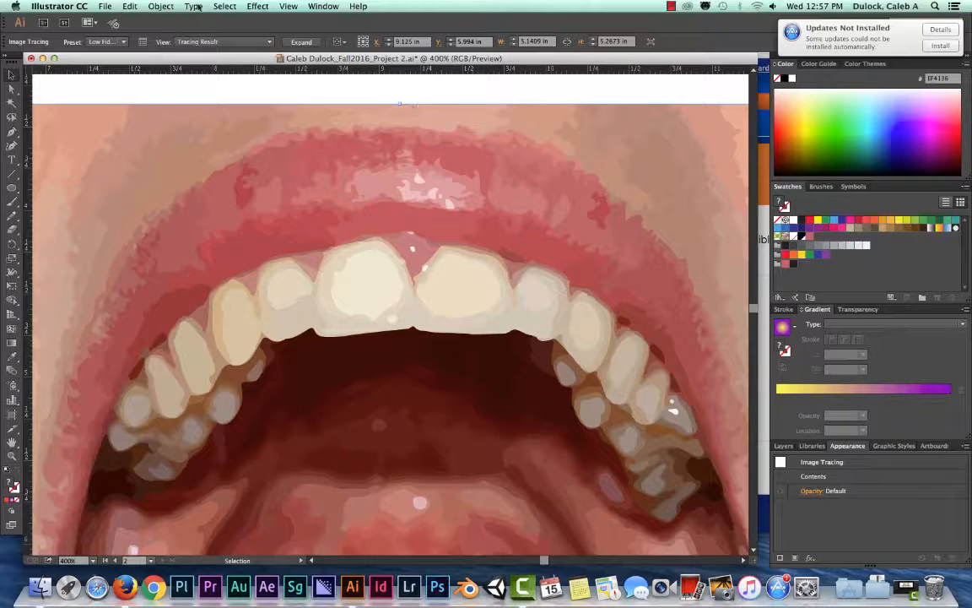
Step: Apply the High Fidelity Photo preset to the mouth's image tracing
click(123, 42)
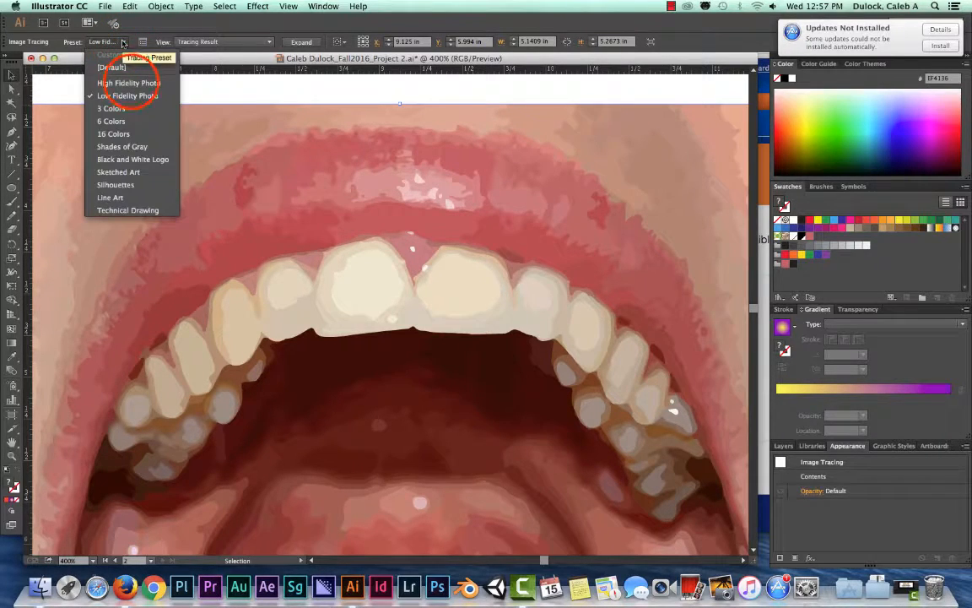
click(128, 83)
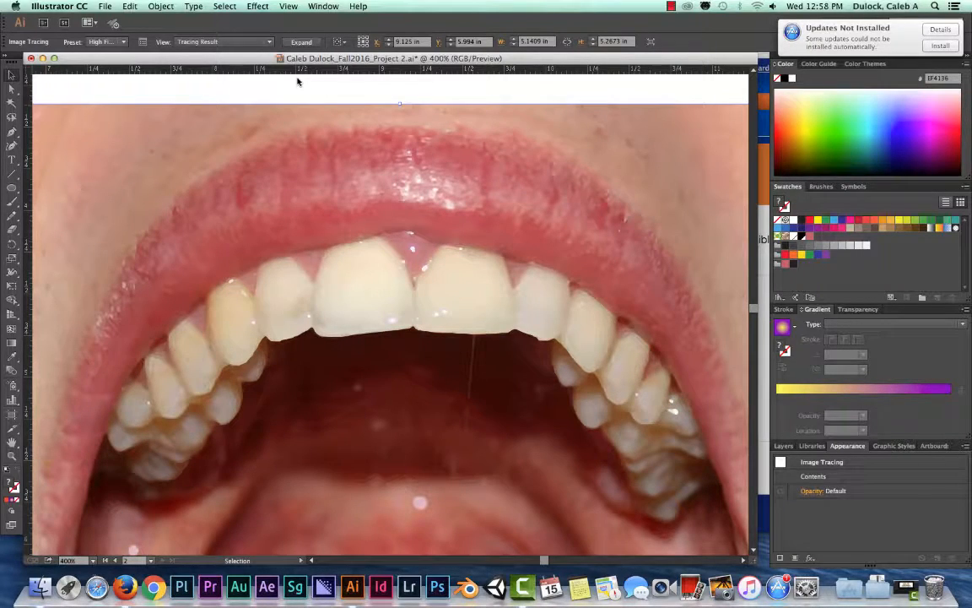
Step: Examine the High Fidelity Photo trace as a whole and up close around the front teeth and upper lip
key(super+minus)
key(super+minus)
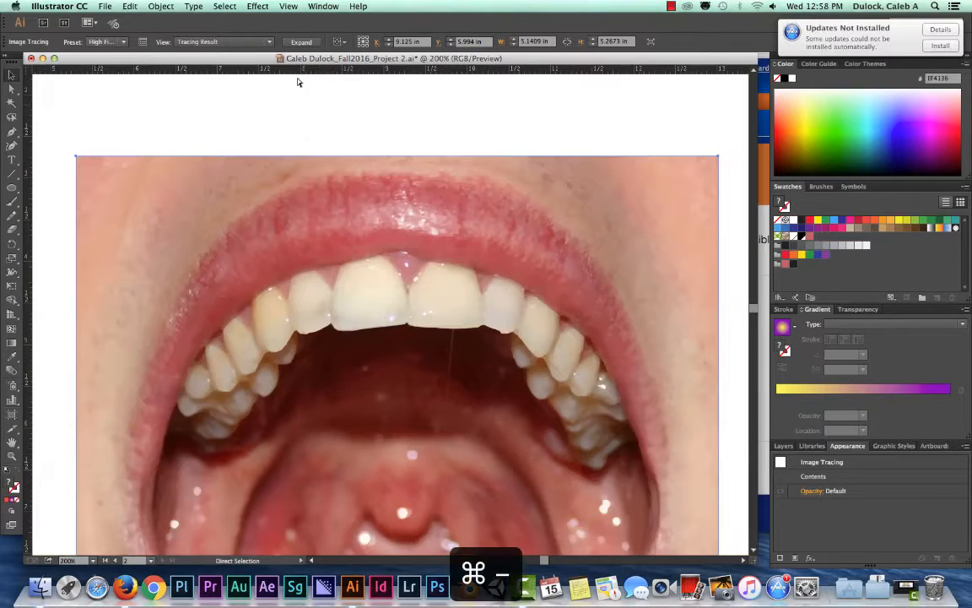
key(super+minus)
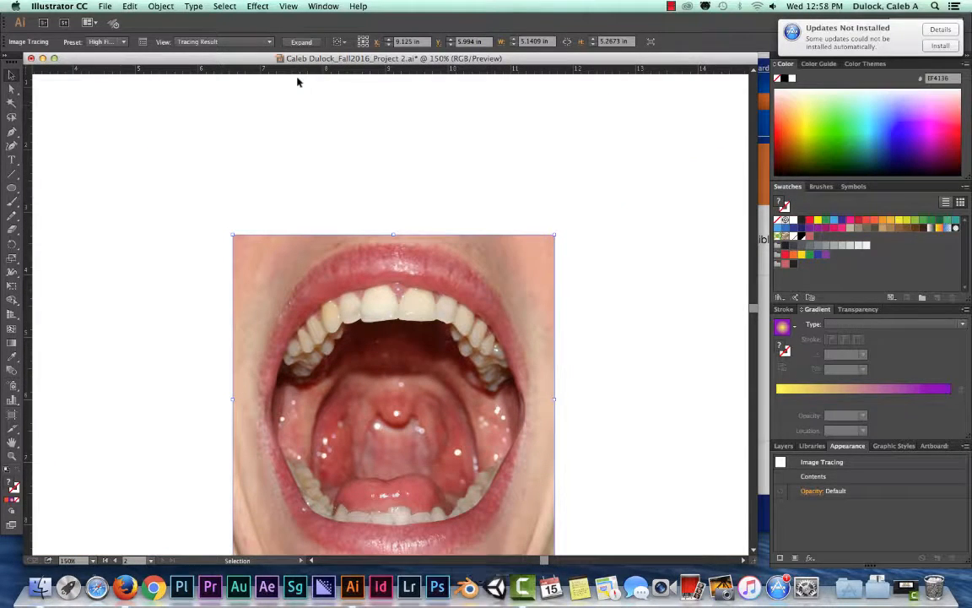
key(super+equal)
key(super+equal)
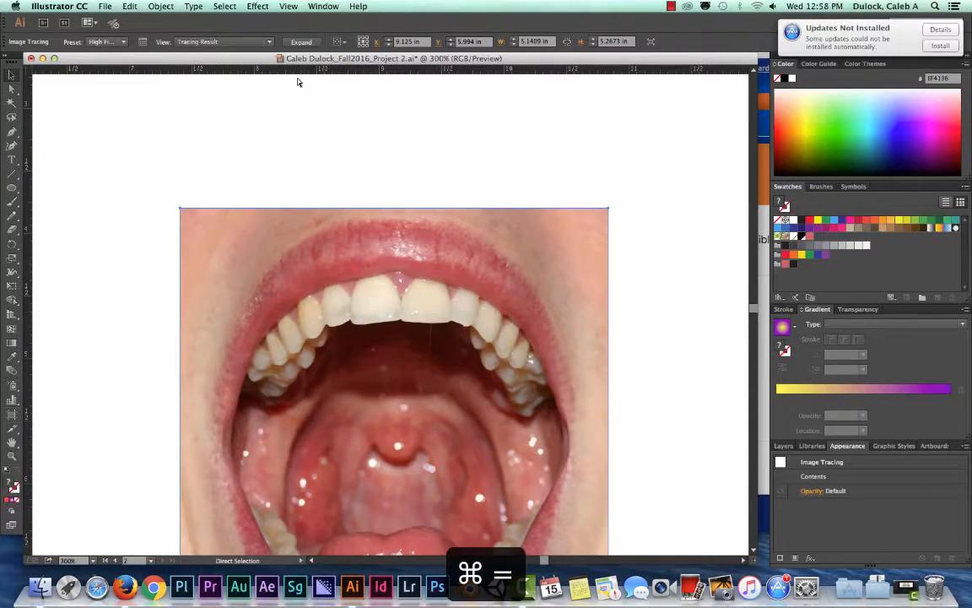
key(super+minus)
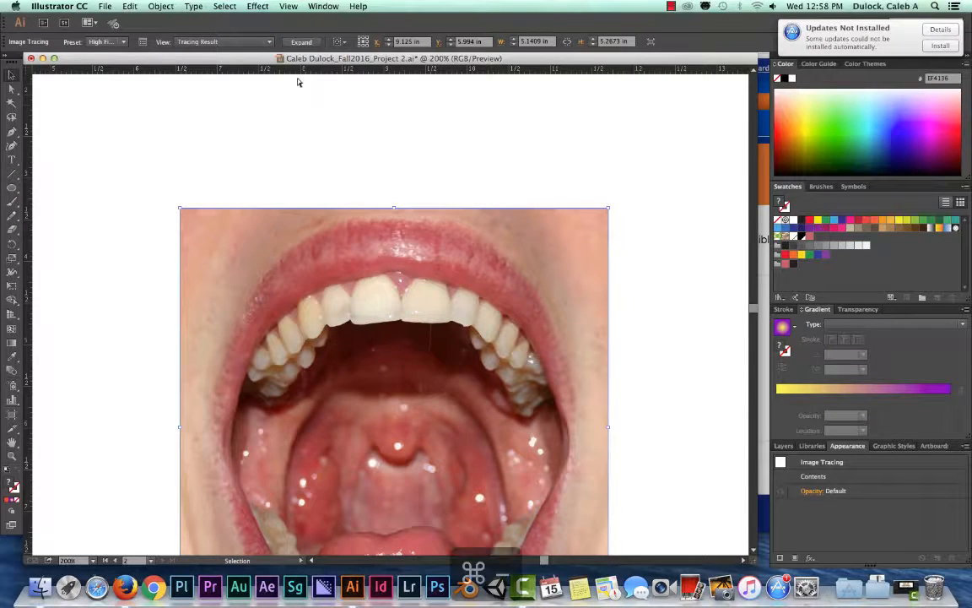
key(super+minus)
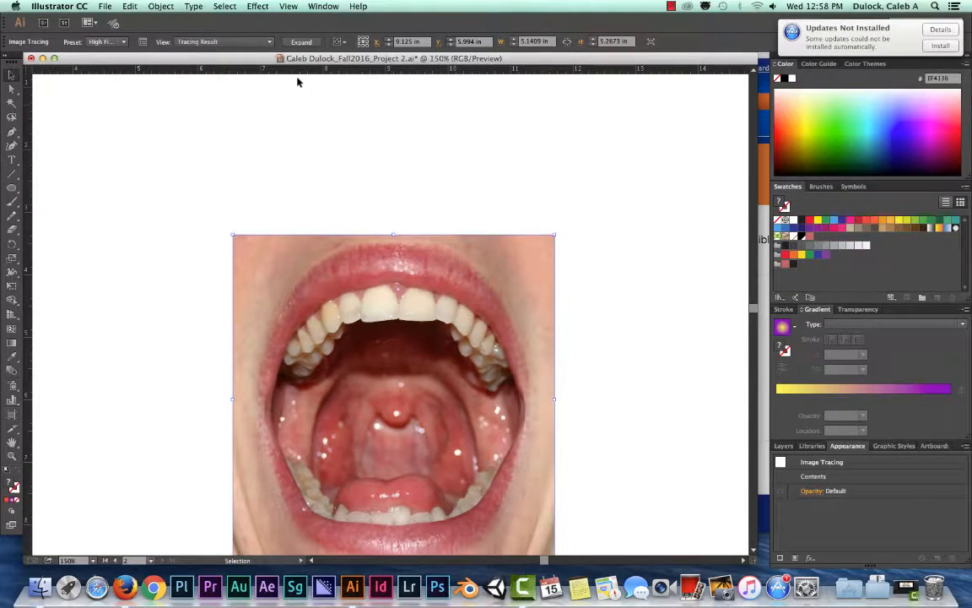
key(super+minus)
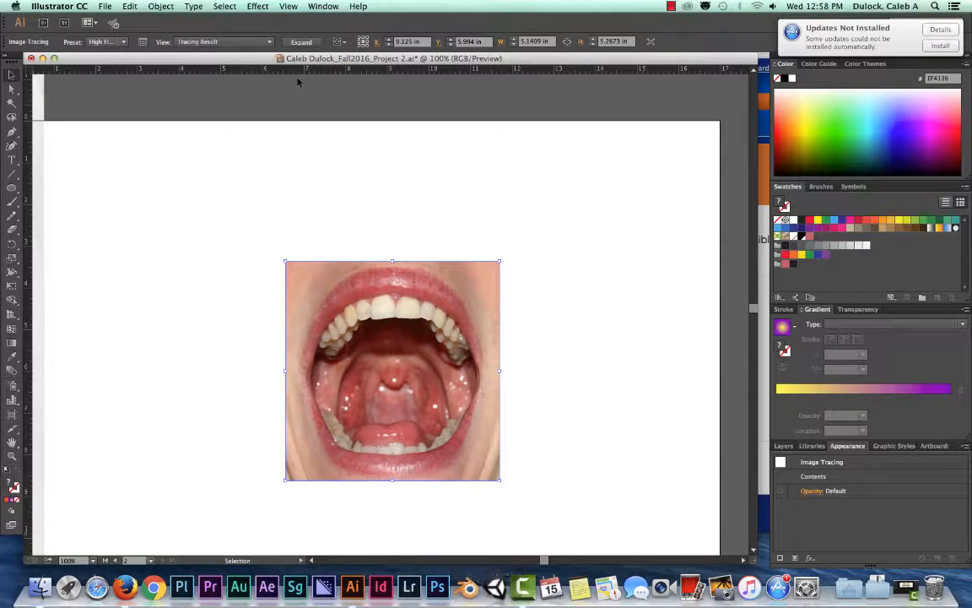
key(super+equal)
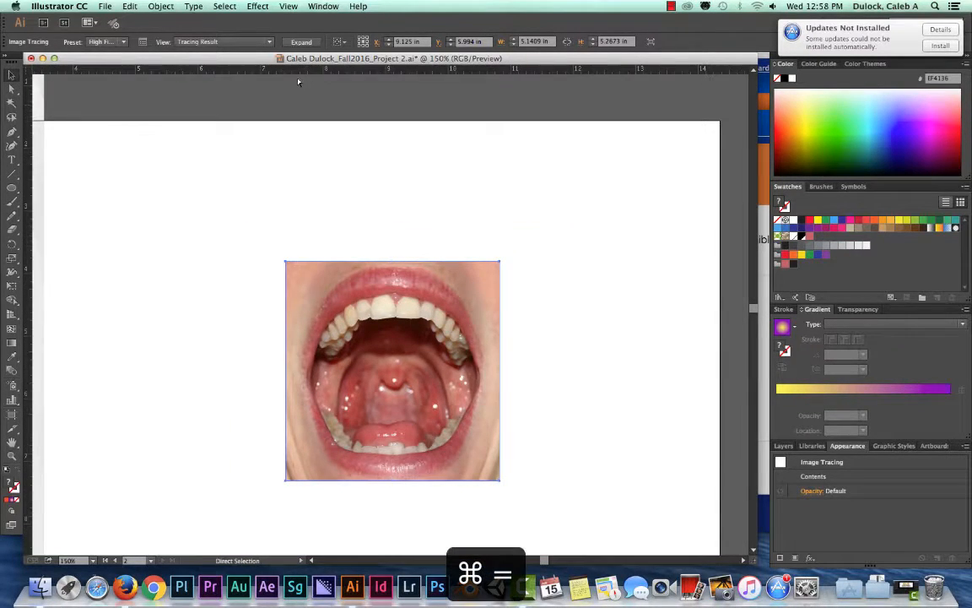
key(super+equal)
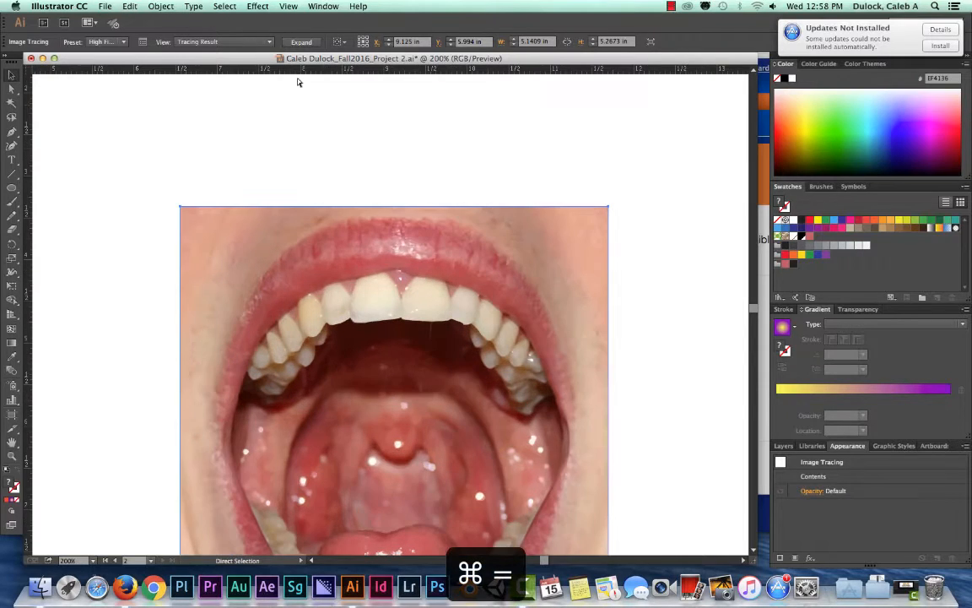
key(super+equal)
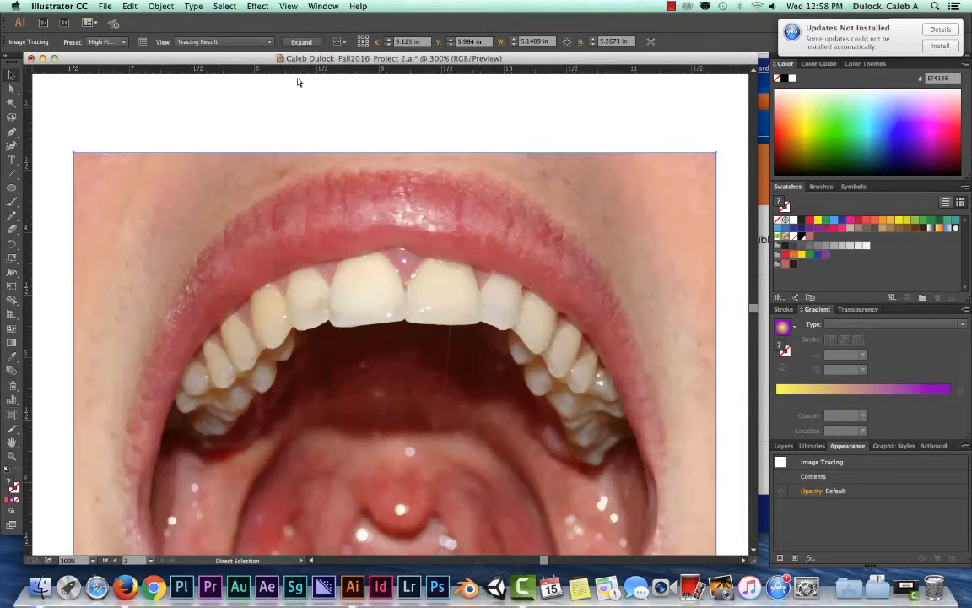
key(super+equal)
key(super+equal)
key(super+equal)
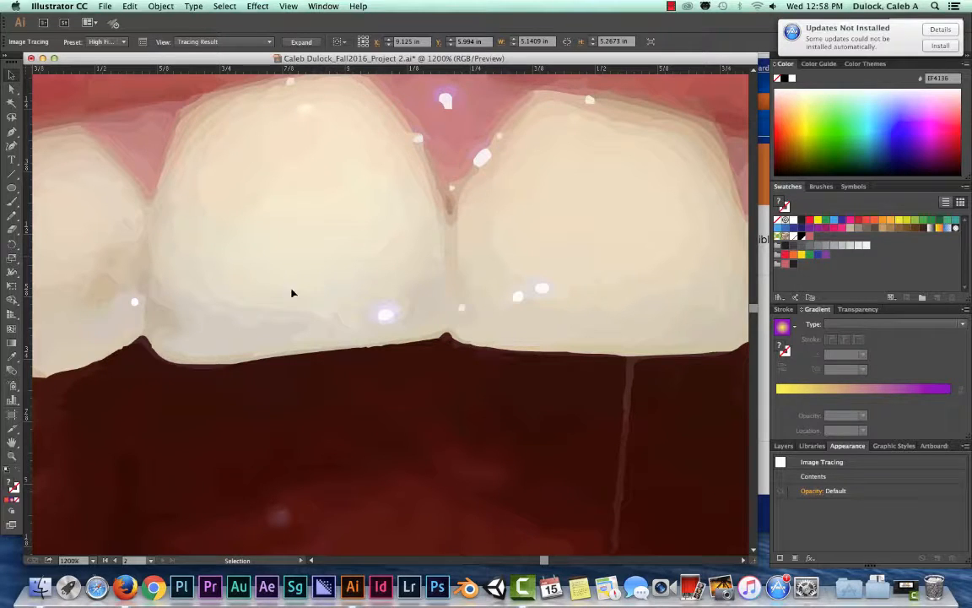
key(super+minus)
key(super+minus)
key(super+minus)
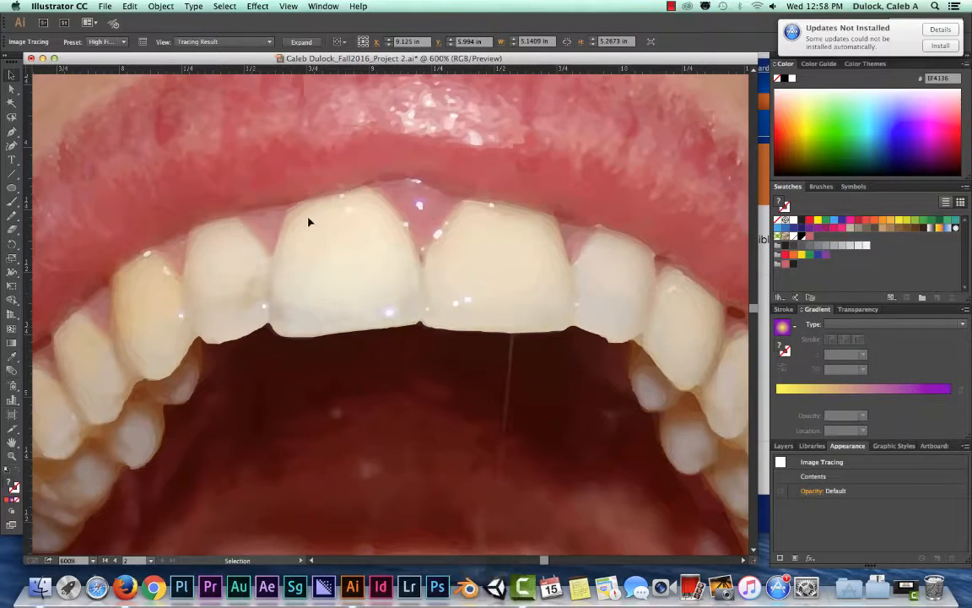
key(super+minus)
key(super+minus)
Step: Apply the 3 Colors preset to the mouth's image tracing and view the whole traced image
click(119, 42)
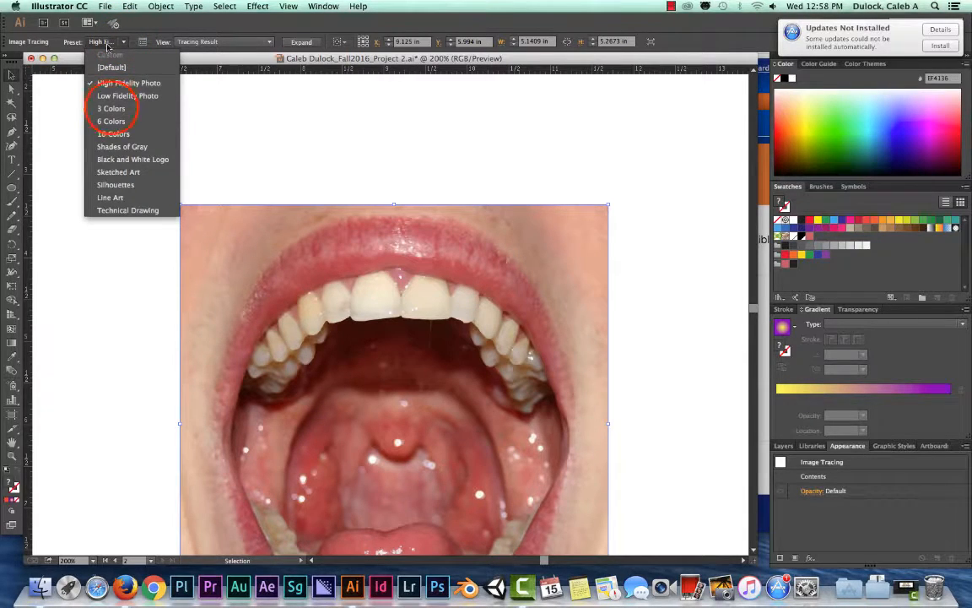
click(109, 108)
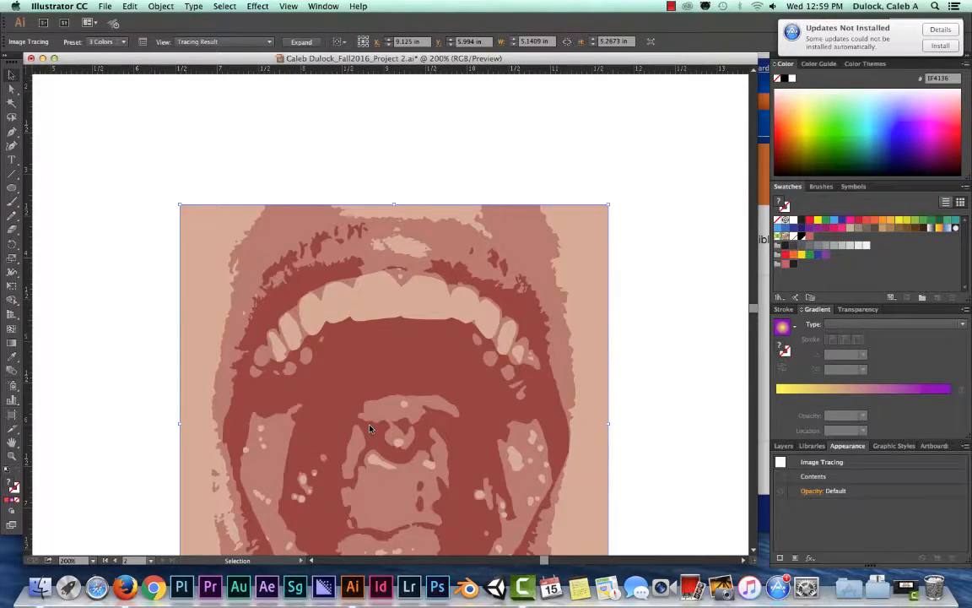
key(super+minus)
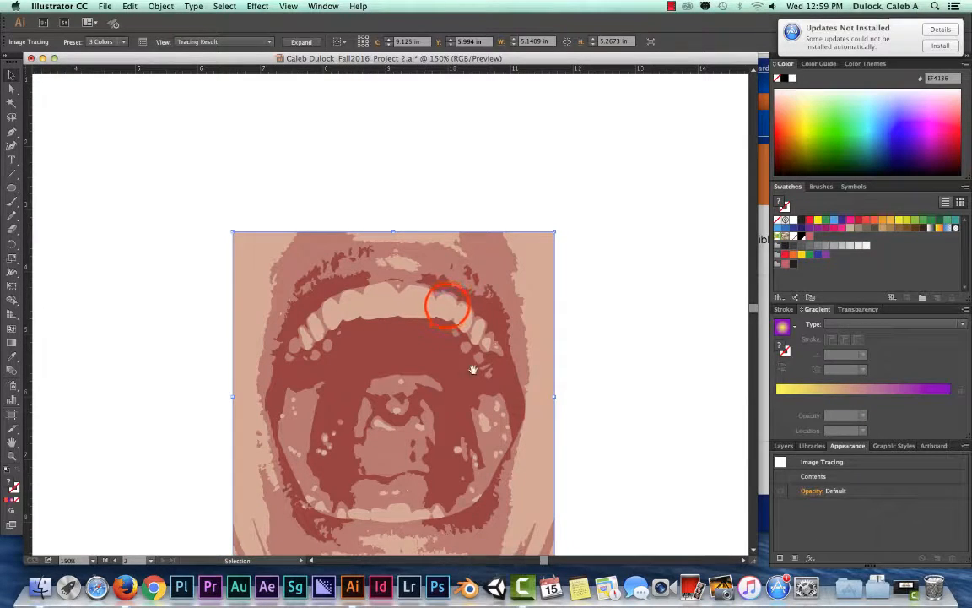
drag(448, 304, 380, 206)
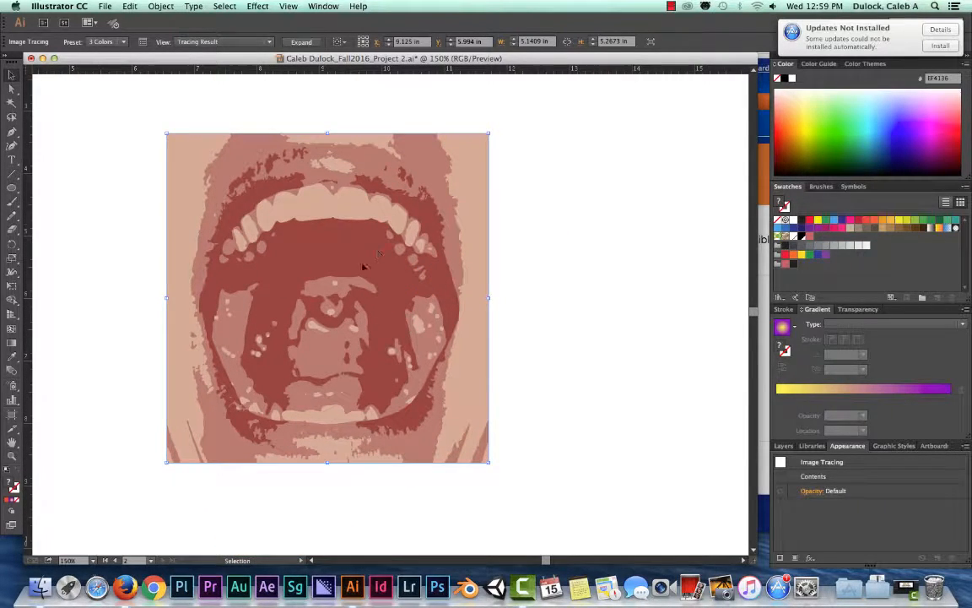
key(super+minus)
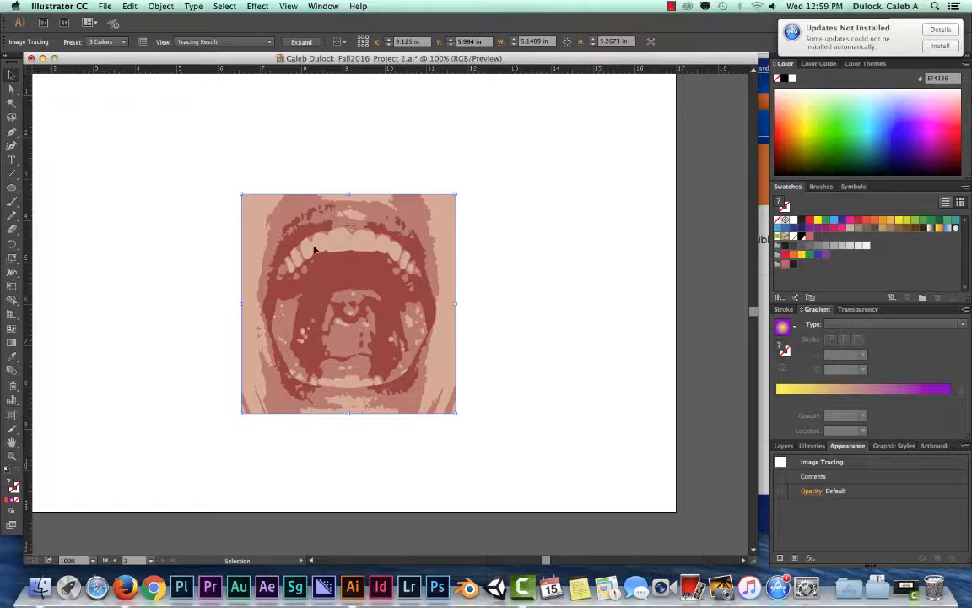
Step: Switch the mouth's image tracing to the Shades of Gray preset
click(102, 42)
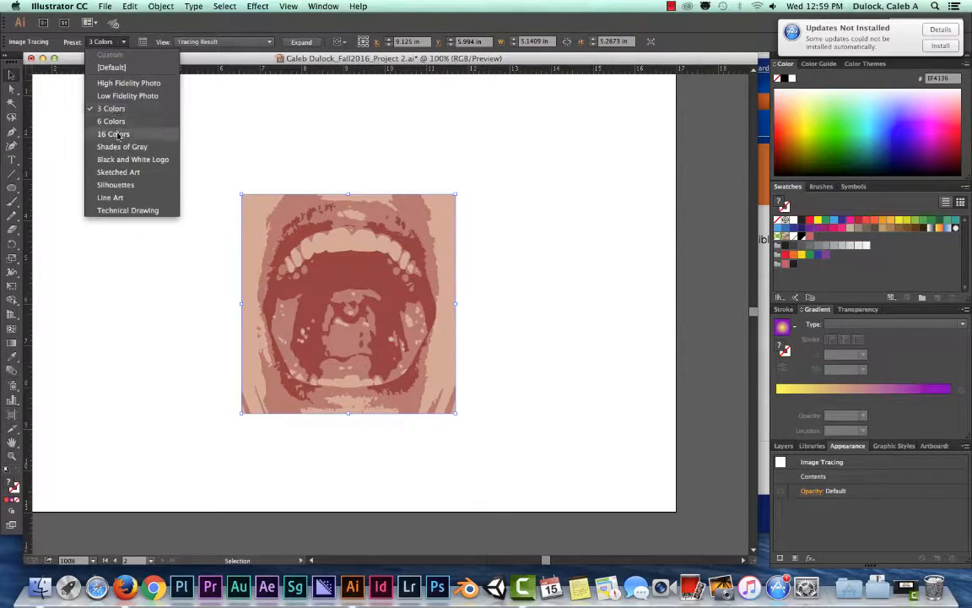
click(120, 161)
click(123, 146)
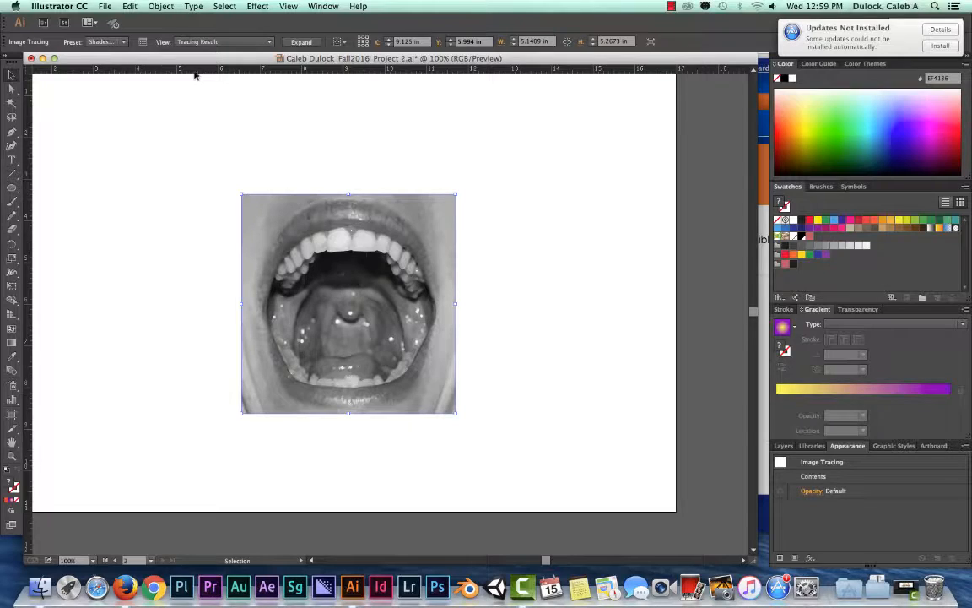
Step: Switch the mouth's image tracing to the Sketched Art preset
click(111, 42)
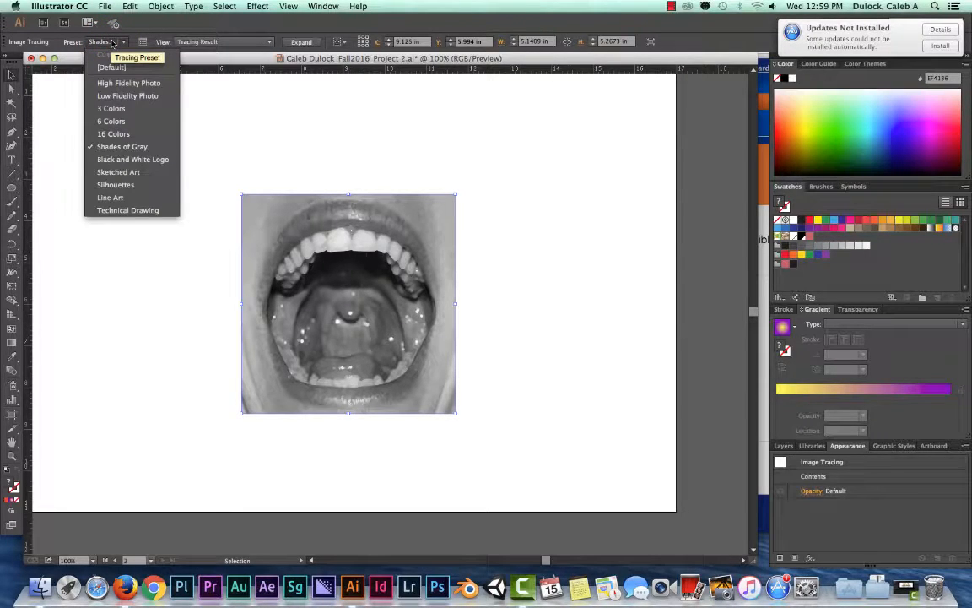
click(122, 172)
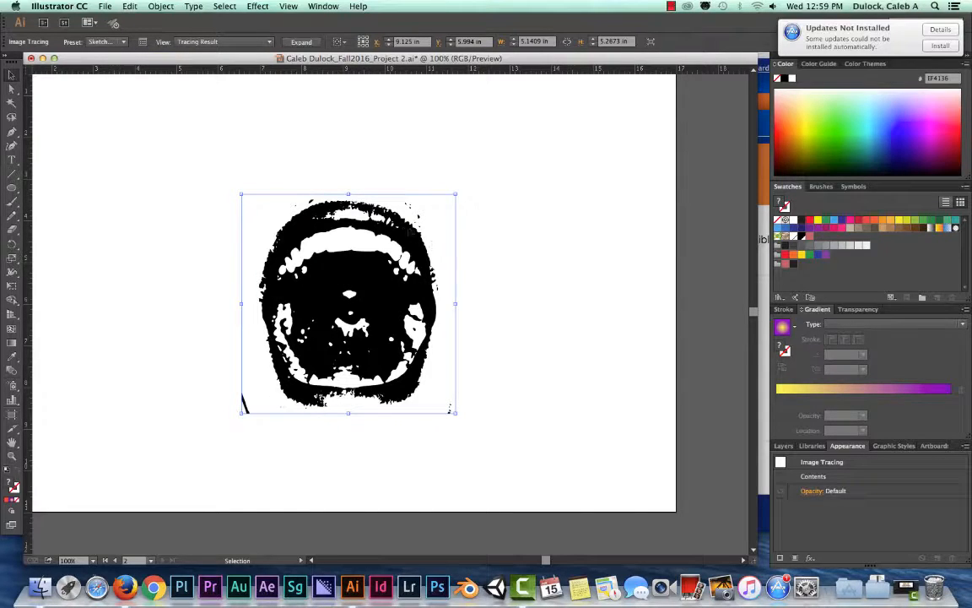
click(368, 165)
click(373, 223)
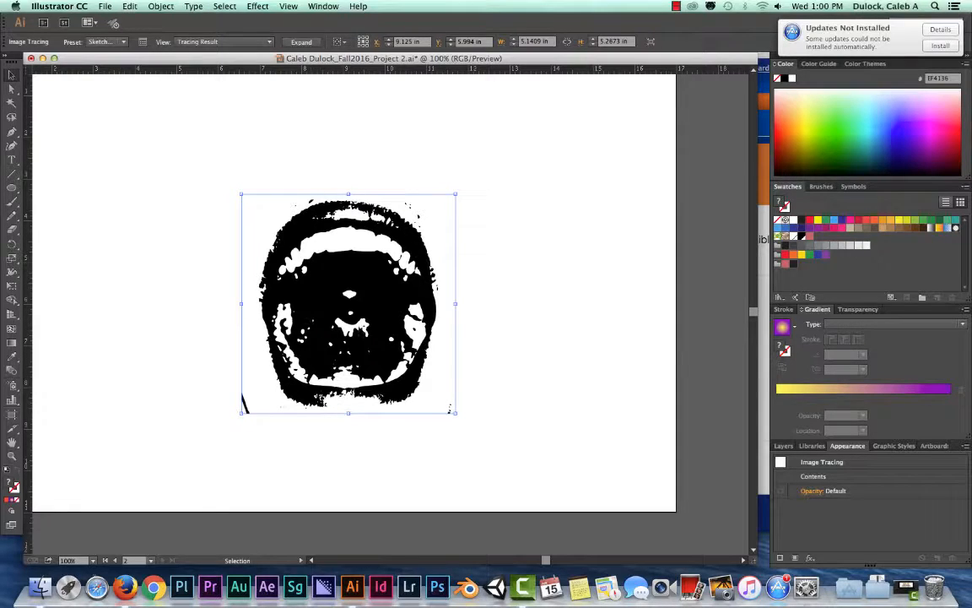
Step: Expand the Sketched Art trace of the mouth into editable vector paths
click(303, 44)
click(301, 42)
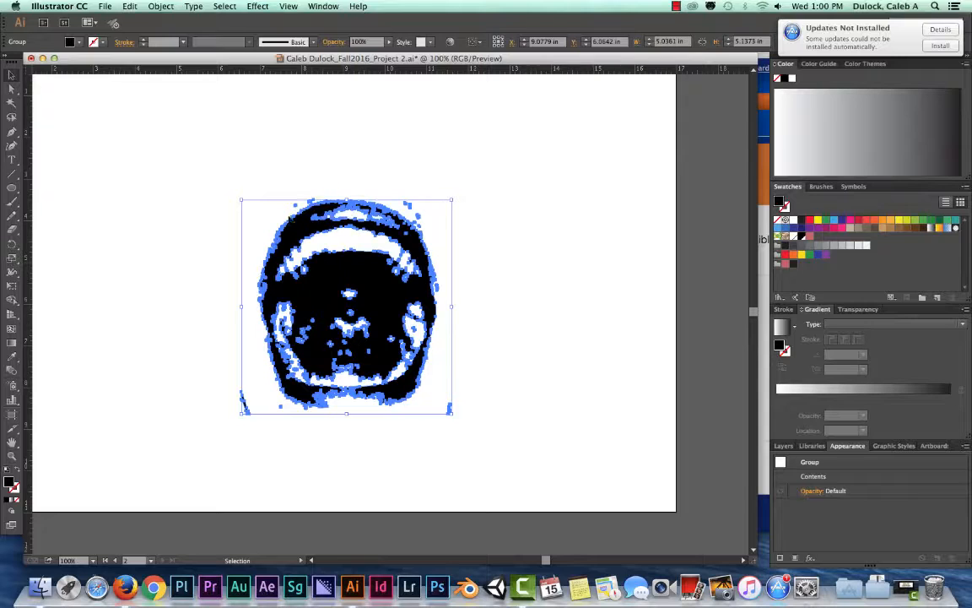
click(426, 211)
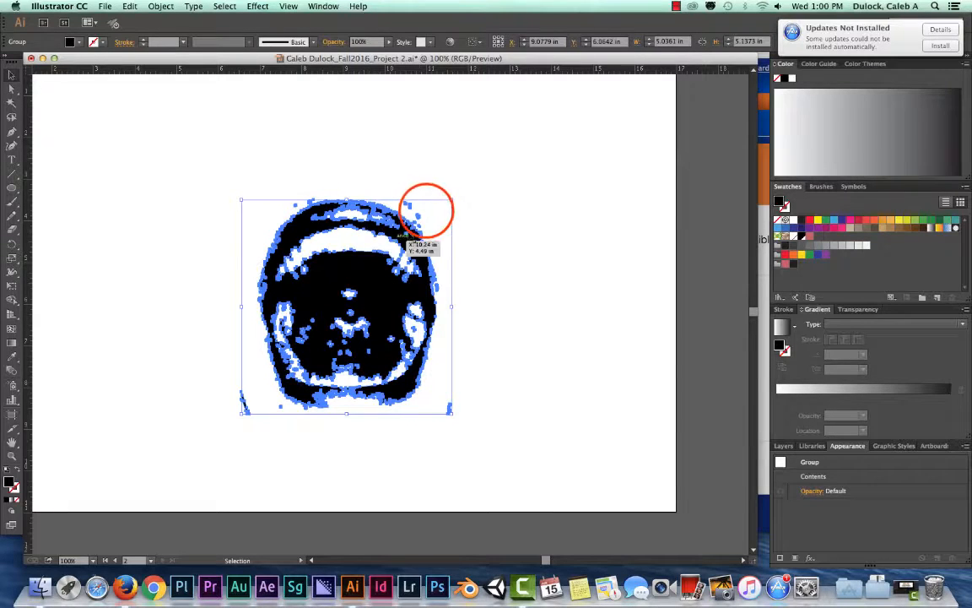
click(422, 212)
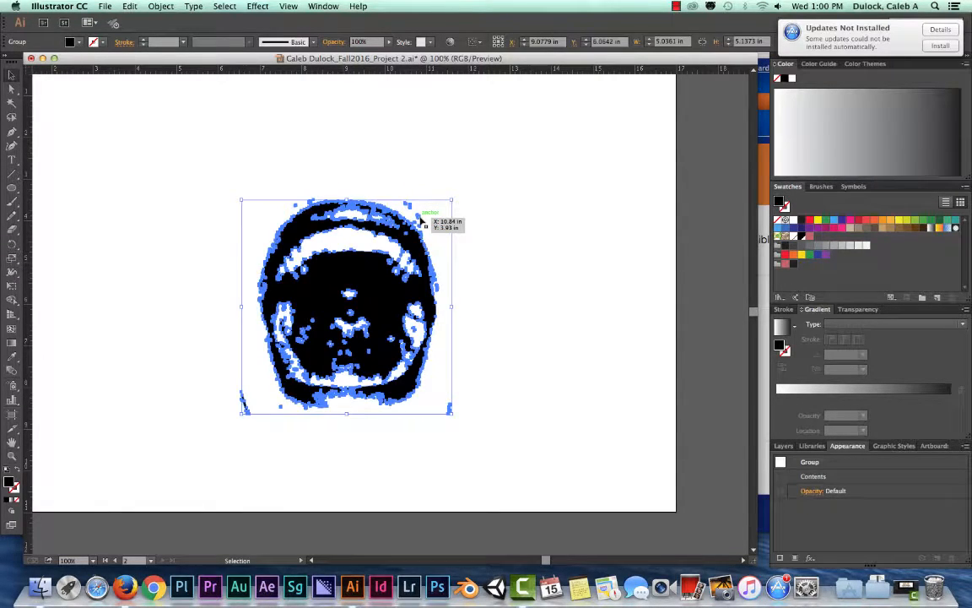
Step: Enter isolation mode on the expanded mouth group, near the stray specks outside the upper-right lip edge
key(super)
key(super+equal)
key(super+equal)
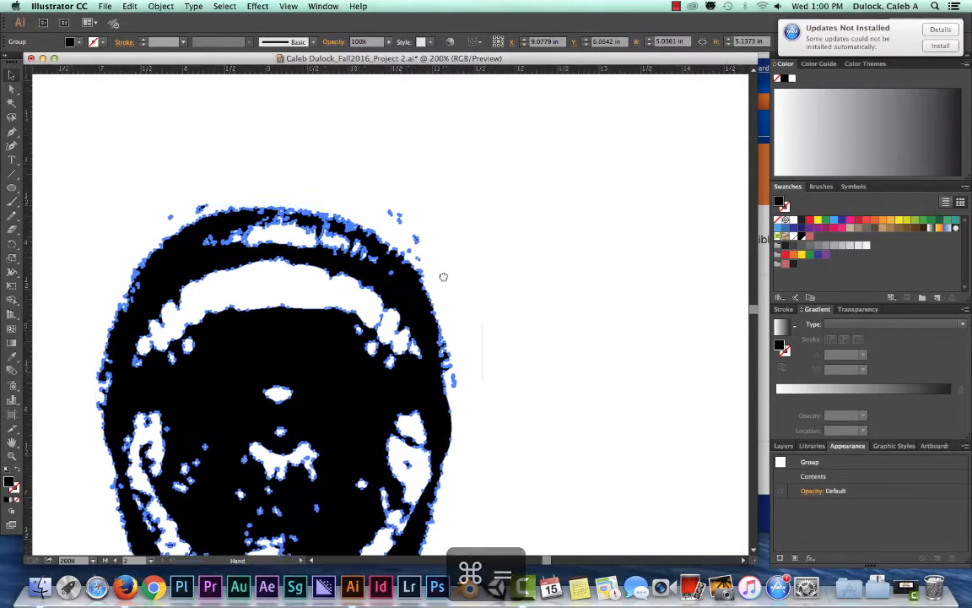
key(super+equal)
key(super+equal)
key(super+equal)
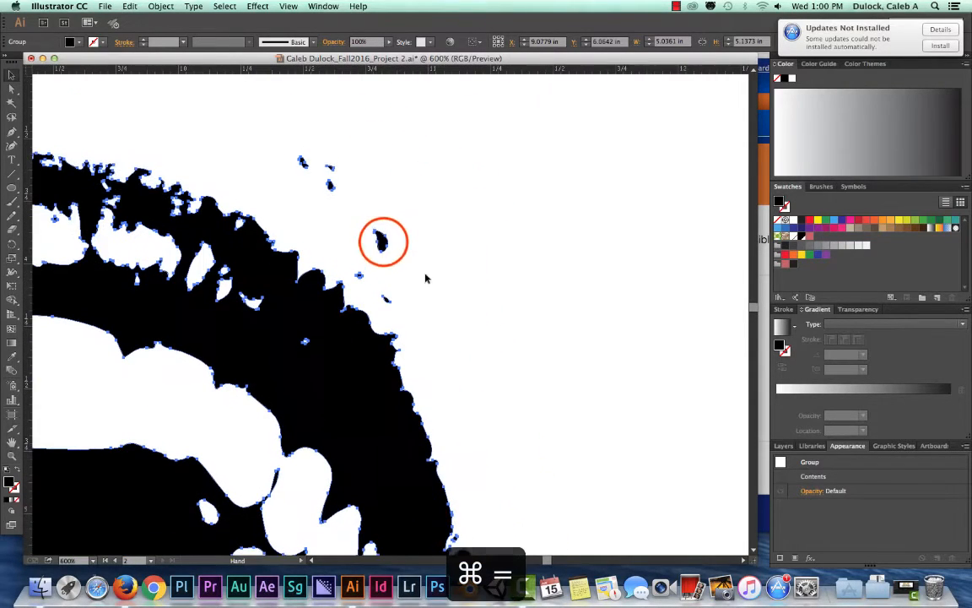
click(378, 235)
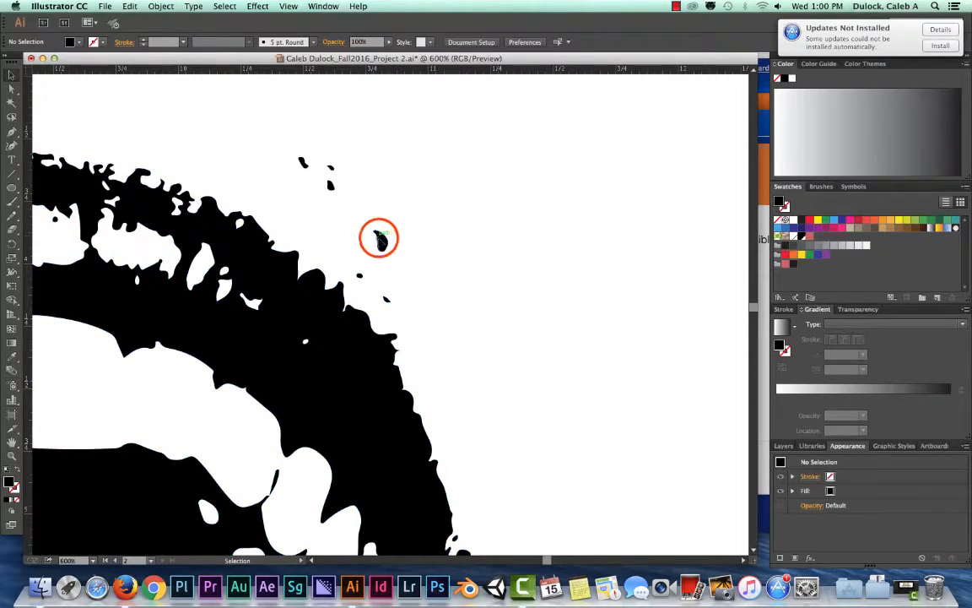
click(382, 241)
click(377, 234)
double_click(380, 241)
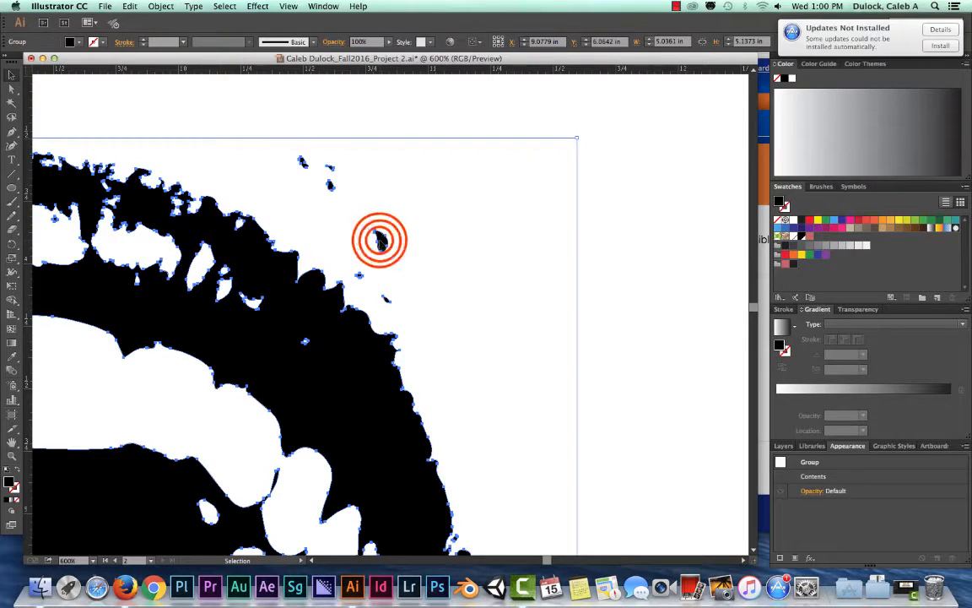
Step: Delete the stray black specks outside the upper-right edge of the lip
click(380, 240)
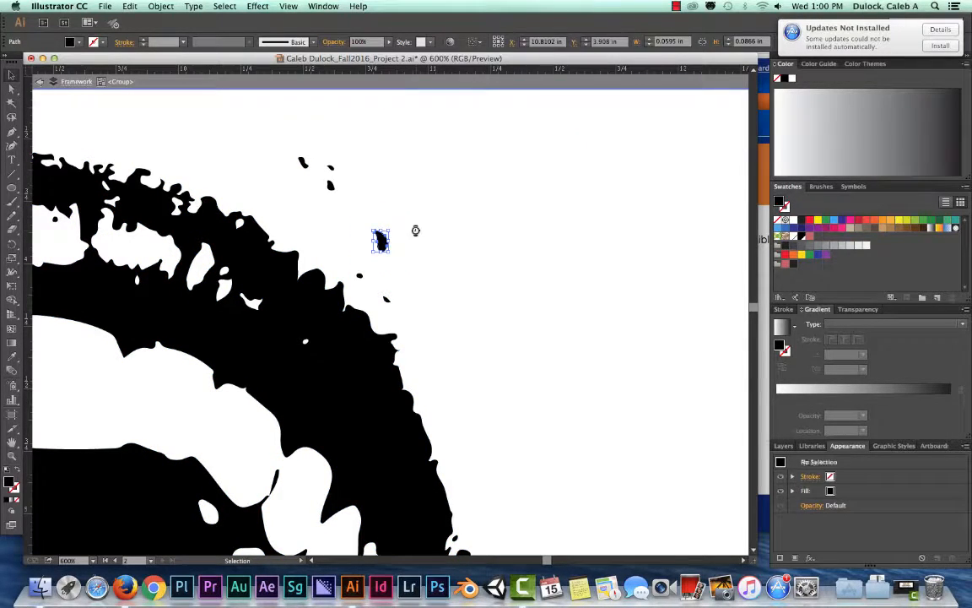
key(Delete)
click(299, 159)
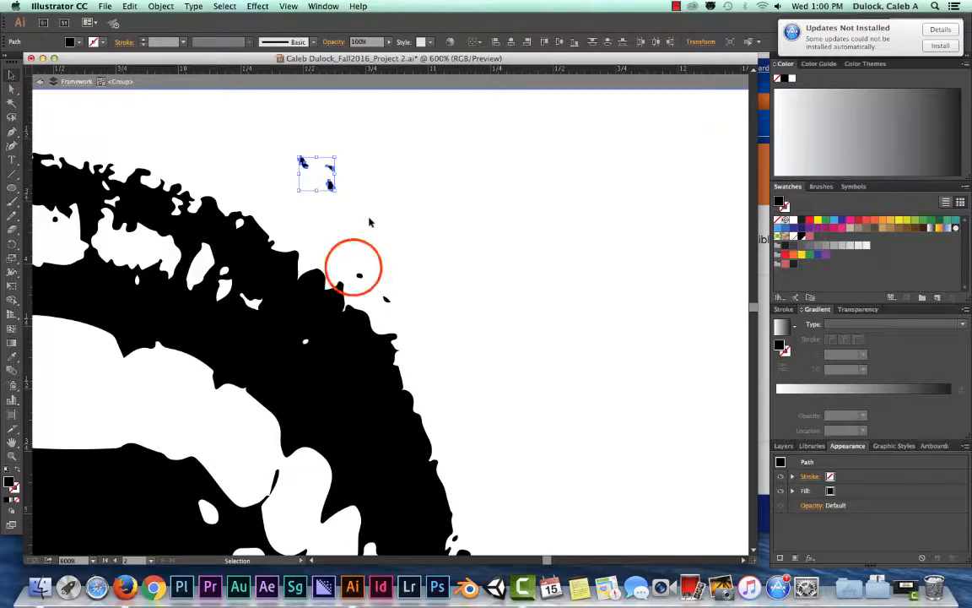
key(Delete)
drag(353, 263, 401, 307)
key(Delete)
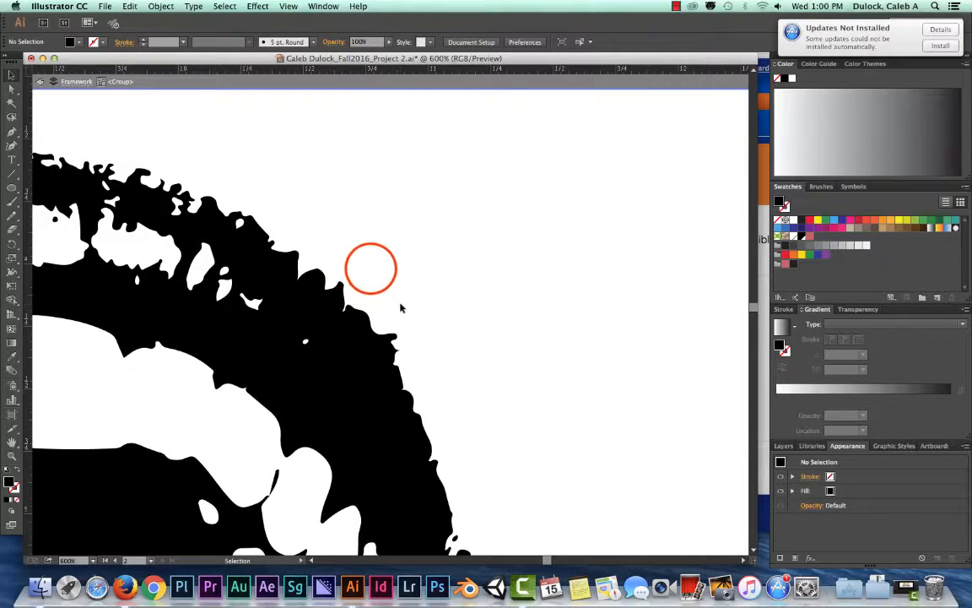
Step: Delete the two stray black specks outside the mouth's upper-left lip edge
key(space)
drag(188, 315, 555, 259)
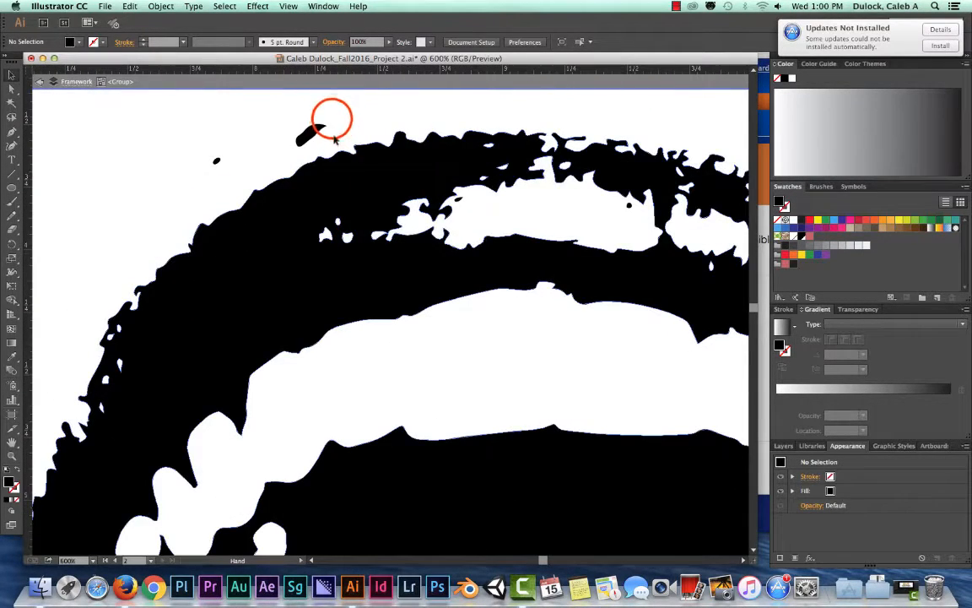
drag(330, 117, 286, 142)
key(Delete)
drag(221, 149, 210, 189)
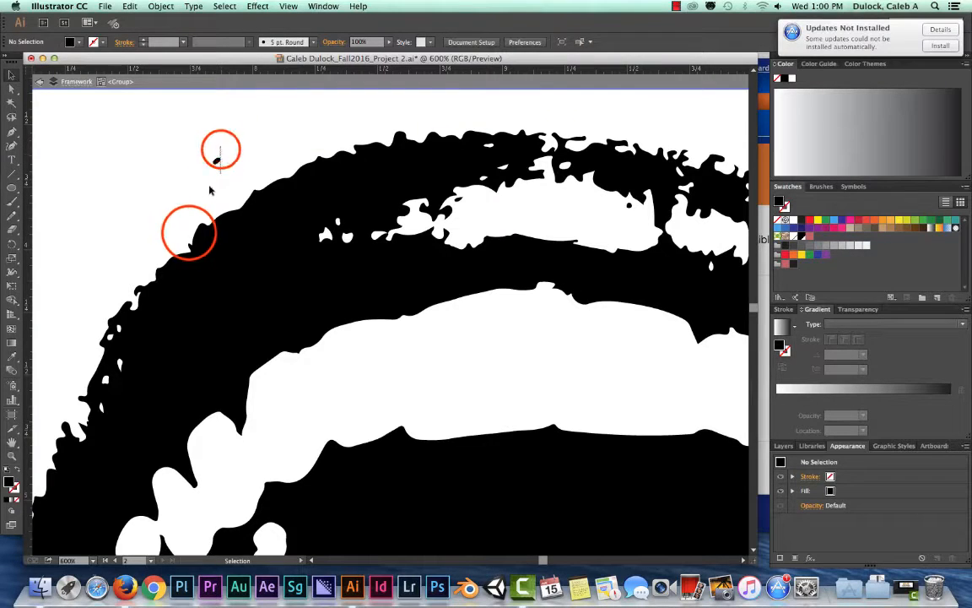
key(Delete)
Step: Delete the stray black specks outside the mouth's lower-right lip edge
key(space)
drag(189, 232, 345, 133)
key(super+minus)
key(super+minus)
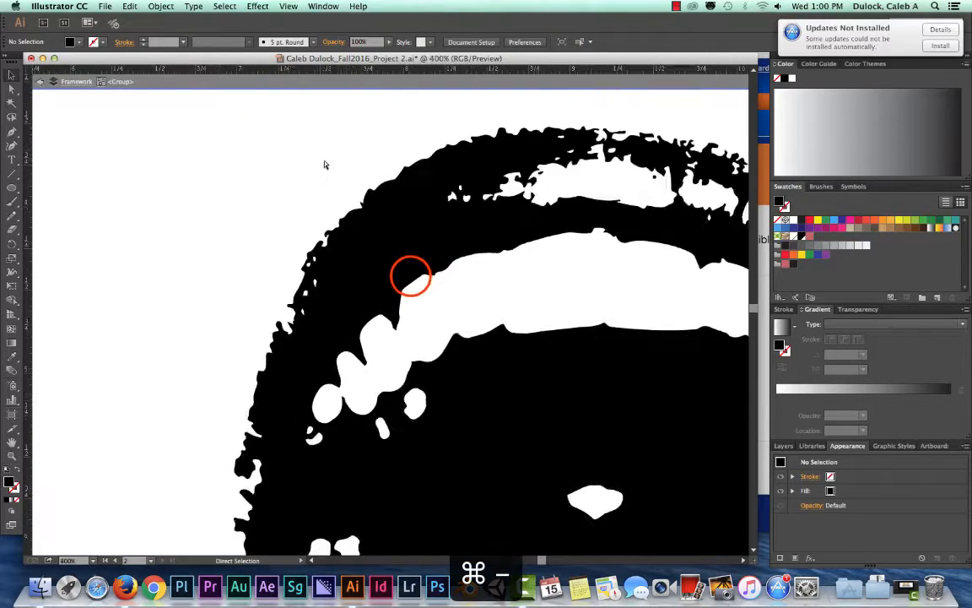
key(space)
drag(411, 276, 263, 105)
drag(416, 369, 207, 144)
drag(462, 369, 459, 376)
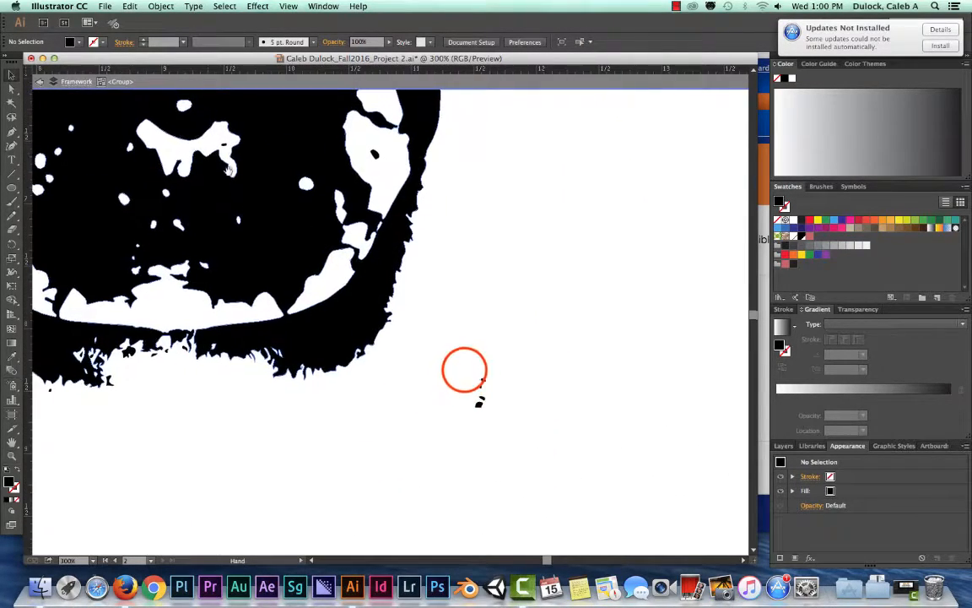
drag(482, 262, 521, 445)
key(Delete)
Step: Try to select the small stray speck beside the right lip edge, and undo the mistaken edit
scroll(486, 241, up, 5)
click(437, 221)
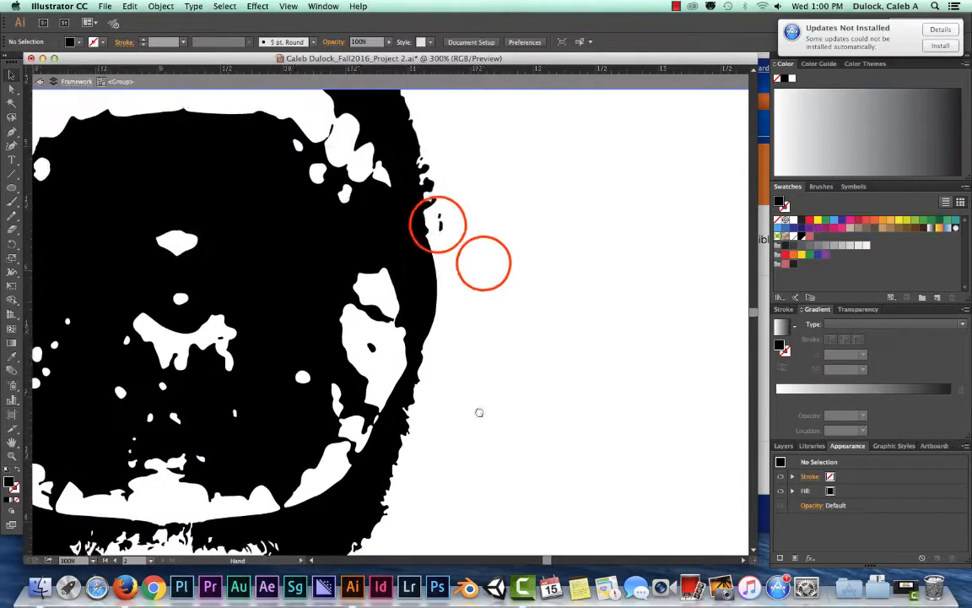
key(super+z)
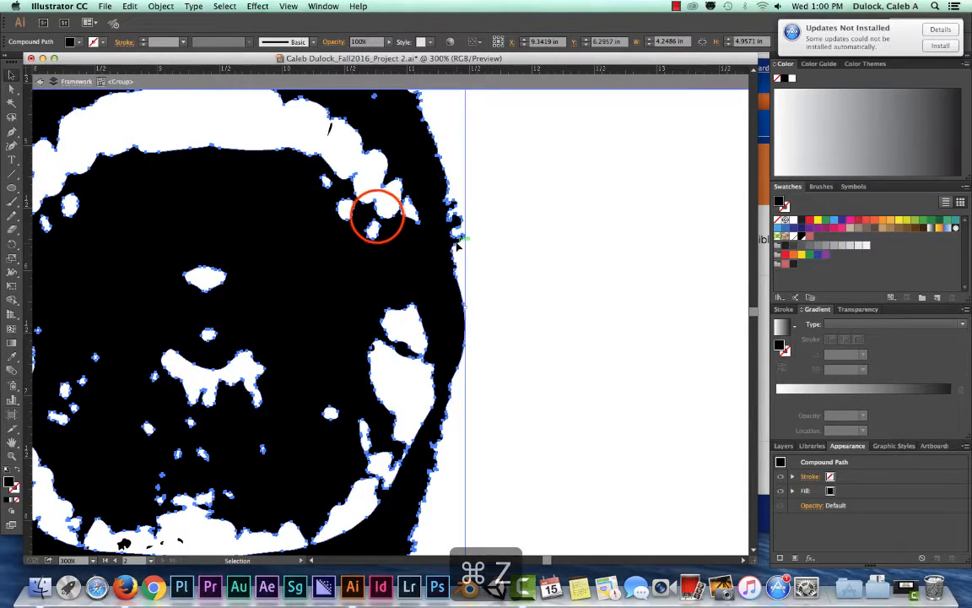
Step: Isolate the mouth's main compound path inside the expanded group and select its black shape
scroll(376, 212, left, 5)
key(space)
drag(579, 219, 579, 355)
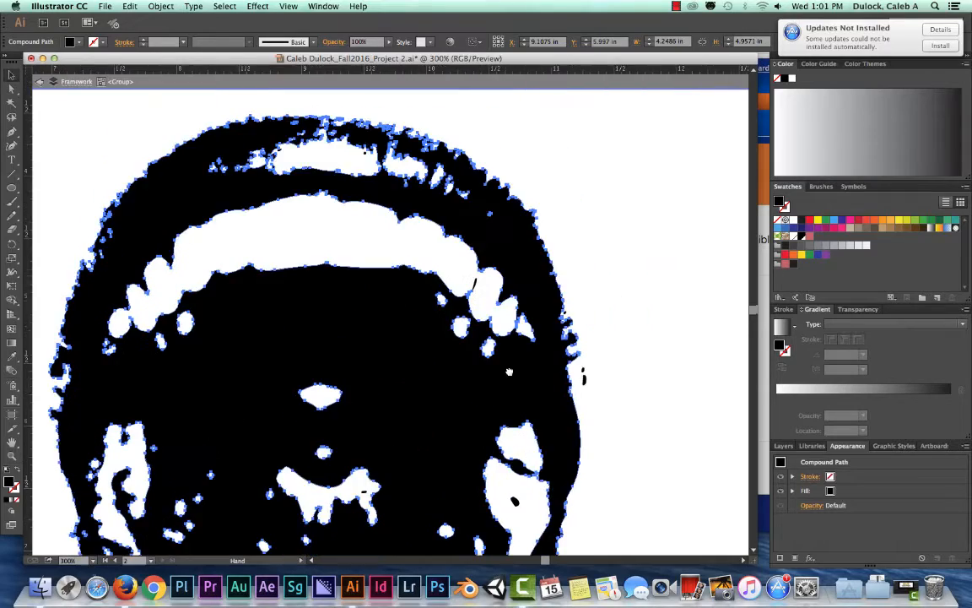
key(super+minus)
click(522, 215)
key(v)
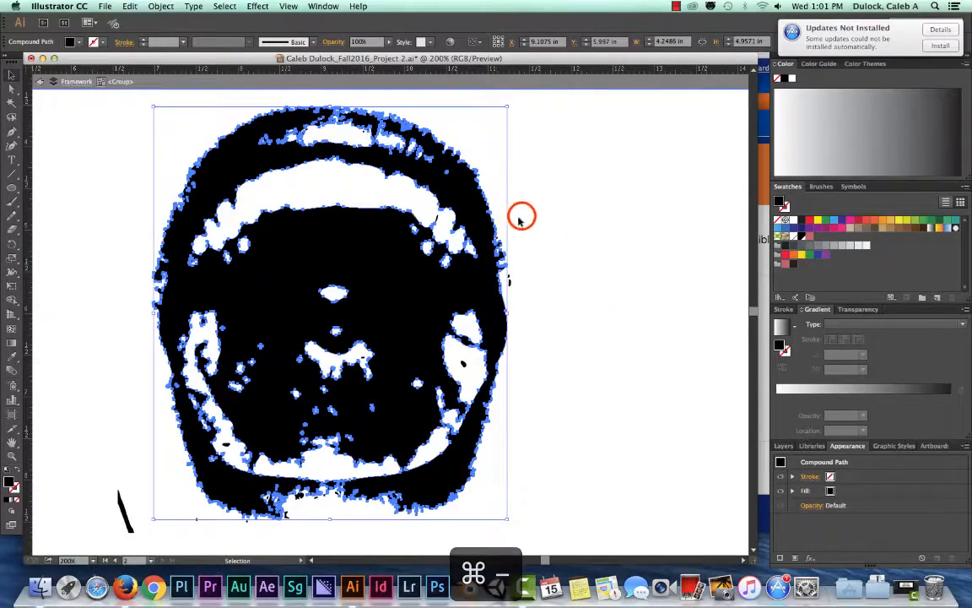
click(413, 213)
click(412, 212)
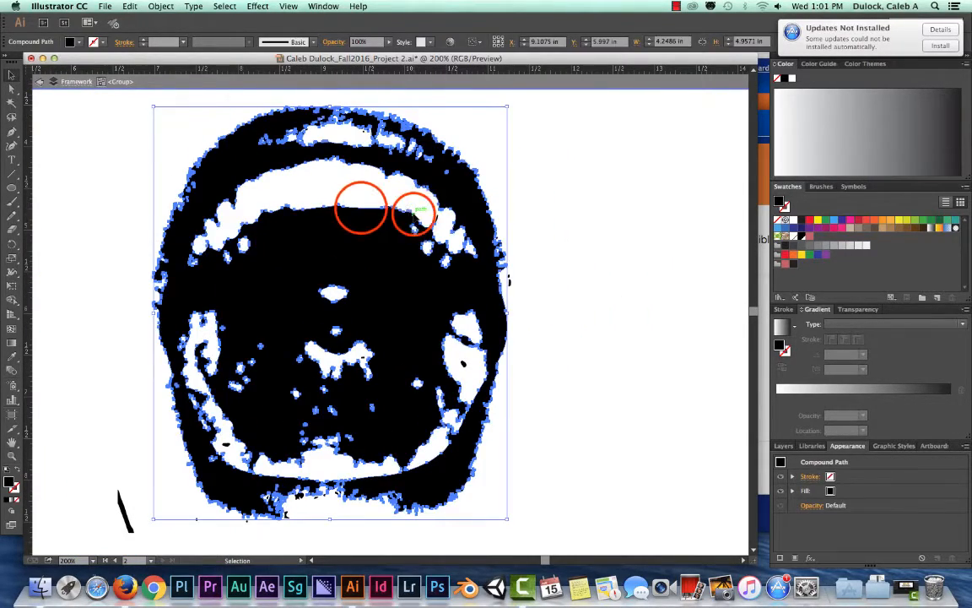
double_click(326, 186)
click(327, 187)
click(225, 138)
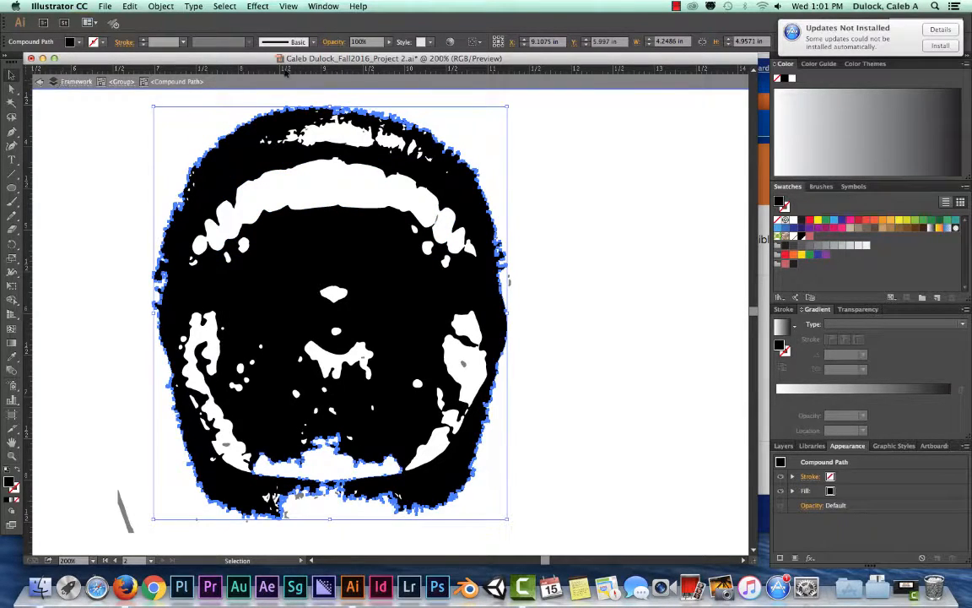
Step: Try magenta and red fills on the mouth's compound path, settle on orange F15A29, and exit isolation mode
click(78, 42)
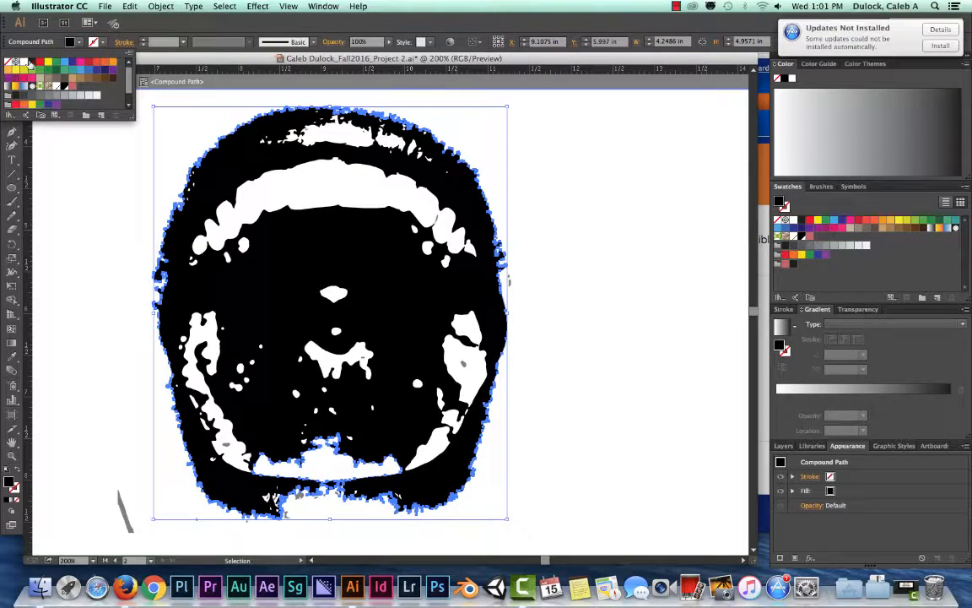
click(81, 63)
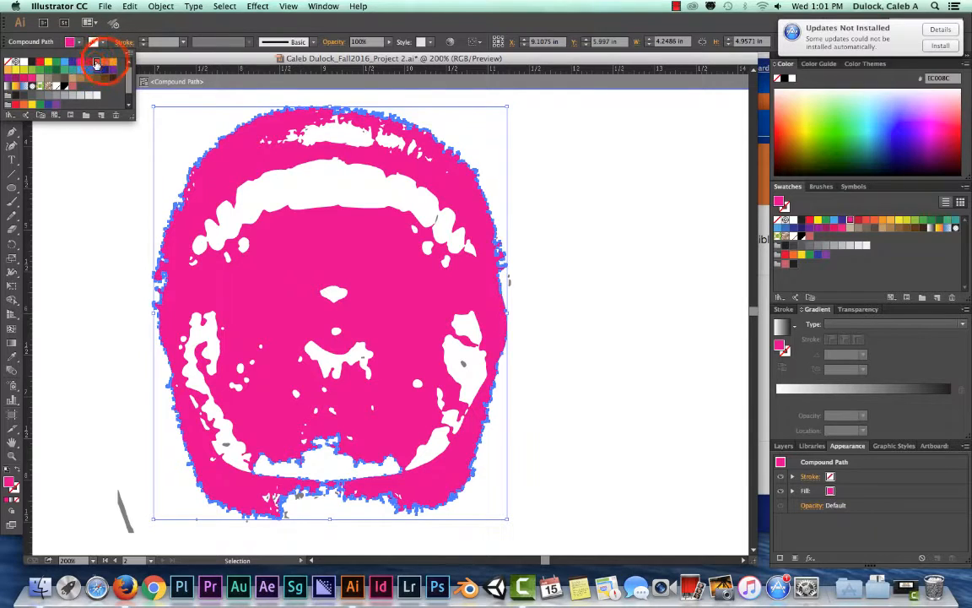
click(97, 62)
click(105, 64)
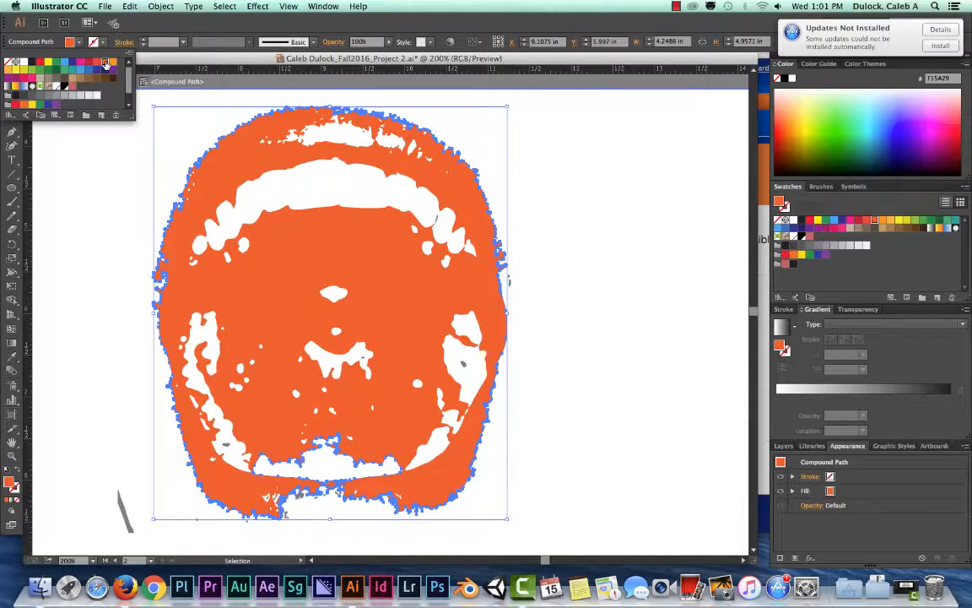
double_click(530, 215)
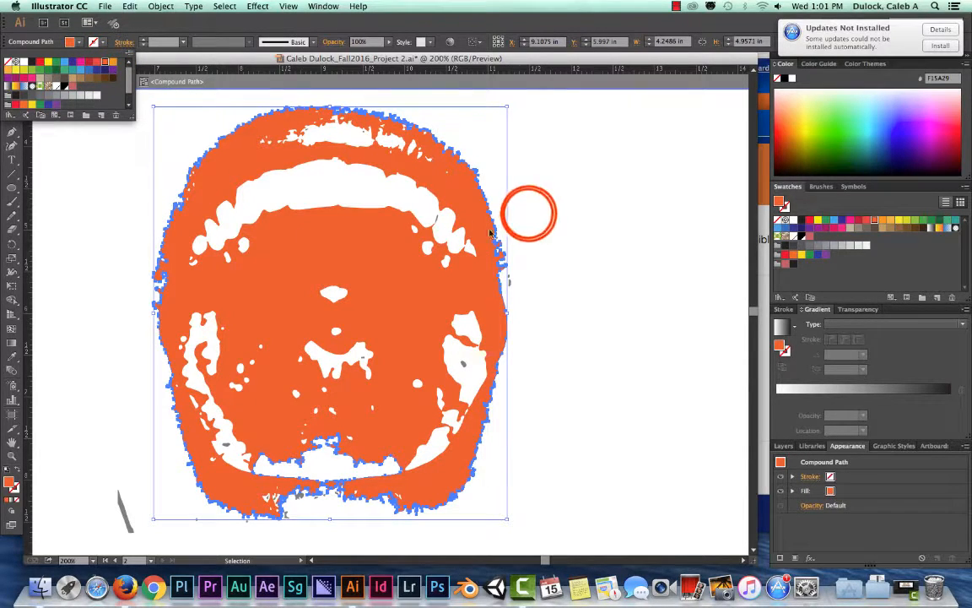
click(530, 217)
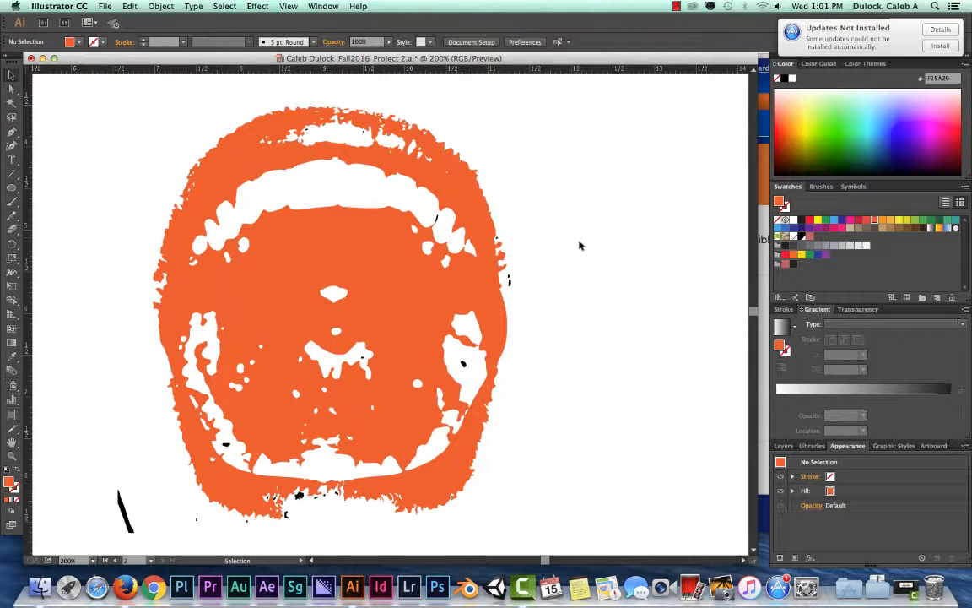
Step: Review the document's layer list and collapse the Mouth, Computer and Framework layers
key(super+minus)
key(super+minus)
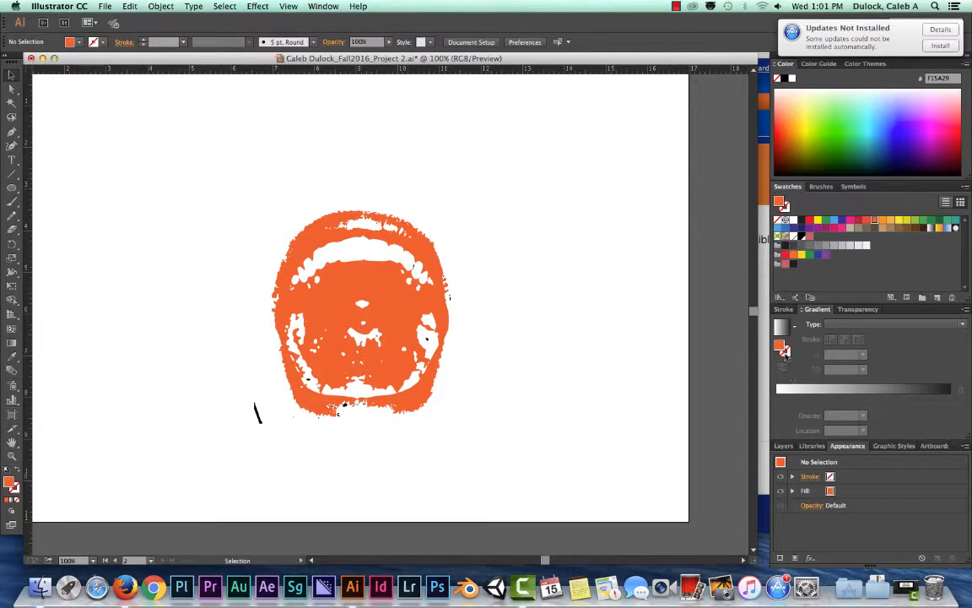
drag(635, 60, 642, 79)
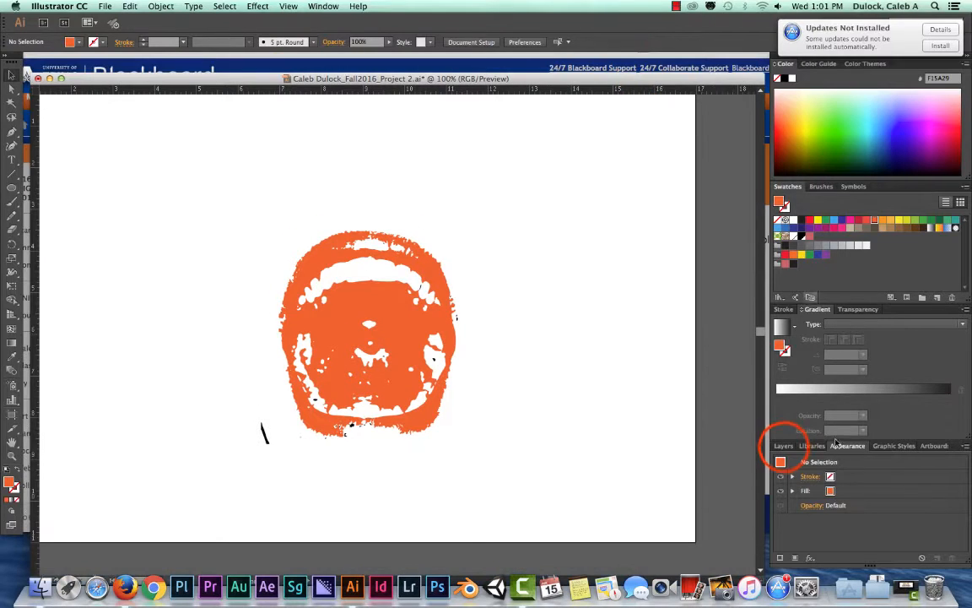
click(784, 445)
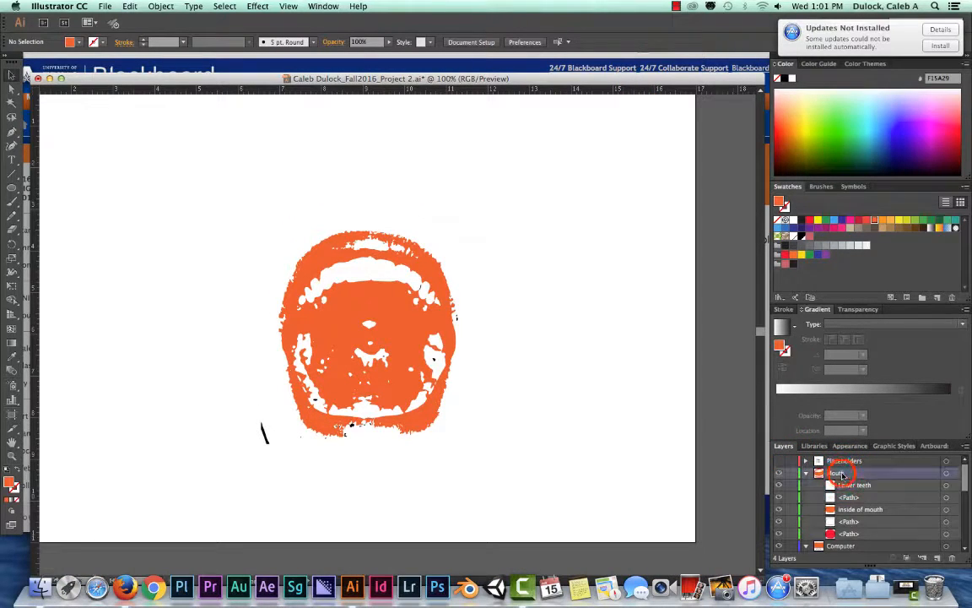
click(868, 498)
click(864, 487)
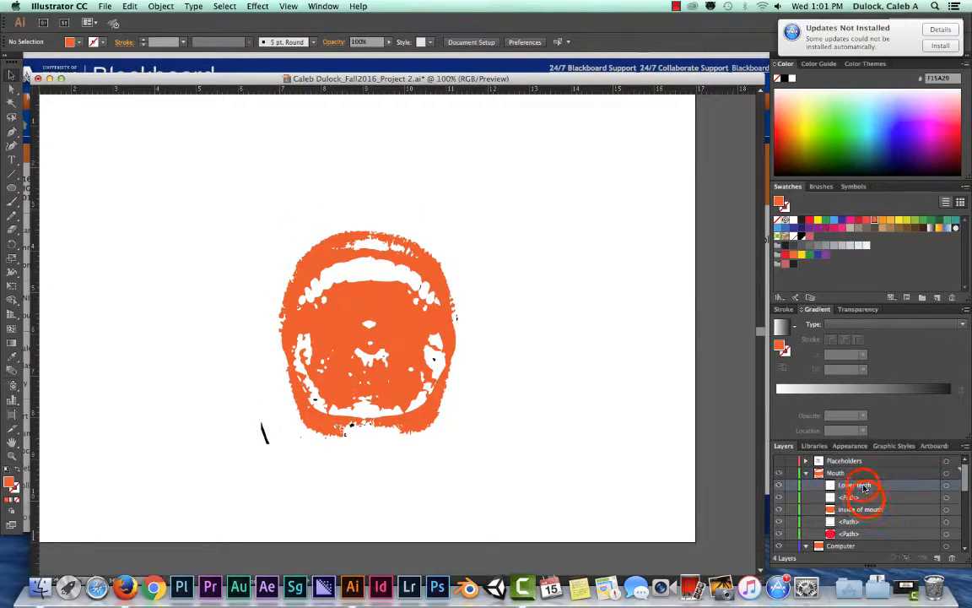
scroll(866, 505, down, 10)
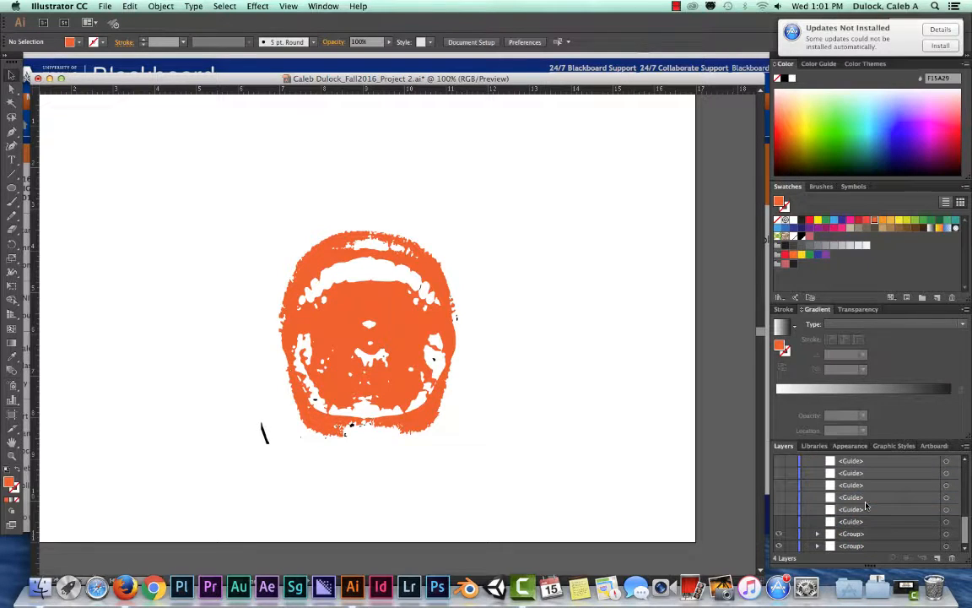
scroll(866, 505, up, 10)
click(807, 473)
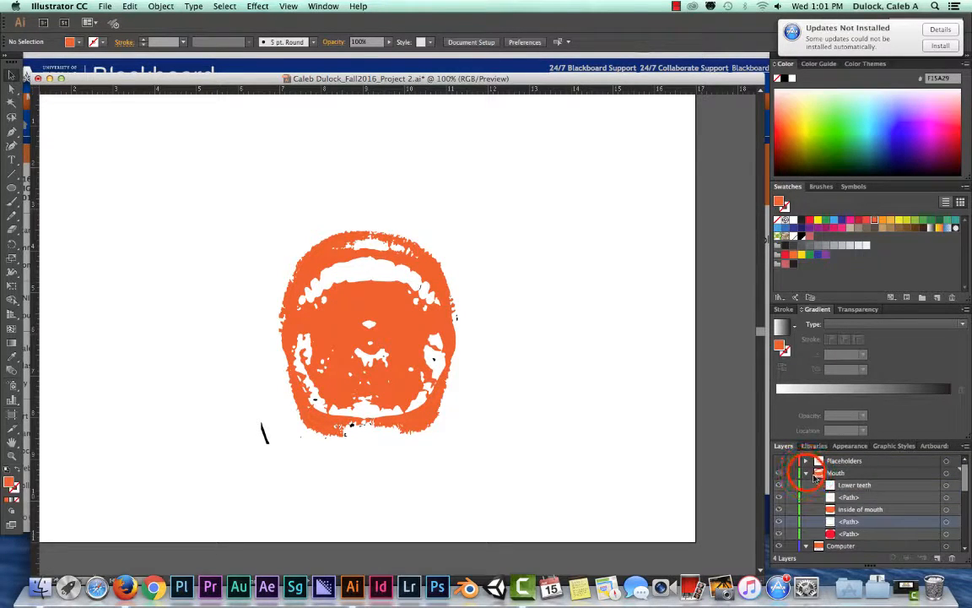
click(807, 473)
click(806, 485)
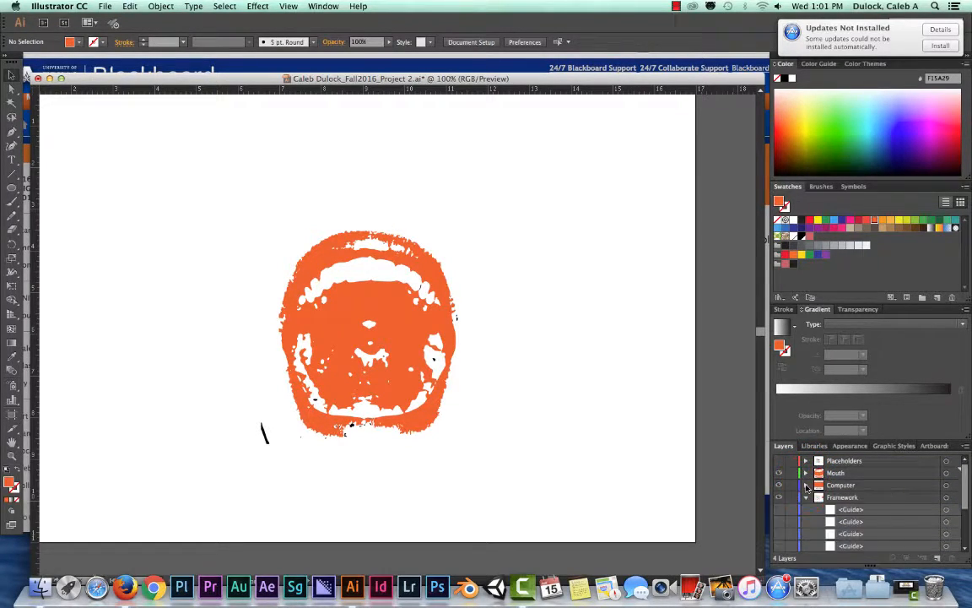
click(807, 497)
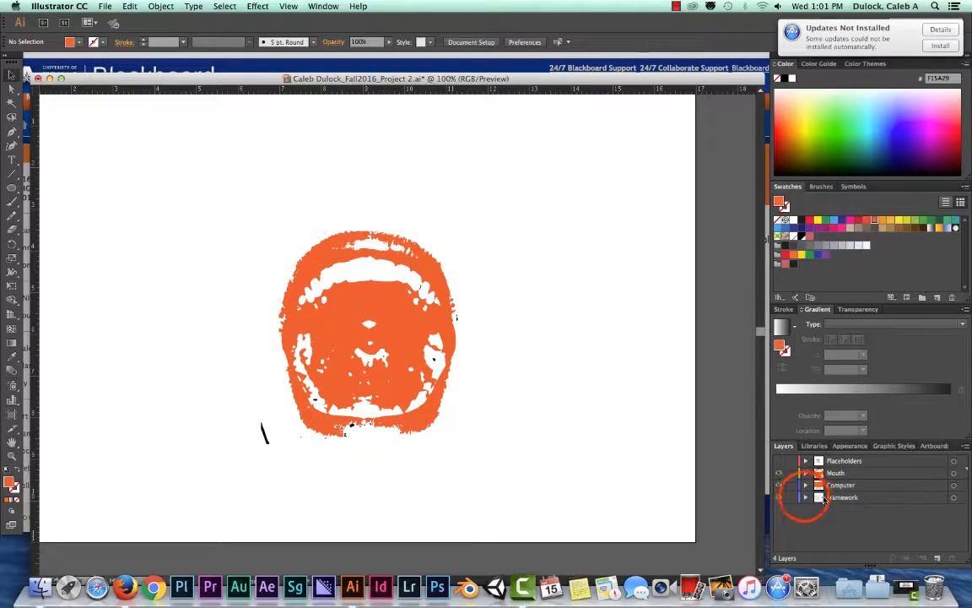
Step: Look through the contents of the Framework and Placeholders layers, and check which layer holds the traced mouth
click(806, 497)
scroll(870, 498, down, 5)
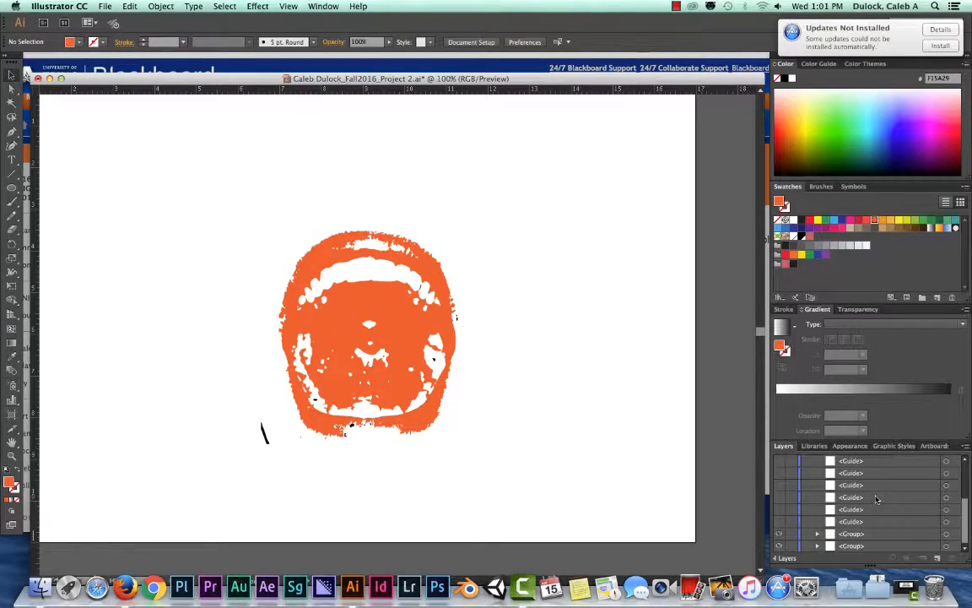
scroll(876, 499, up, 3)
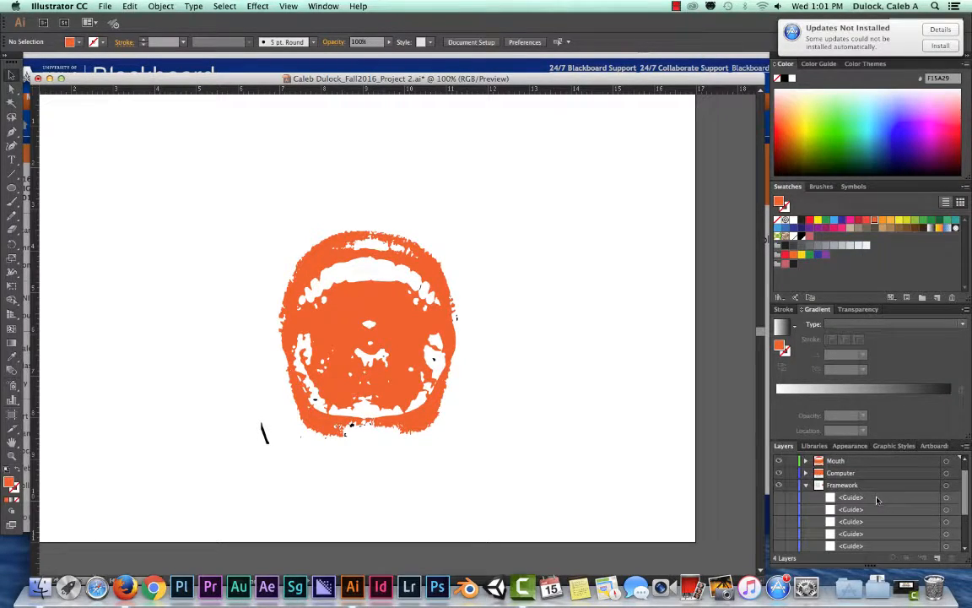
click(806, 486)
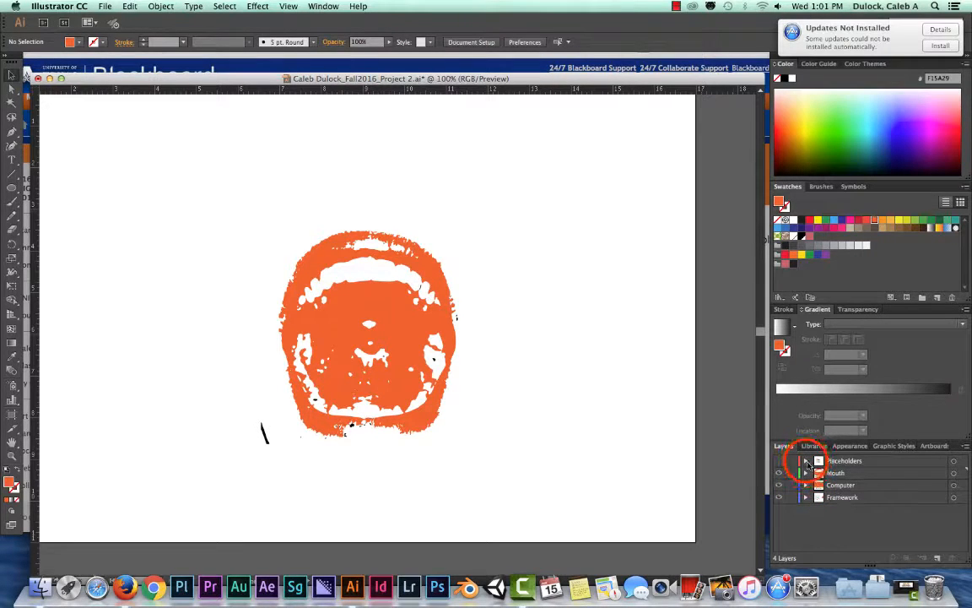
click(806, 462)
scroll(869, 490, down, 5)
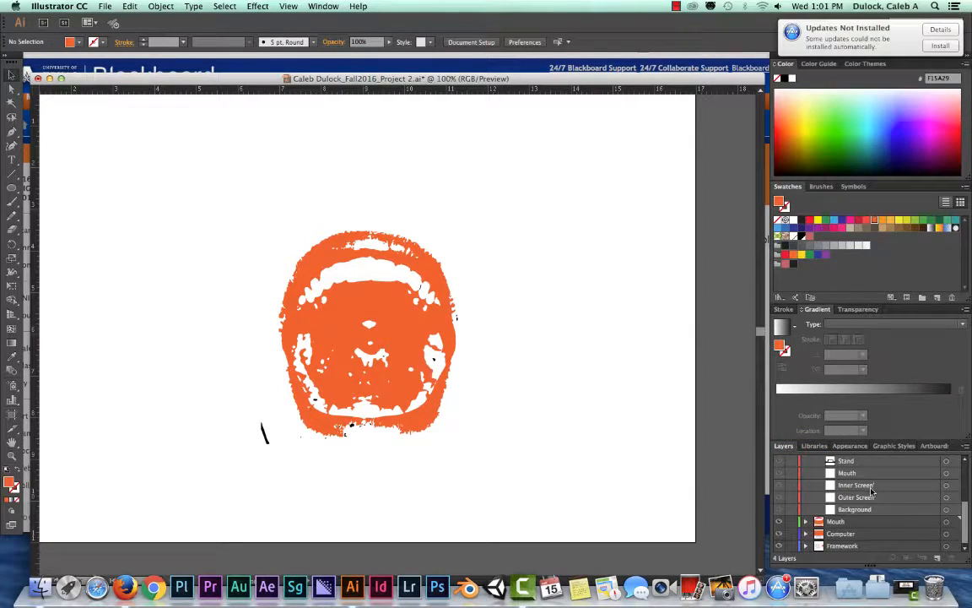
scroll(902, 500, up, 3)
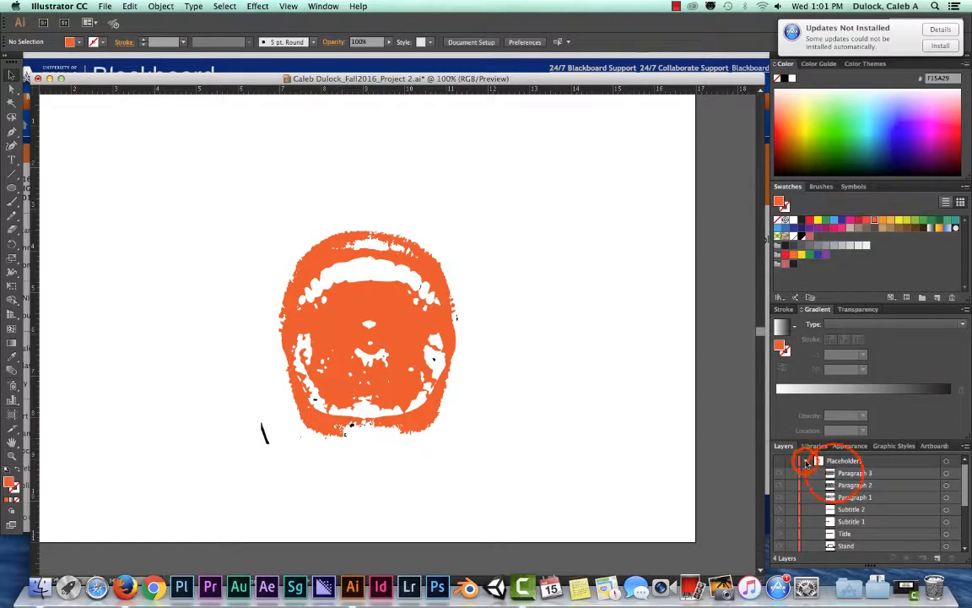
click(806, 462)
click(836, 473)
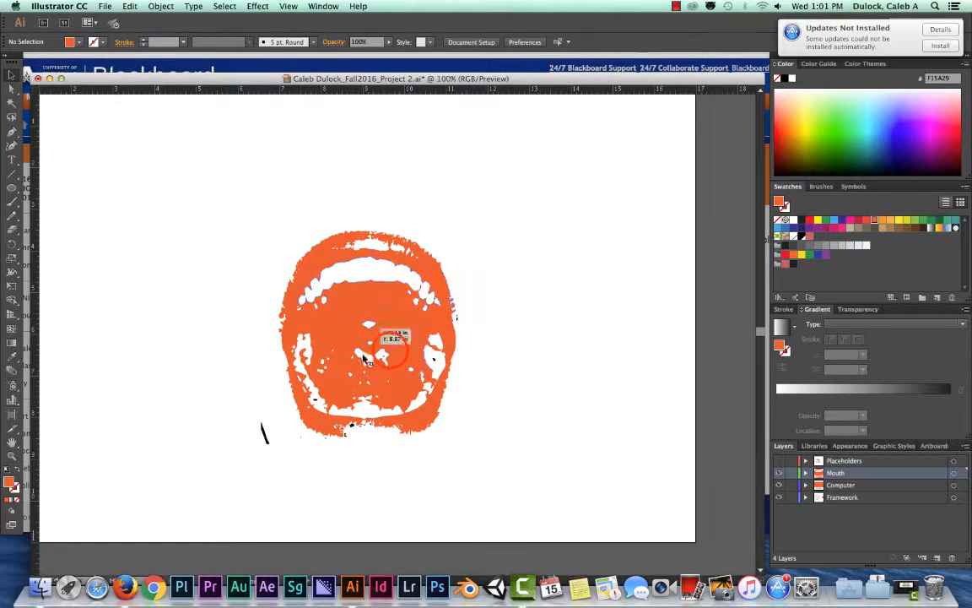
click(393, 342)
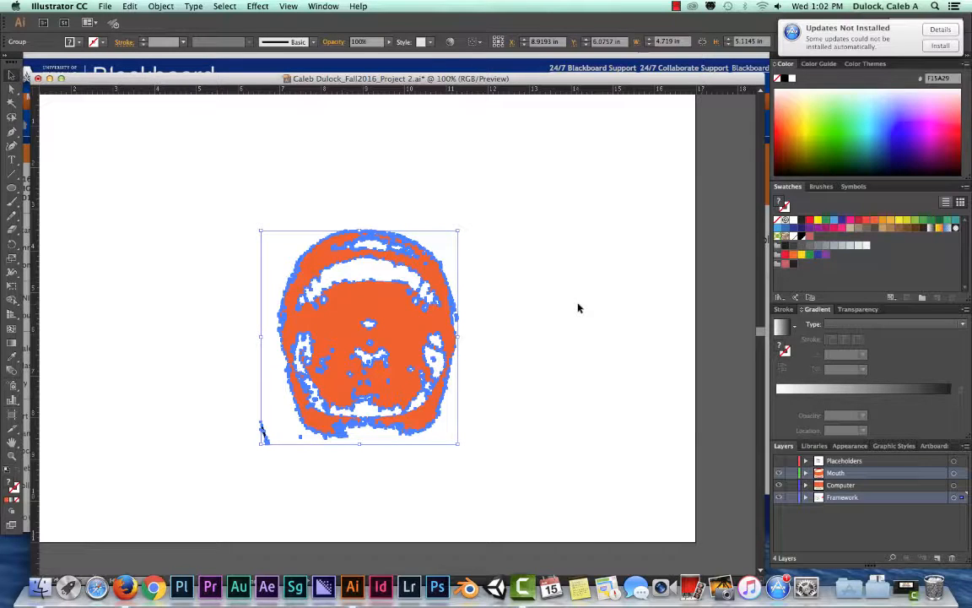
Step: Undo the recolouring, the speck deletions and the expansion, back to the mouth's live image tracing
key(super+z)
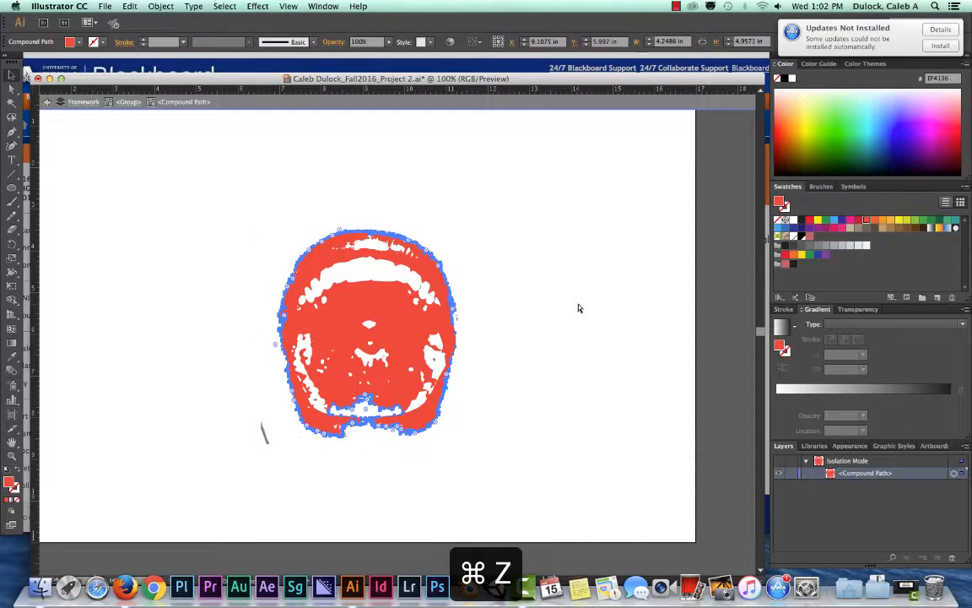
key(super+z)
key(super+z)
key(super+z)
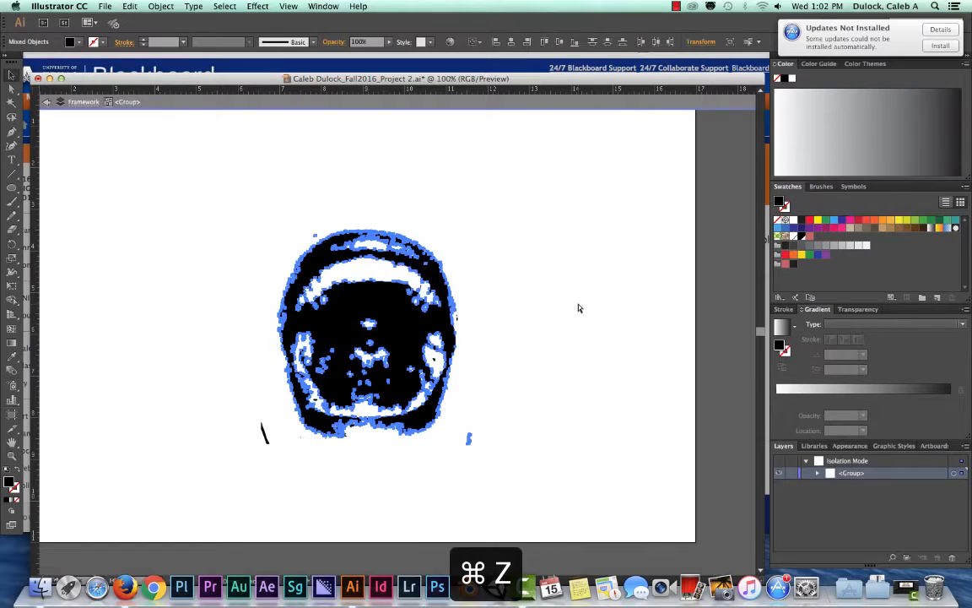
key(super+z)
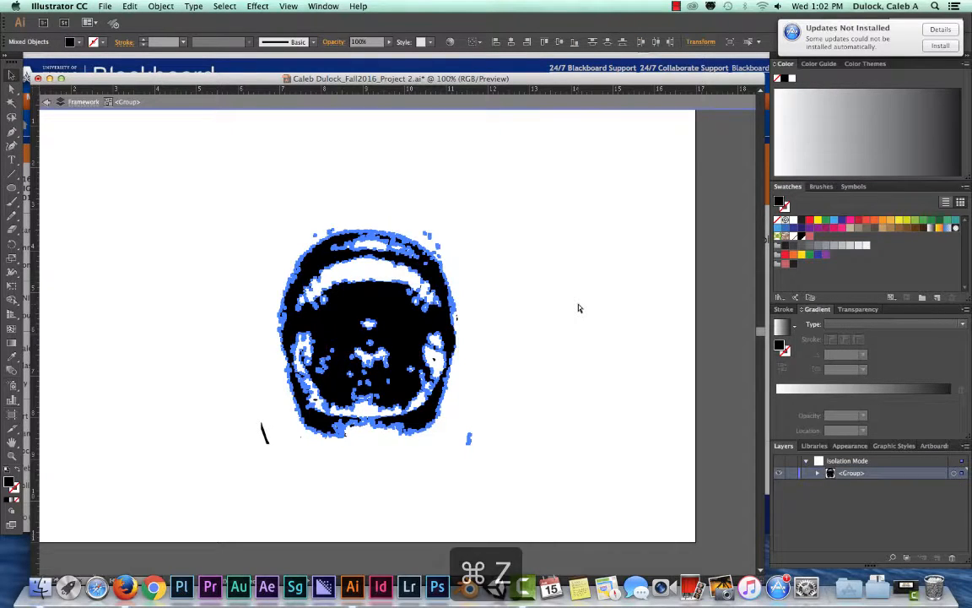
key(super+z)
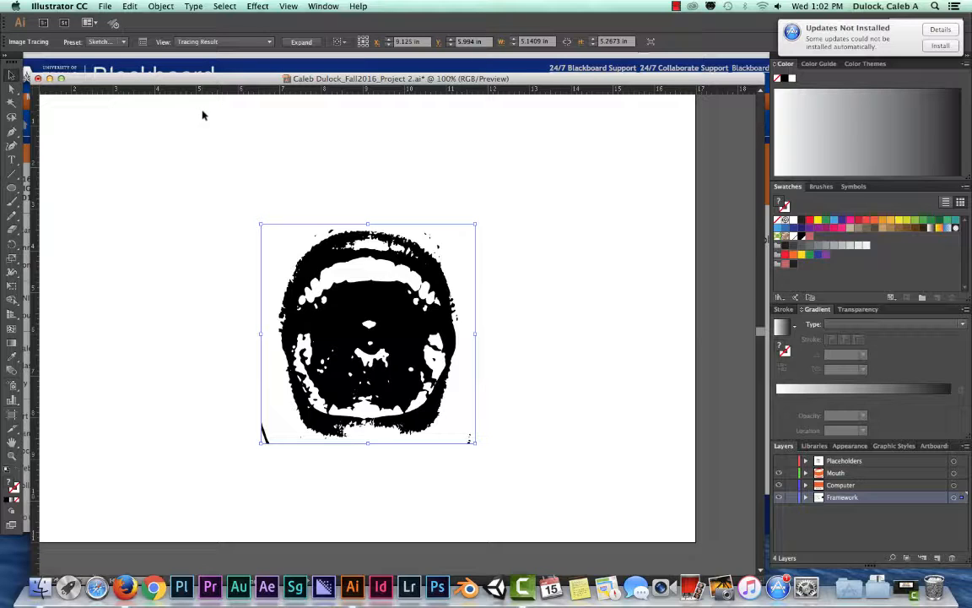
Step: Show the mouth tracing as its Source Image and shift the photo slightly to the right
click(230, 43)
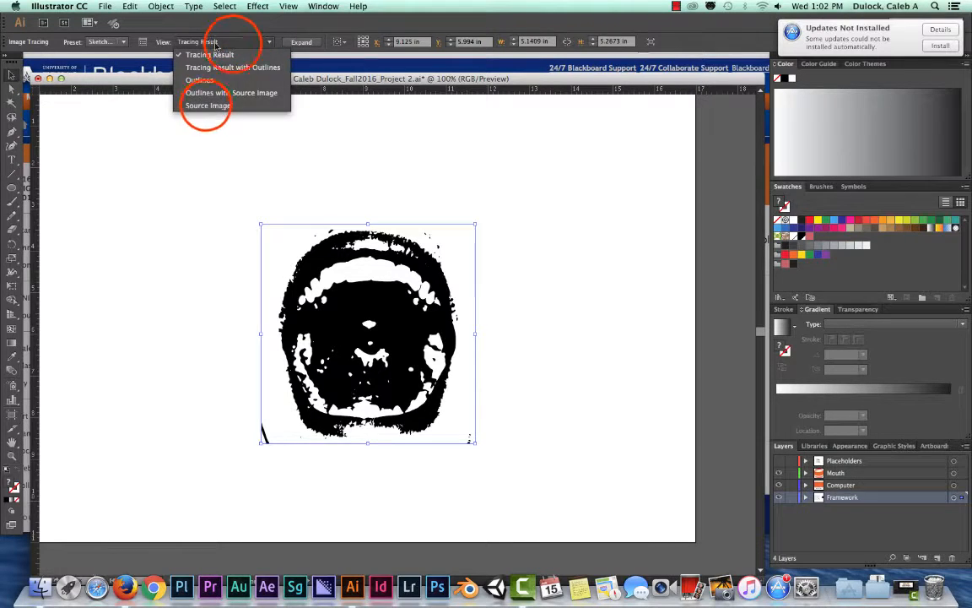
click(204, 111)
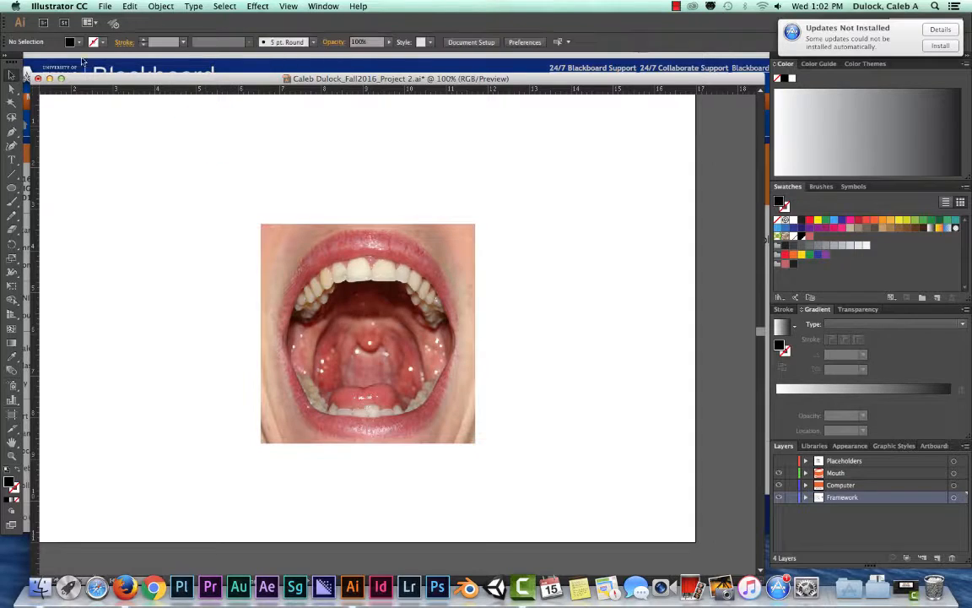
click(330, 290)
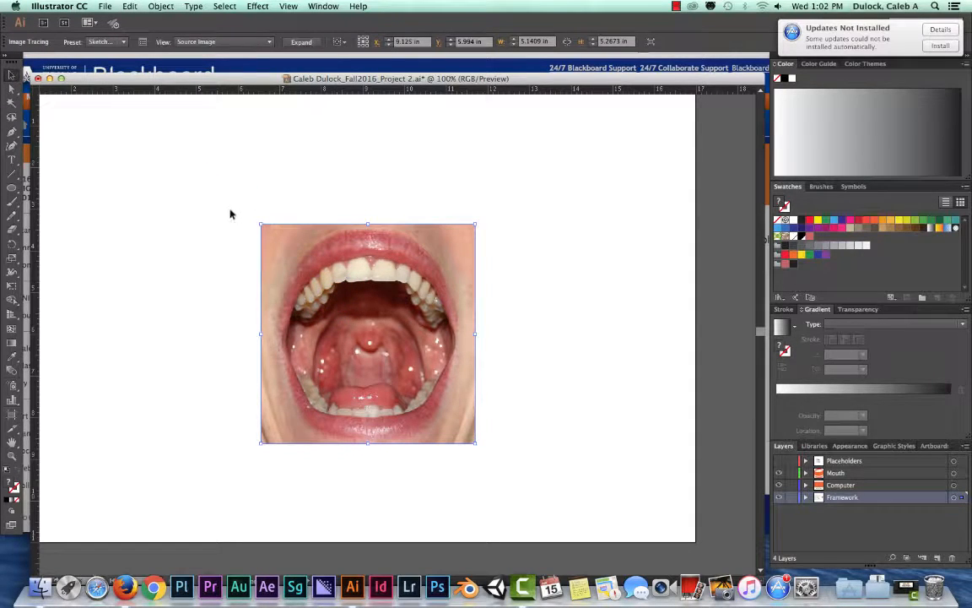
click(208, 189)
click(337, 253)
click(242, 171)
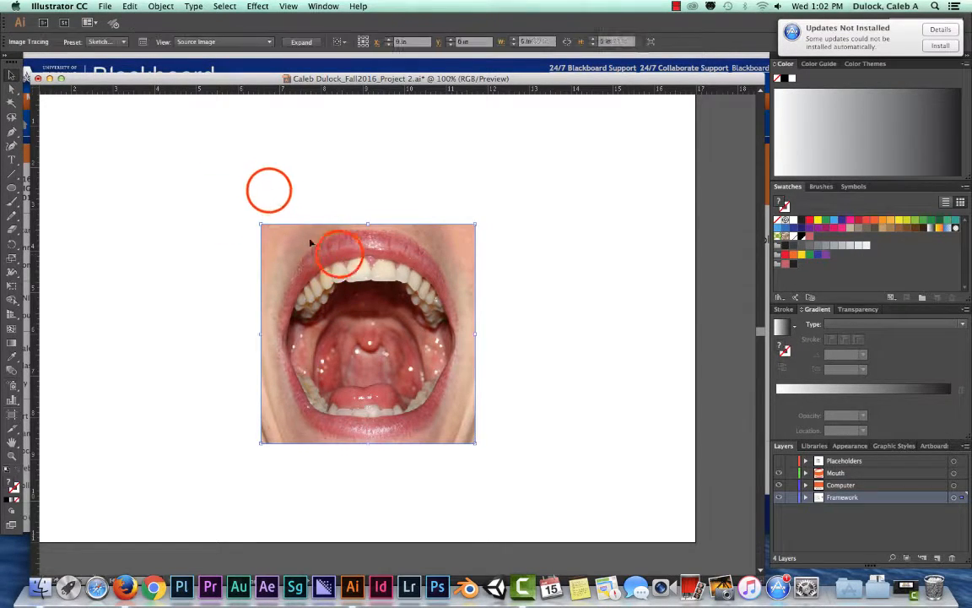
click(321, 257)
mouse_move(355, 289)
mouse_down()
mouse_move(422, 283)
mouse_move(379, 277)
mouse_move(359, 288)
mouse_up()
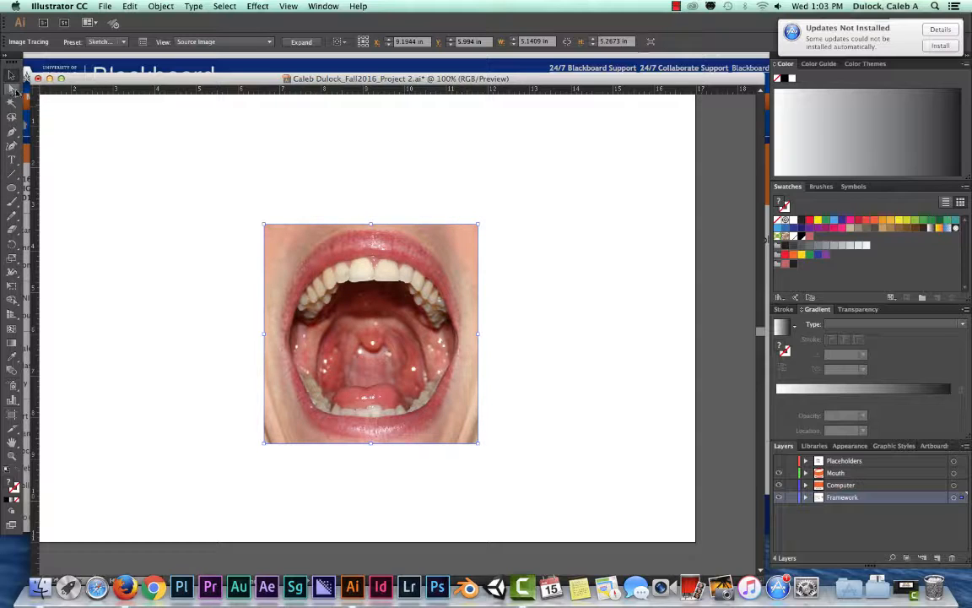
Step: Draw a freehand outline around the upper lip with the Pencil tool, about 4.43 by 3.09 in
click(12, 132)
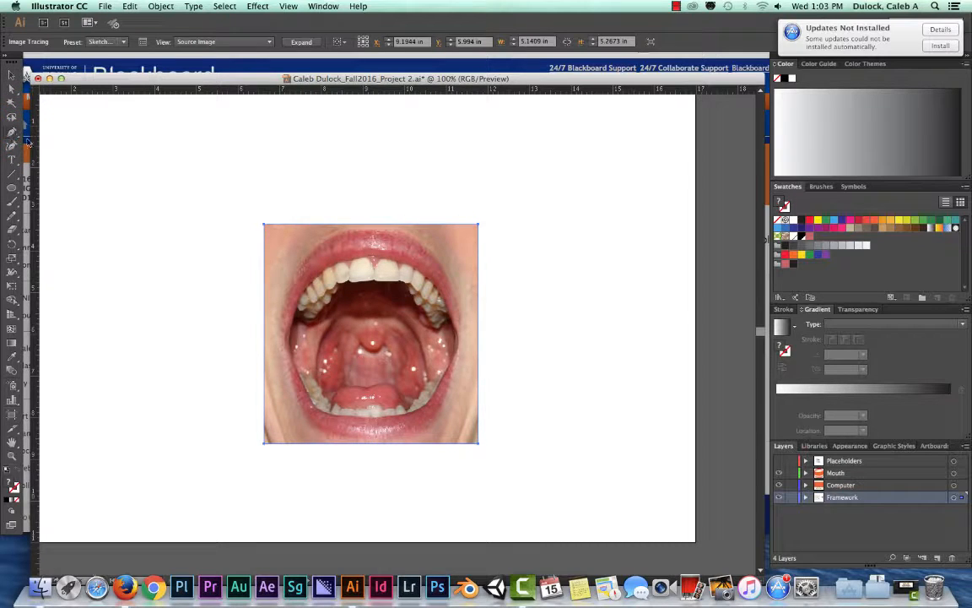
click(373, 257)
click(12, 215)
click(394, 255)
mouse_move(415, 239)
mouse_down()
mouse_move(390, 227)
mouse_move(324, 236)
mouse_move(292, 288)
mouse_move(279, 348)
mouse_up()
mouse_move(322, 278)
mouse_down()
mouse_move(361, 263)
mouse_move(407, 267)
mouse_move(441, 294)
mouse_move(463, 332)
mouse_move(464, 297)
mouse_move(434, 248)
mouse_move(375, 211)
mouse_move(342, 224)
mouse_up()
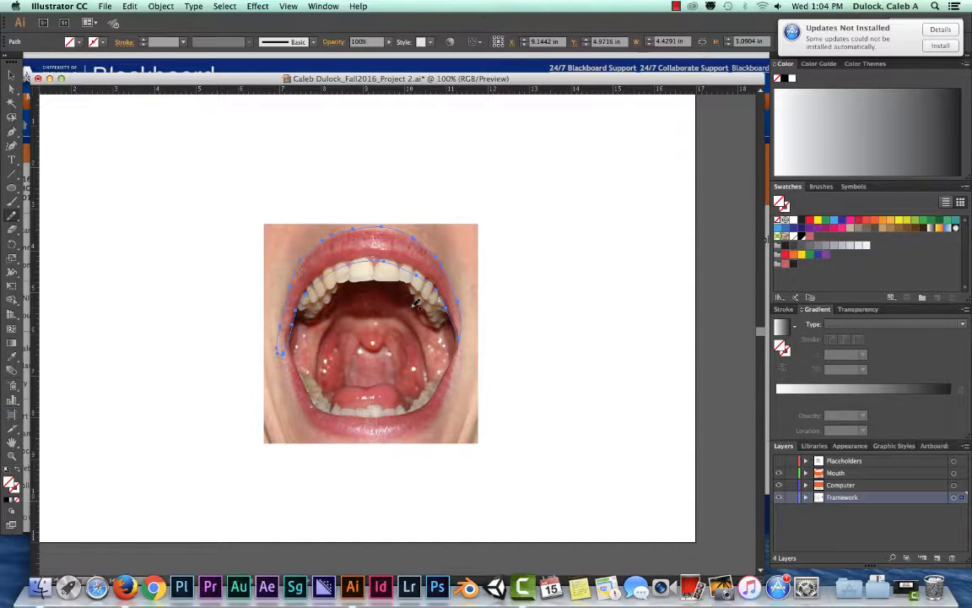
Step: Nudge the upper lip outline slightly to the left over the photo and keep it selected
click(12, 74)
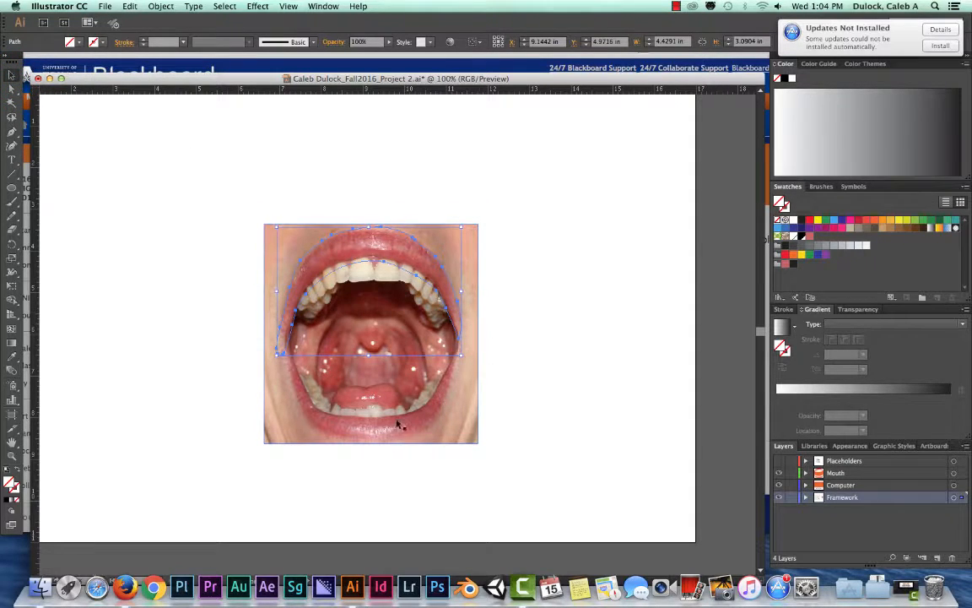
click(361, 264)
drag(361, 264, 357, 264)
click(329, 335)
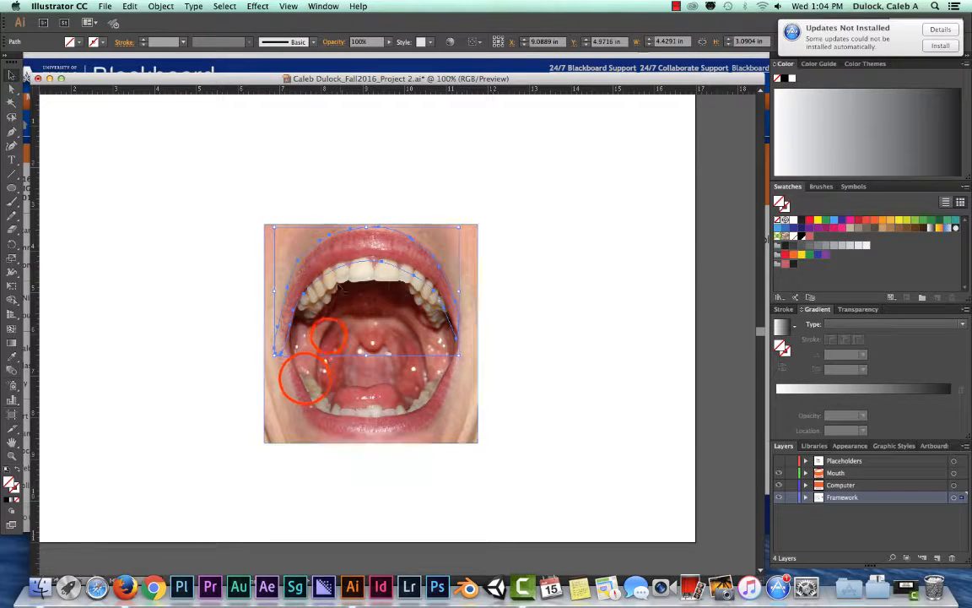
click(295, 371)
click(289, 278)
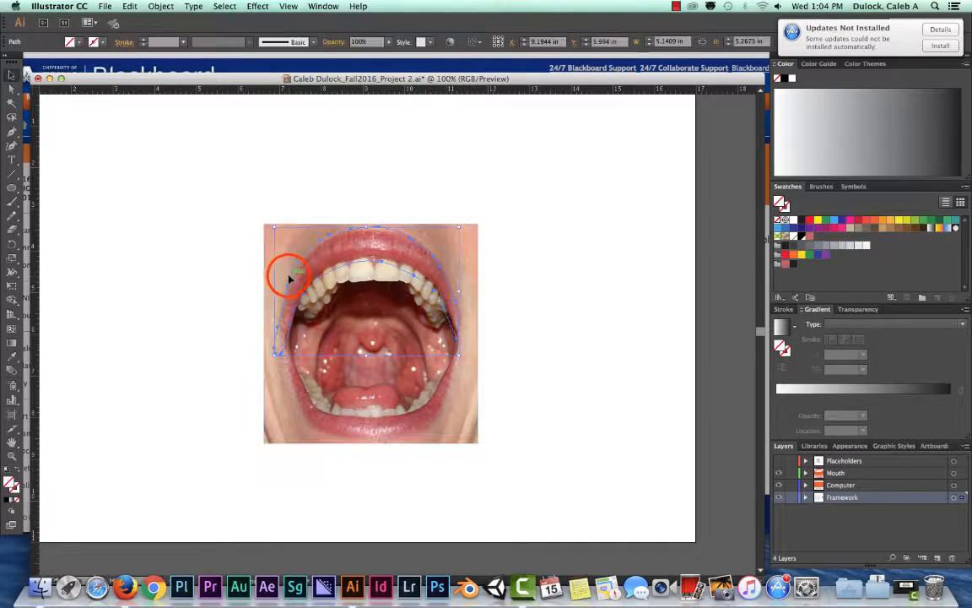
Step: Try a red fill on the upper lip outline and settle on blue 00AEEF
click(80, 43)
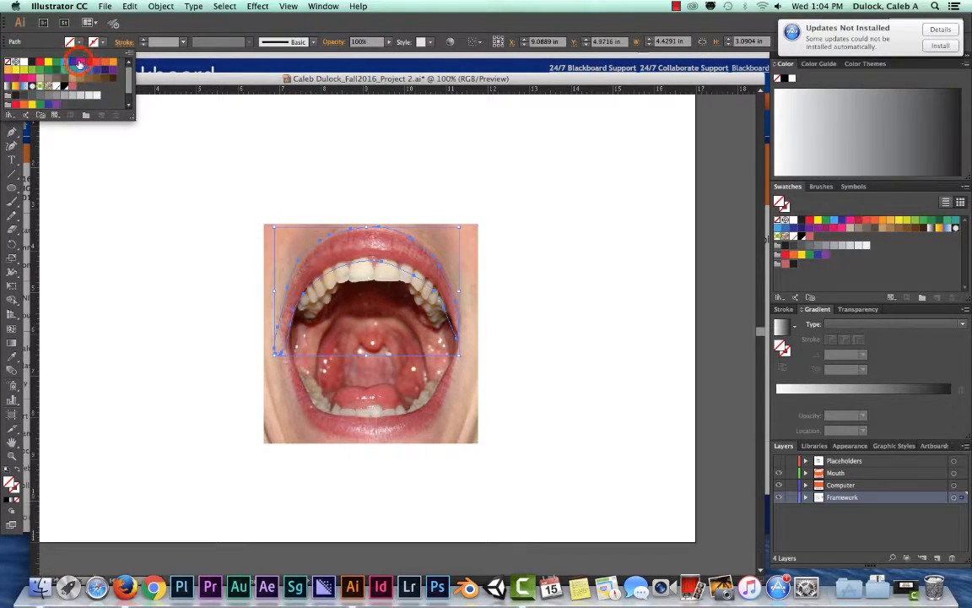
click(68, 62)
click(97, 63)
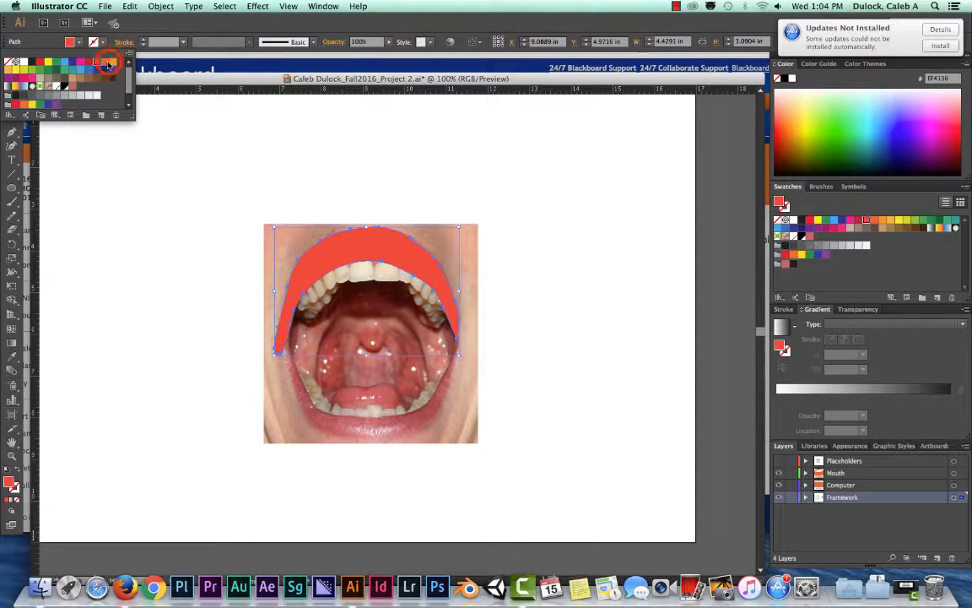
click(64, 62)
click(237, 65)
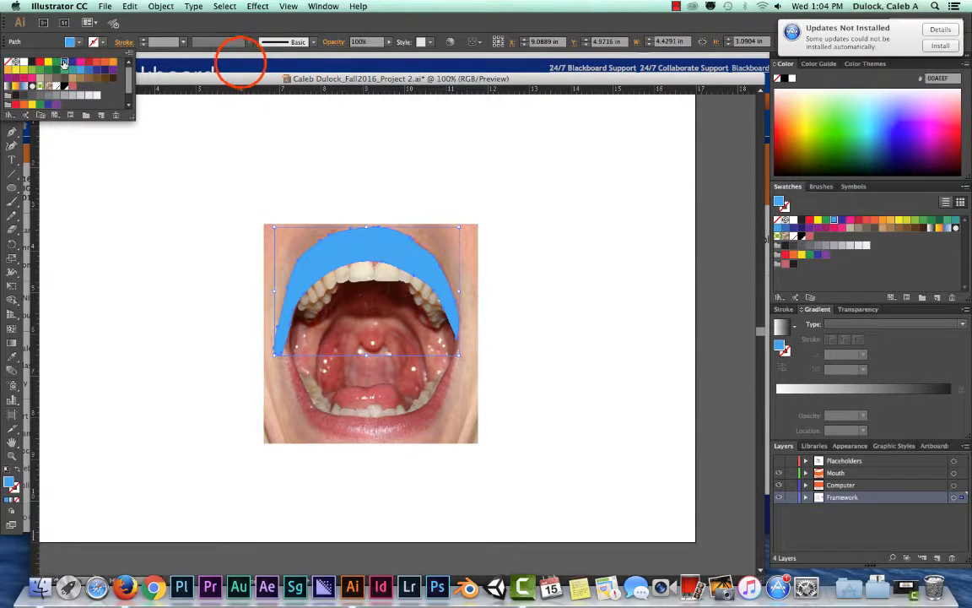
key(super+Tab)
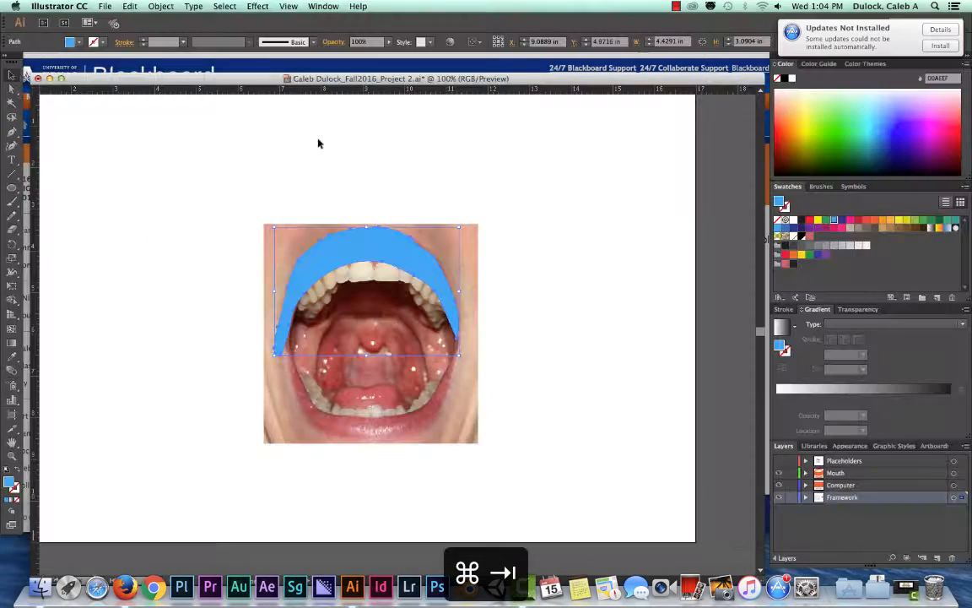
Step: Move the blue lip shape off the photo to the empty artboard area at its upper right
click(325, 156)
click(373, 244)
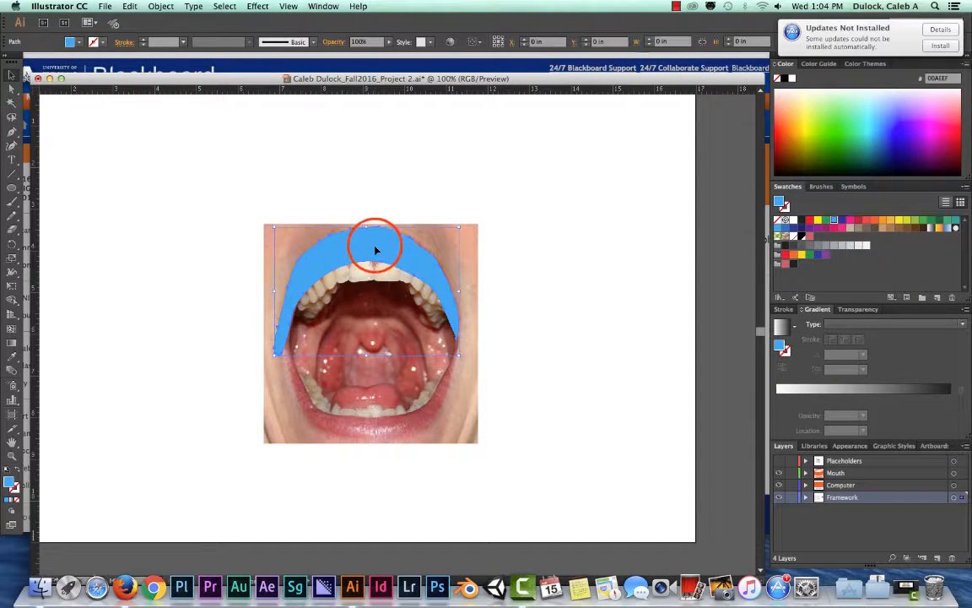
click(329, 291)
click(330, 252)
click(333, 290)
drag(320, 250, 527, 203)
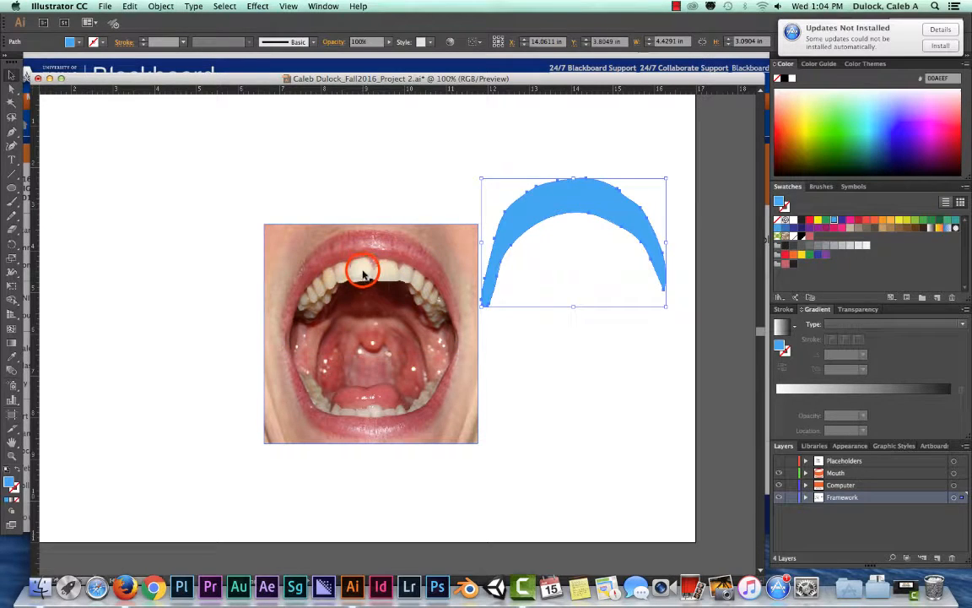
Step: Start a Pen tool path along the lower edge of the upper front teeth, working at 400% zoom
click(369, 268)
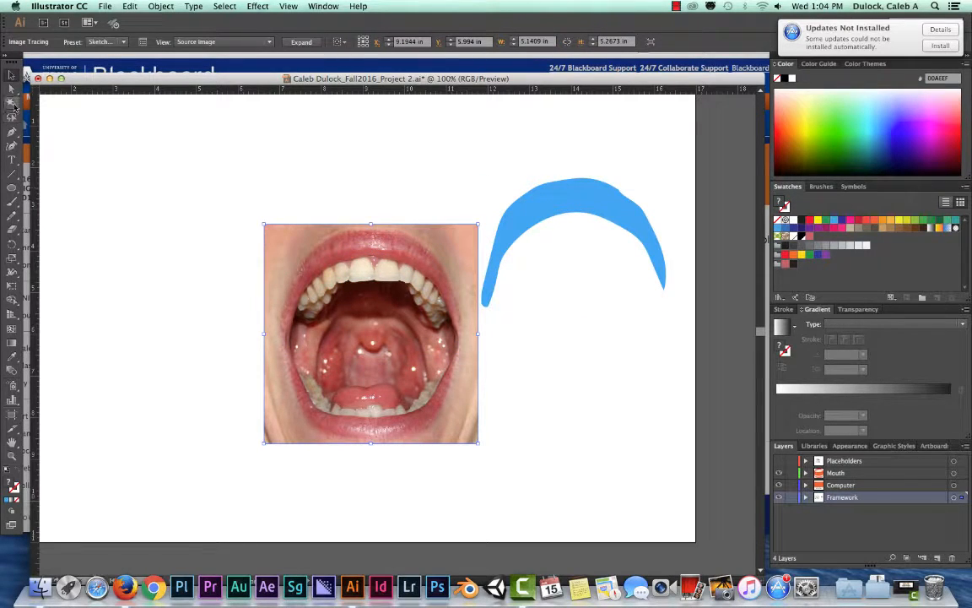
click(12, 132)
drag(371, 310, 336, 285)
key(ctrl+z)
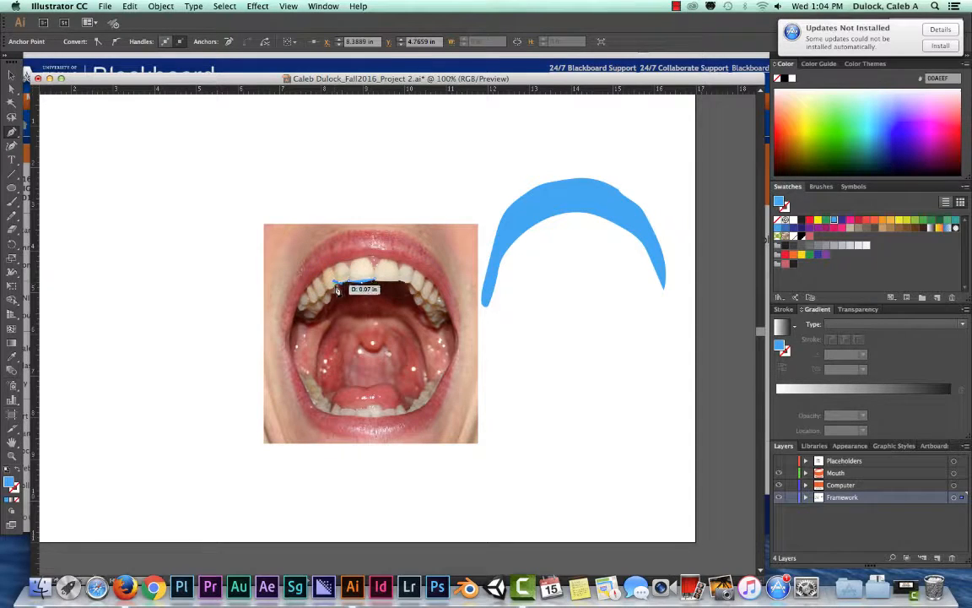
key(super+equal)
key(super+equal)
key(super+equal)
key(super+equal)
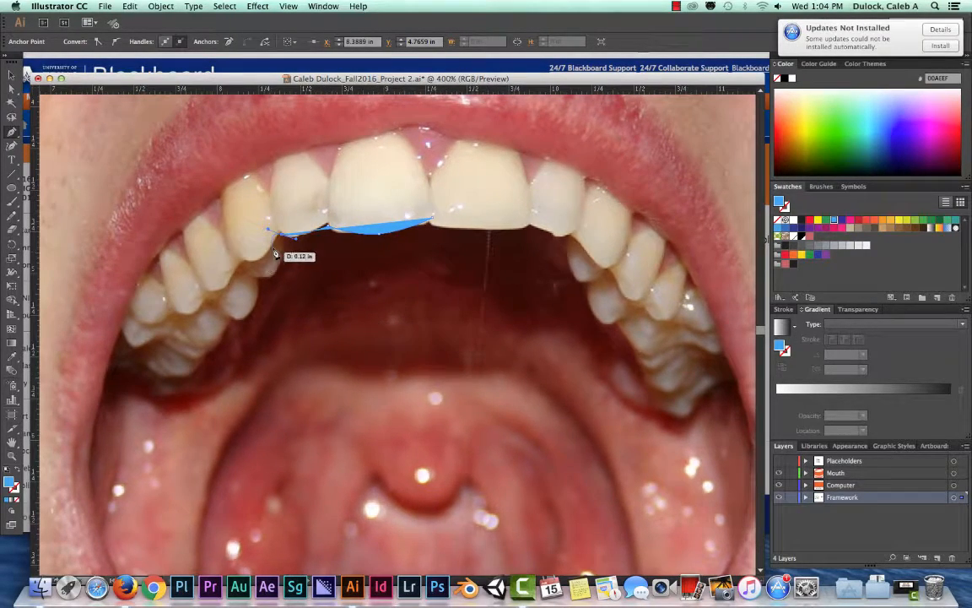
Step: Continue the path along the lower edges of the upper left teeth to the rearmost left molar
drag(243, 241, 114, 273)
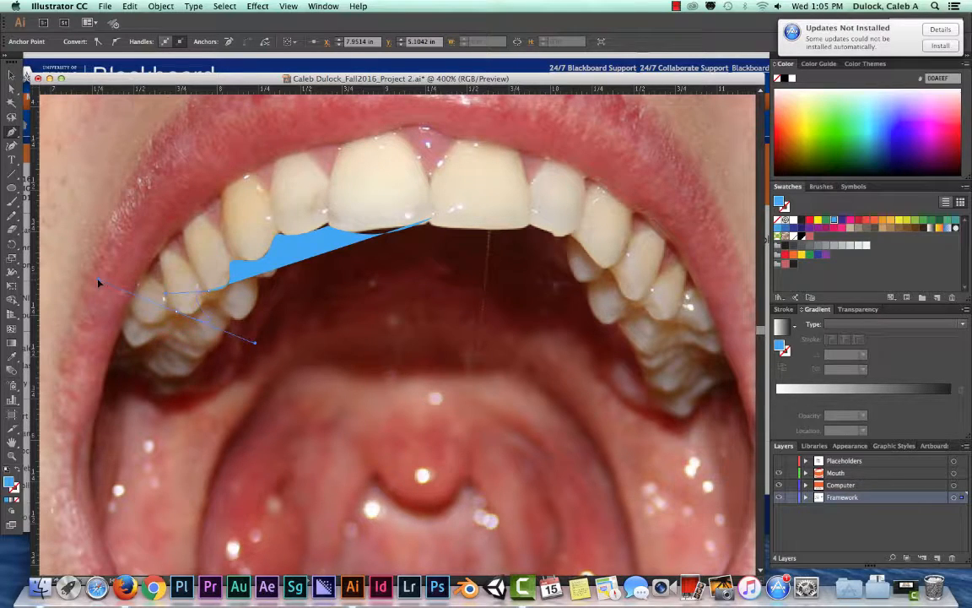
click(176, 309)
mouse_move(130, 308)
mouse_down()
mouse_move(185, 321)
mouse_move(125, 334)
mouse_move(131, 291)
mouse_move(125, 314)
mouse_up()
click(131, 311)
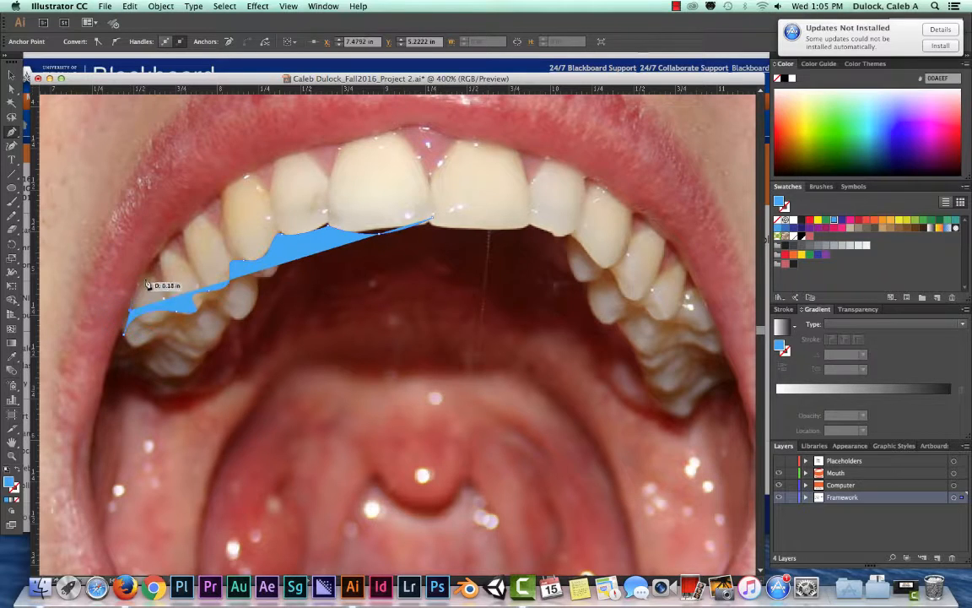
Step: Trace the zigzag gum line of the upper left teeth back up to the top of the right central incisor
click(158, 282)
drag(158, 287, 191, 309)
drag(154, 251, 428, 174)
click(460, 137)
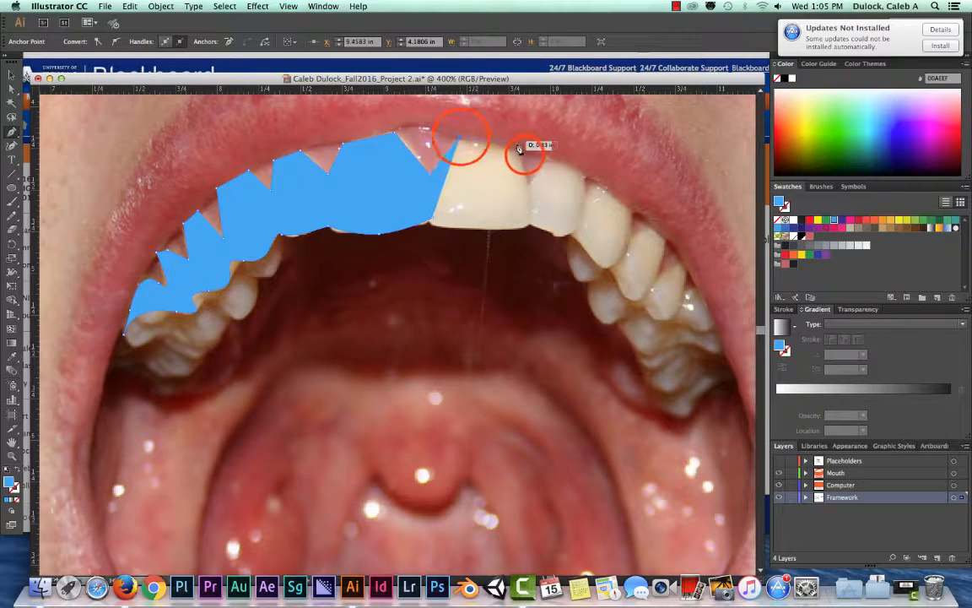
Step: Continue the gum line around the tops of the upper right teeth down to the rearmost right molar
drag(523, 155, 527, 182)
click(525, 179)
click(548, 157)
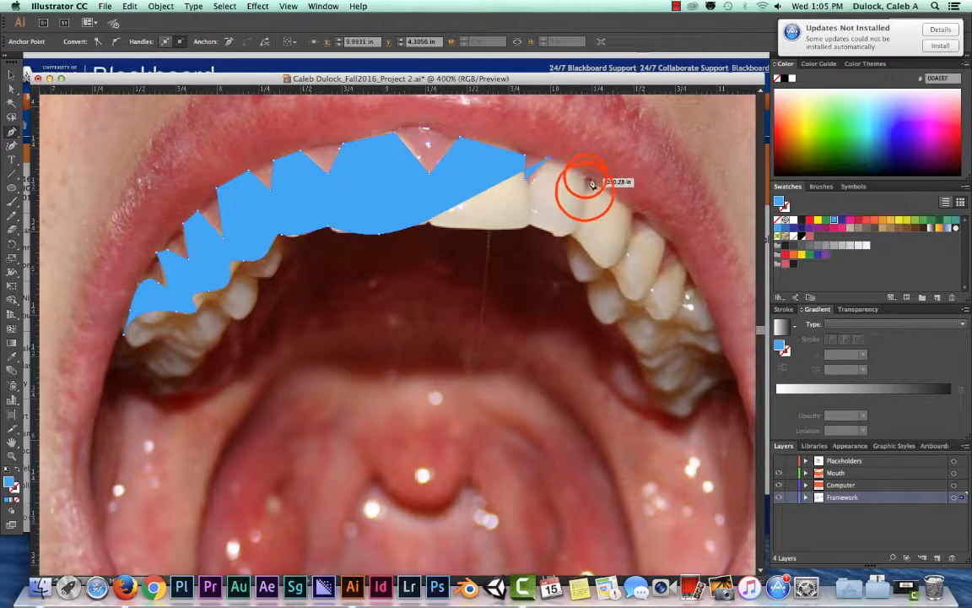
click(585, 177)
mouse_move(629, 214)
mouse_down()
mouse_move(648, 227)
mouse_move(642, 210)
mouse_up()
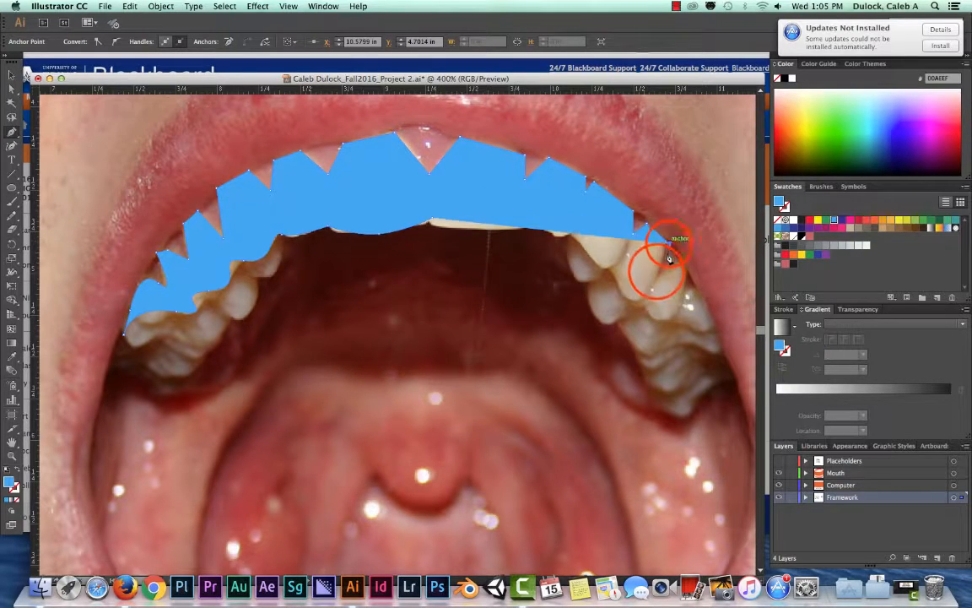
drag(654, 271, 661, 272)
click(683, 260)
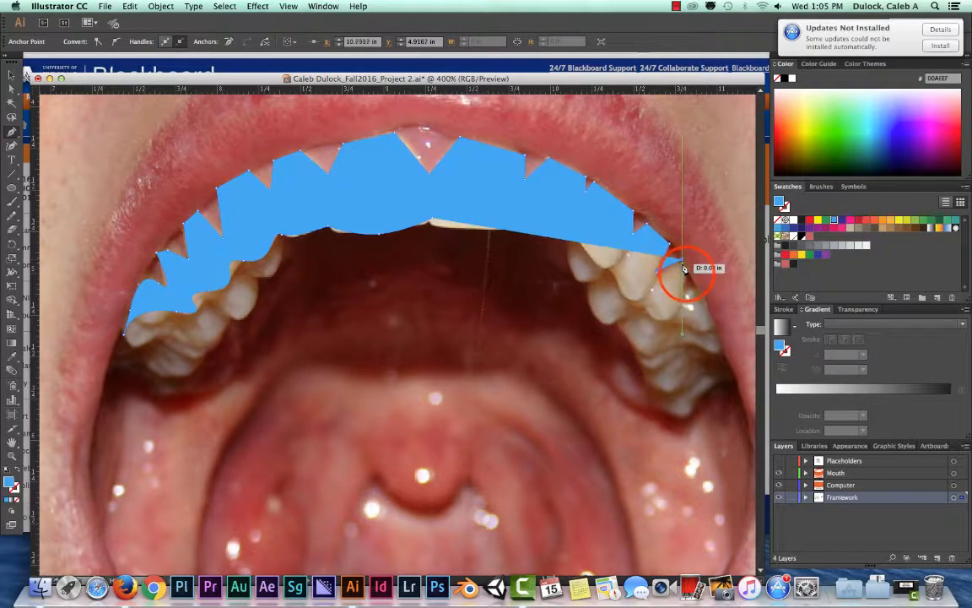
click(685, 275)
click(693, 284)
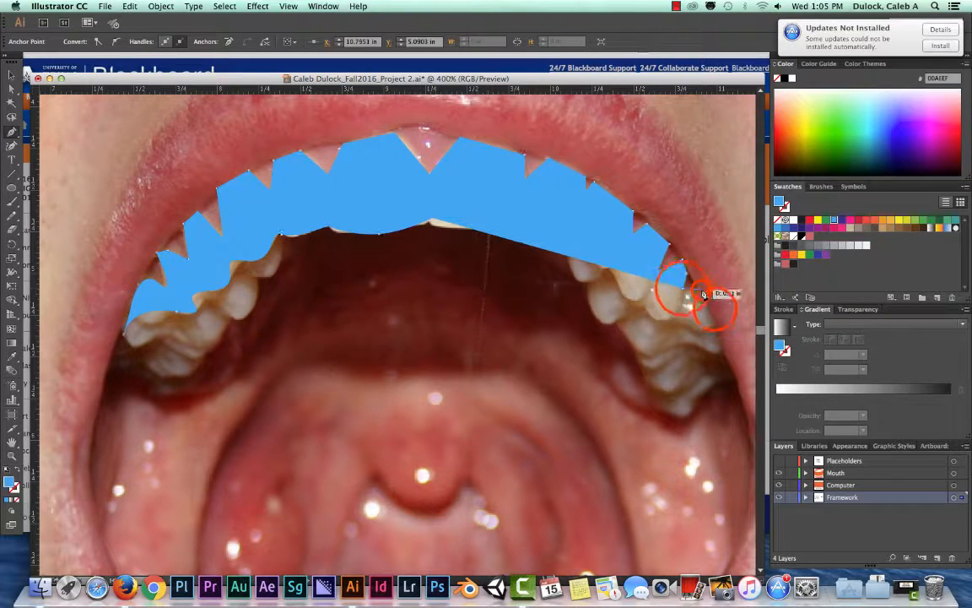
click(716, 333)
click(727, 347)
Step: Trace back along the underside of the right molars and end the teeth path there, still open
click(644, 355)
click(623, 338)
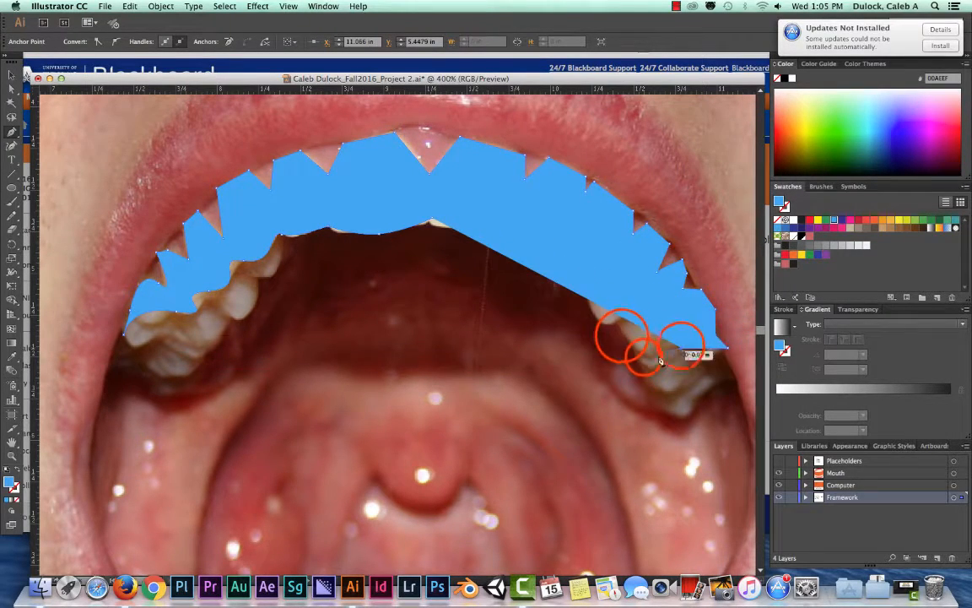
drag(623, 338, 593, 275)
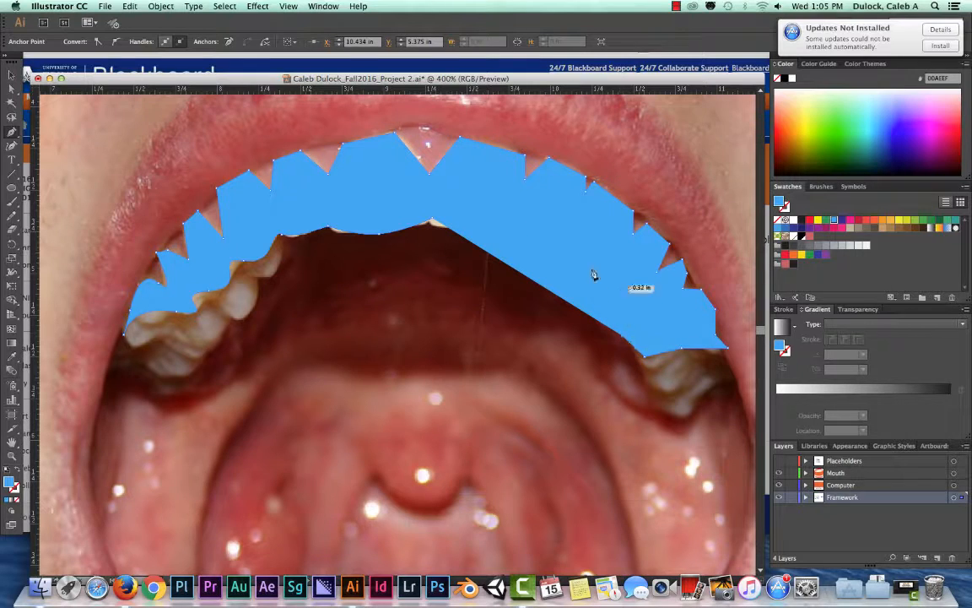
key(Escape)
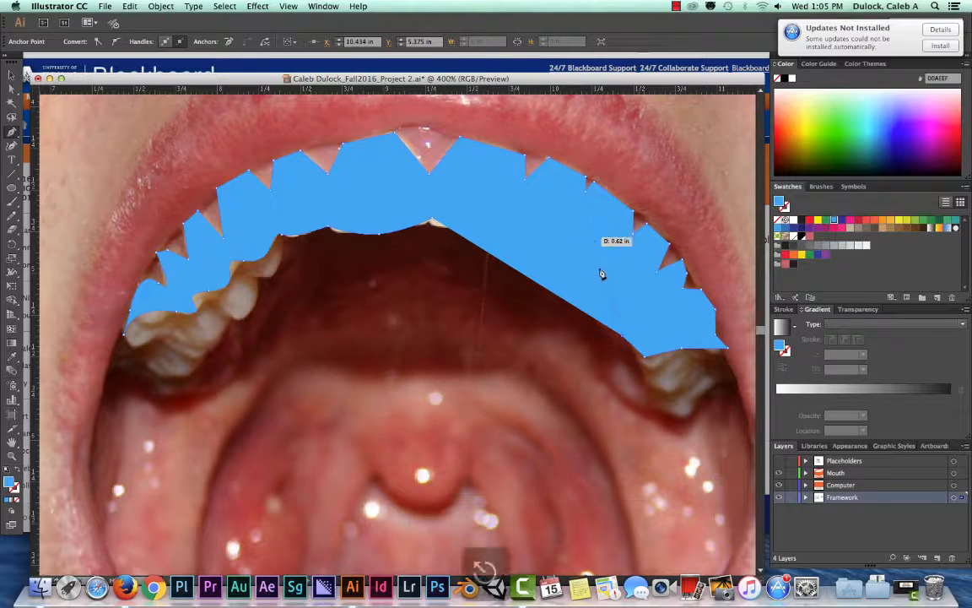
Step: Set the teeth path's fill to None and give it a black 1 pt stroke
click(11, 74)
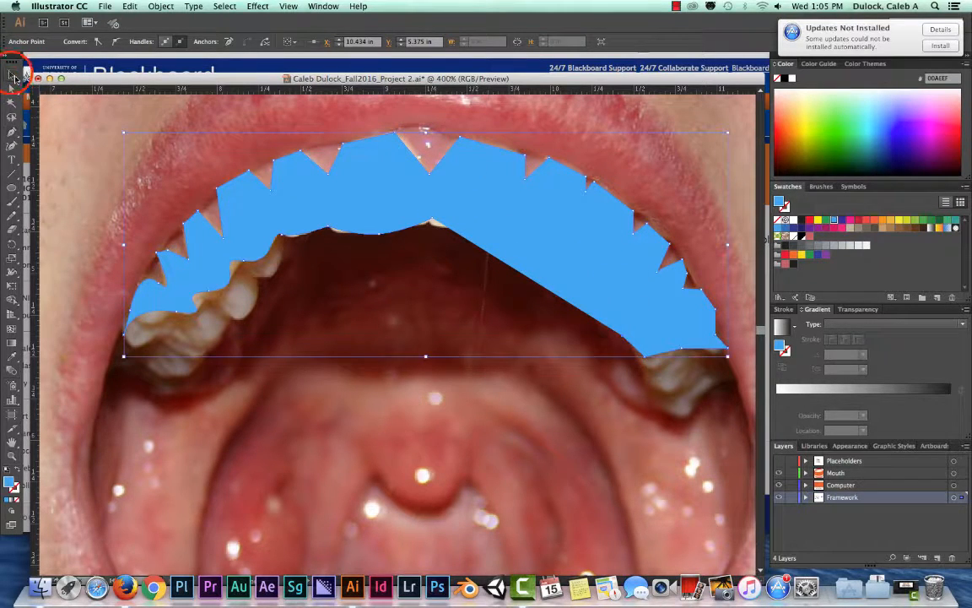
click(243, 187)
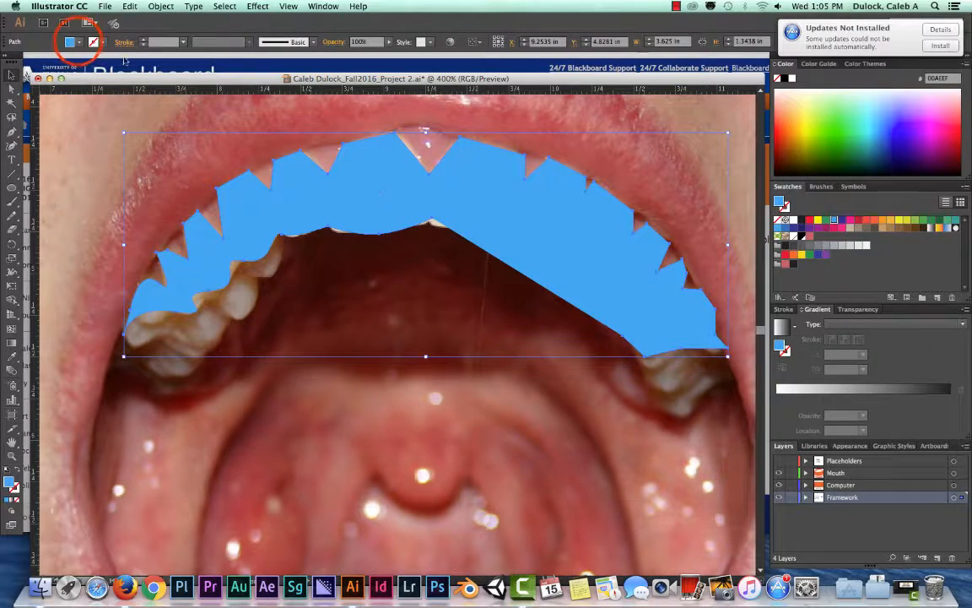
click(73, 41)
click(14, 62)
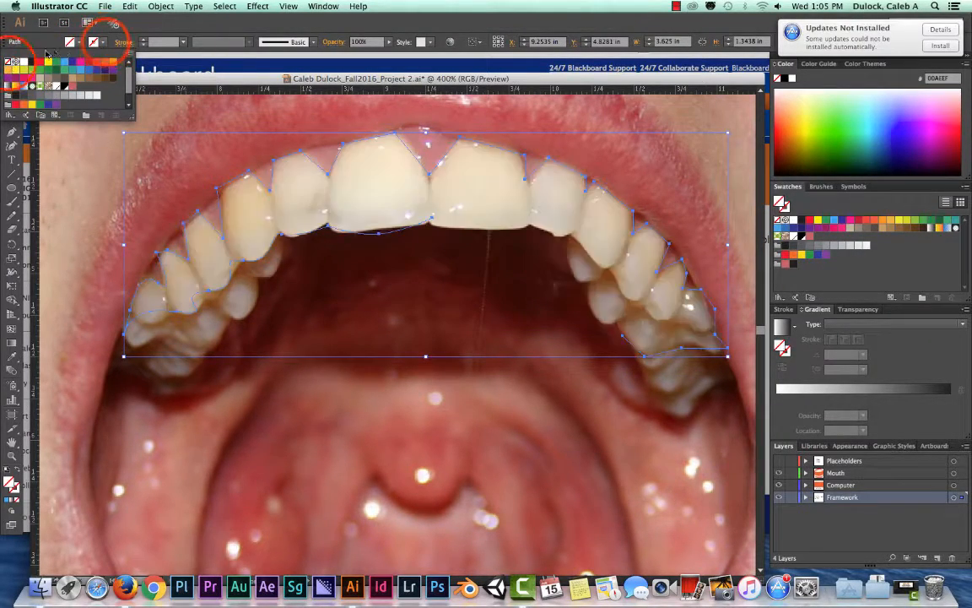
click(101, 42)
click(103, 45)
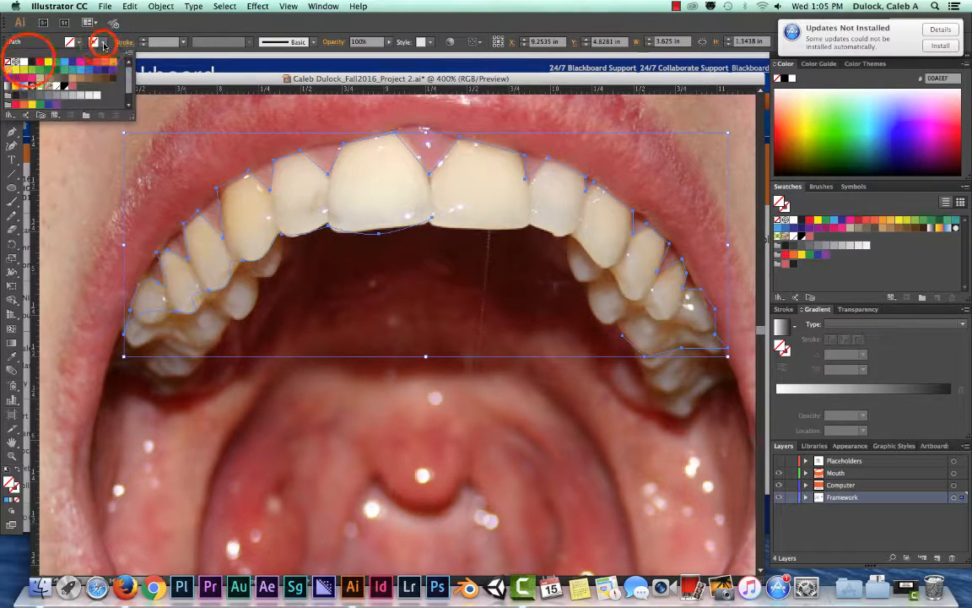
click(23, 62)
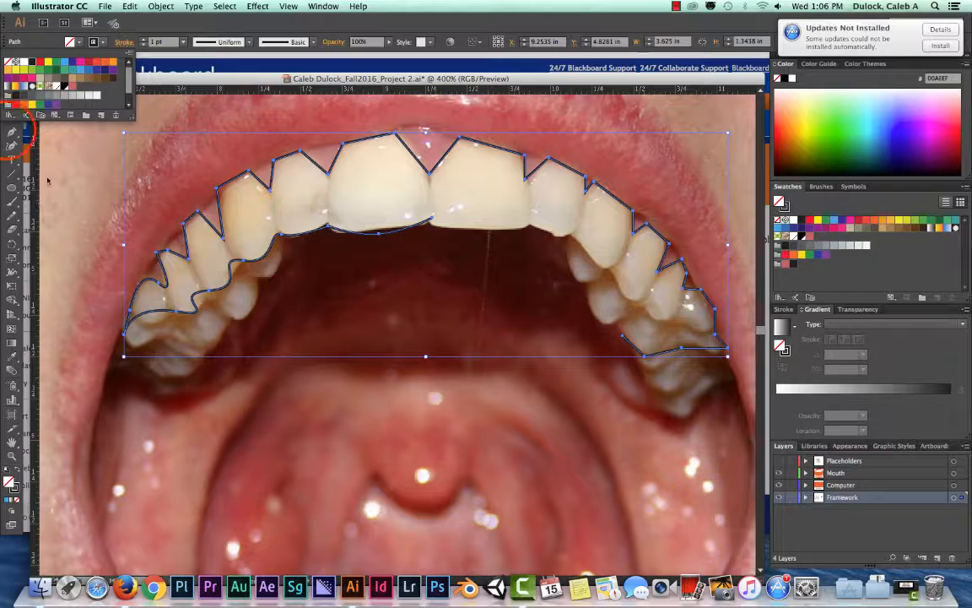
Step: Resume the open teeth path with the Pen tool and trace up the inner edge of the right molars to the right lateral incisor
click(10, 133)
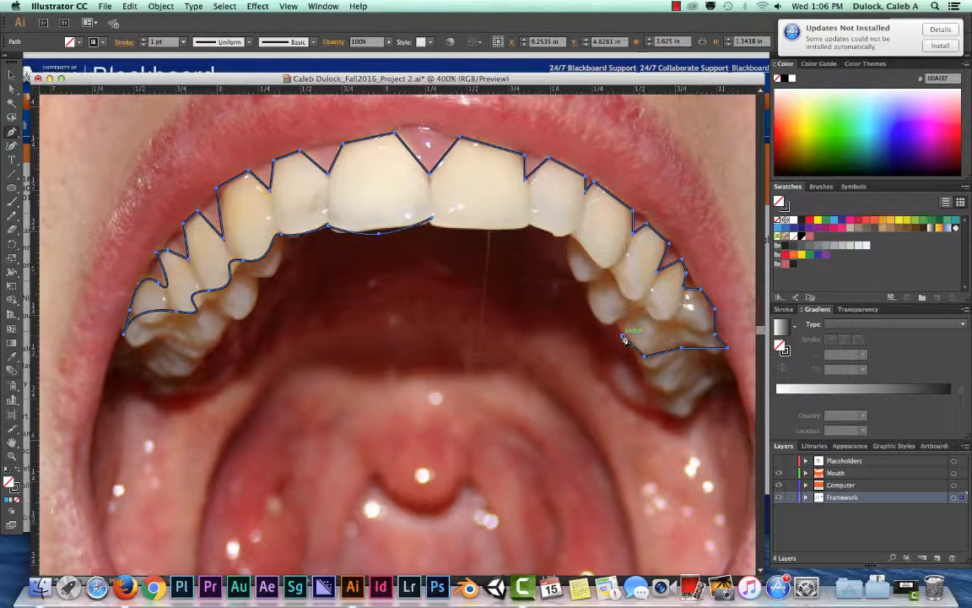
click(623, 337)
drag(619, 337, 568, 242)
super+click(614, 325)
super+click(603, 267)
super+click(581, 246)
click(566, 235)
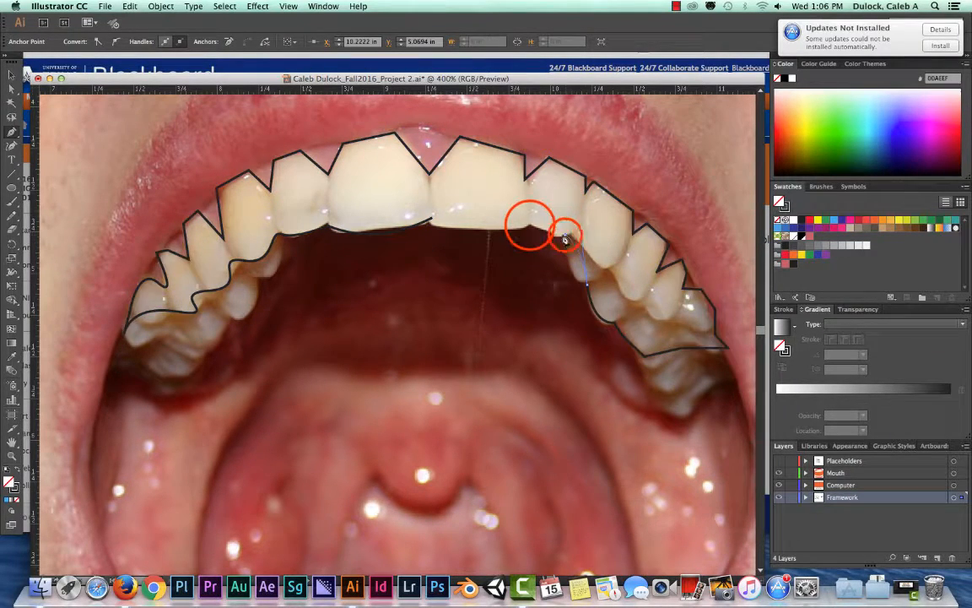
Step: Trace the lower edge of the right front teeth back to the centre and close the teeth path at its starting point
click(530, 225)
click(479, 229)
click(432, 220)
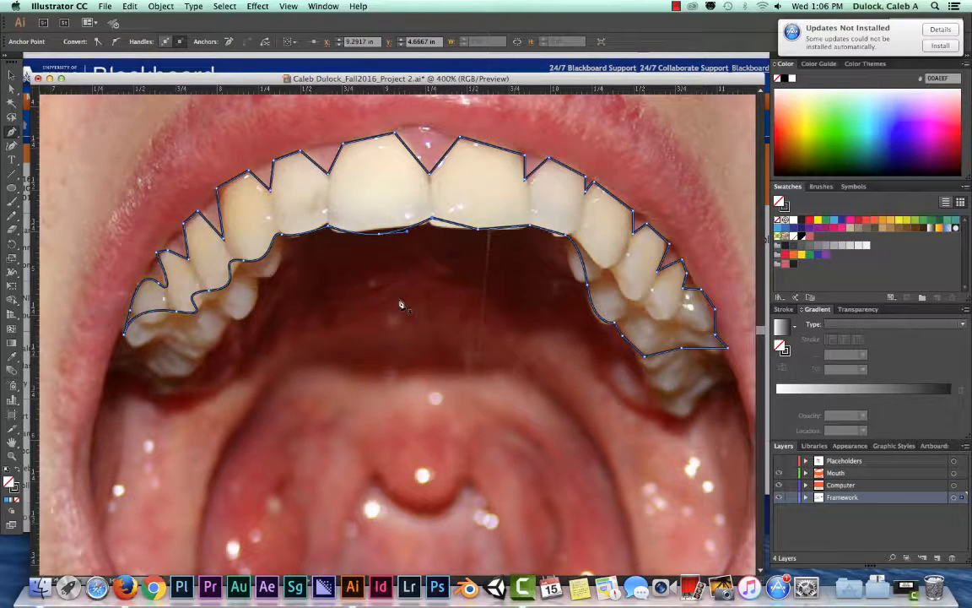
Step: Nudge the anchor point on the lower edge of the right central incisor with the Direct Selection tool
key(v)
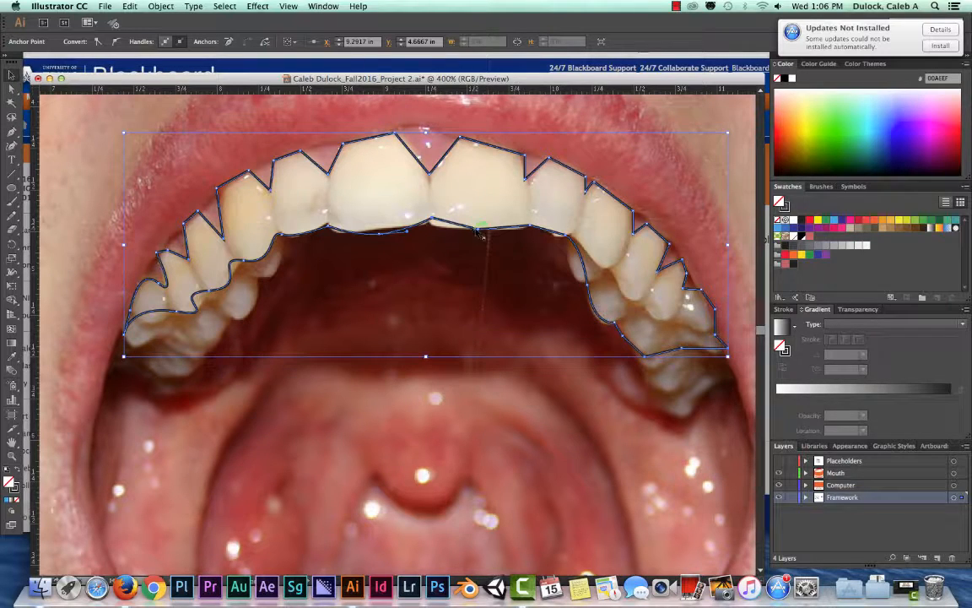
click(13, 101)
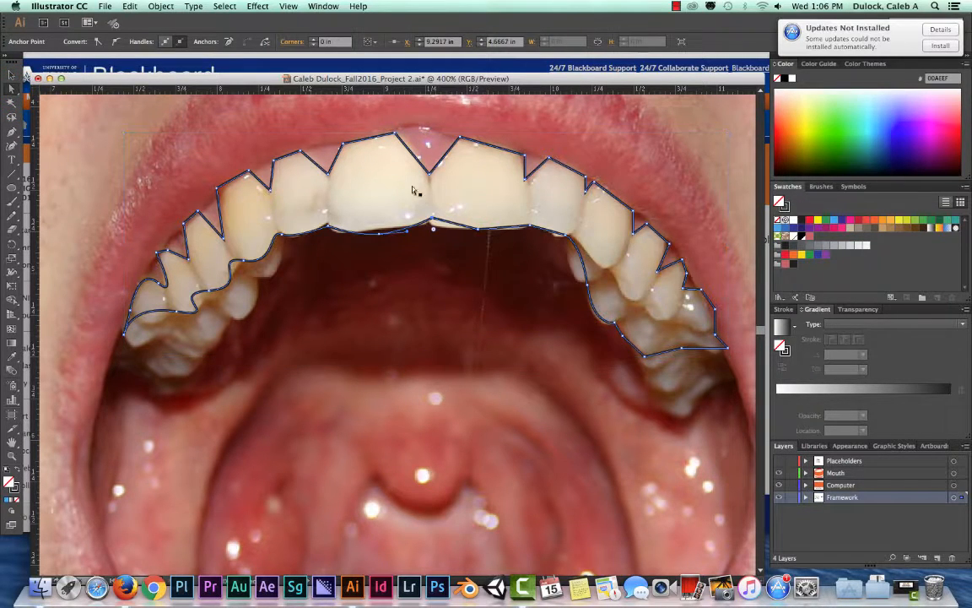
mouse_move(487, 229)
mouse_down()
mouse_move(429, 220)
mouse_move(479, 234)
mouse_up()
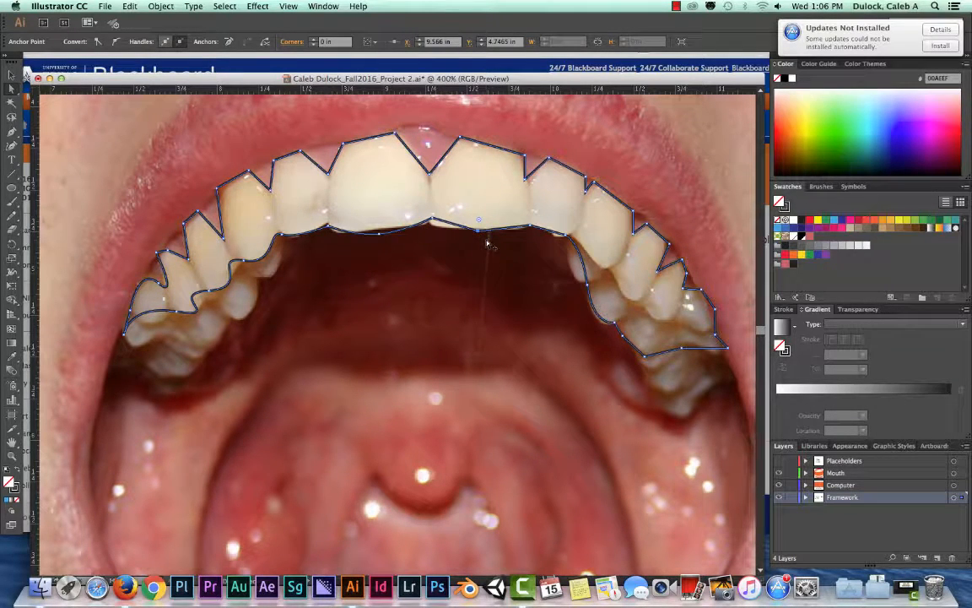
drag(481, 225, 482, 225)
click(492, 239)
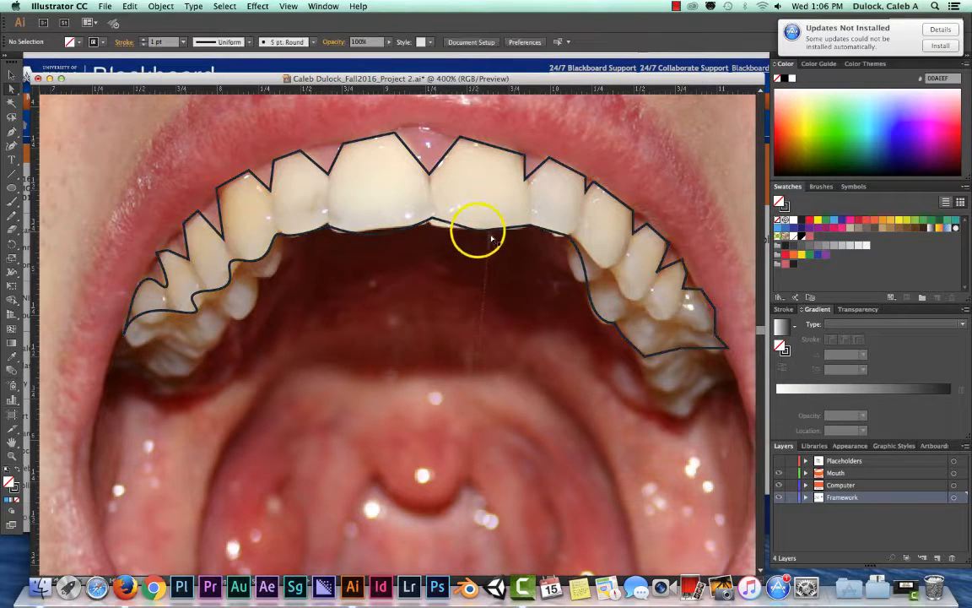
Step: Round the corner at the anchor point under the right central incisor
click(474, 224)
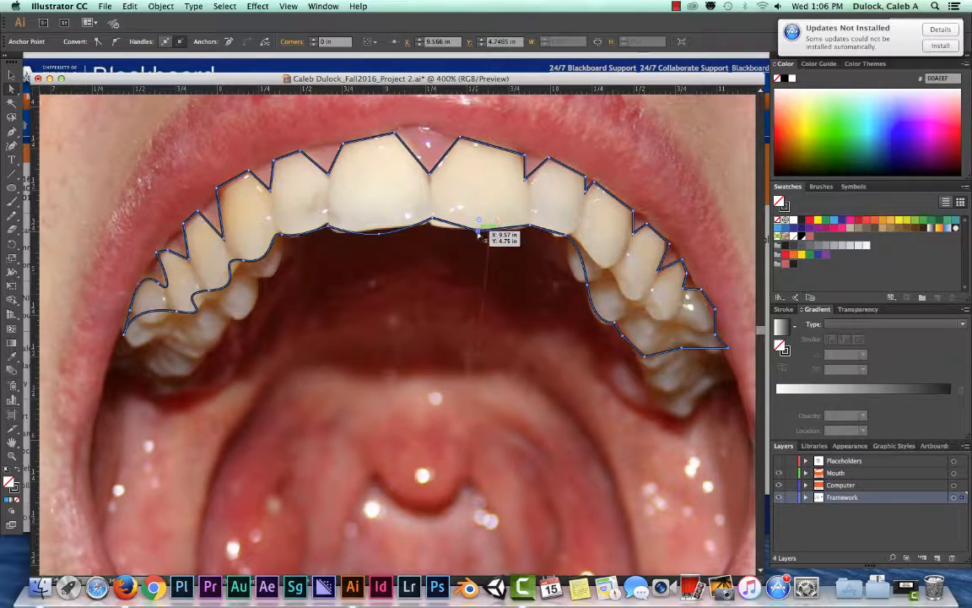
click(529, 223)
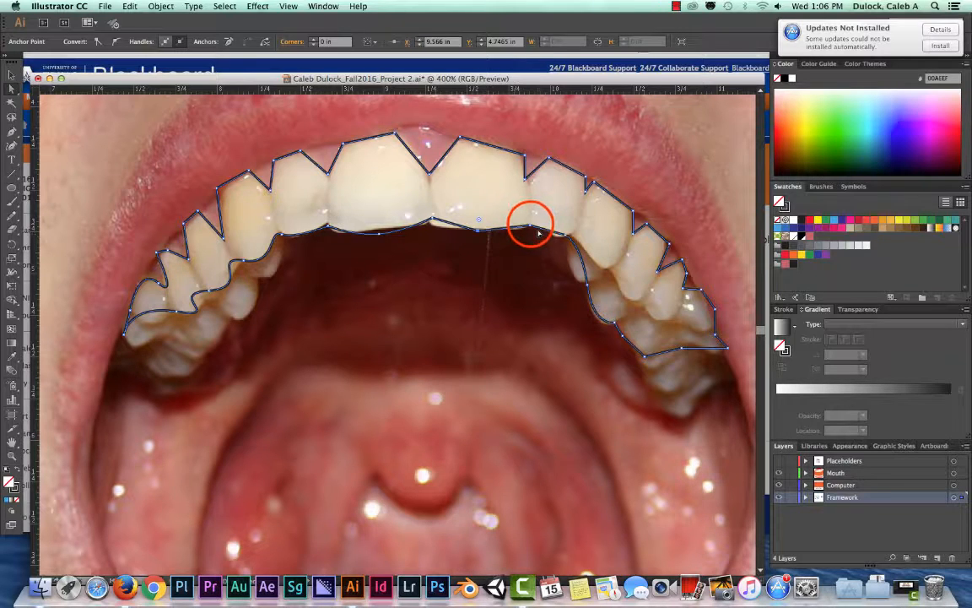
click(477, 230)
drag(476, 230, 498, 225)
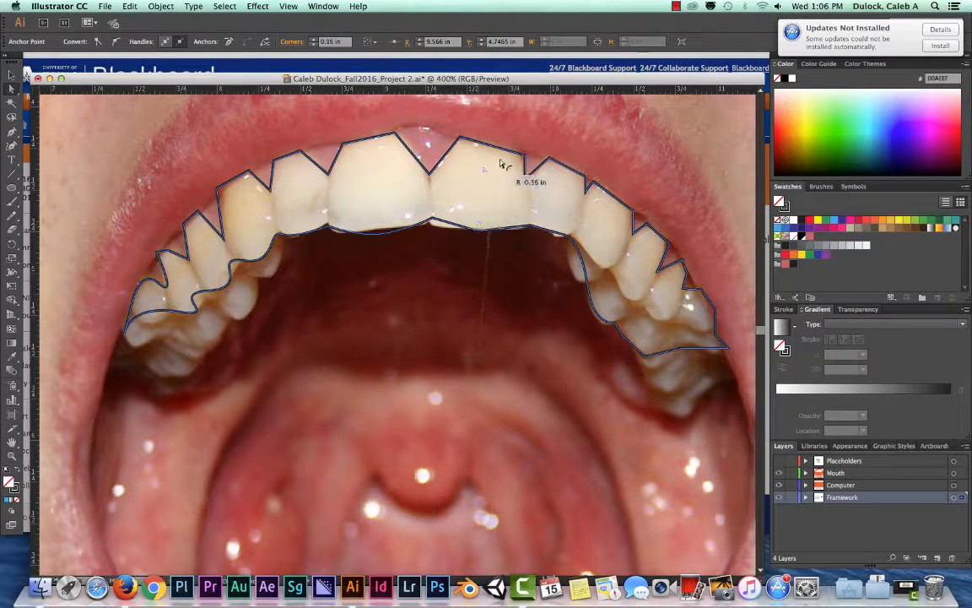
click(562, 231)
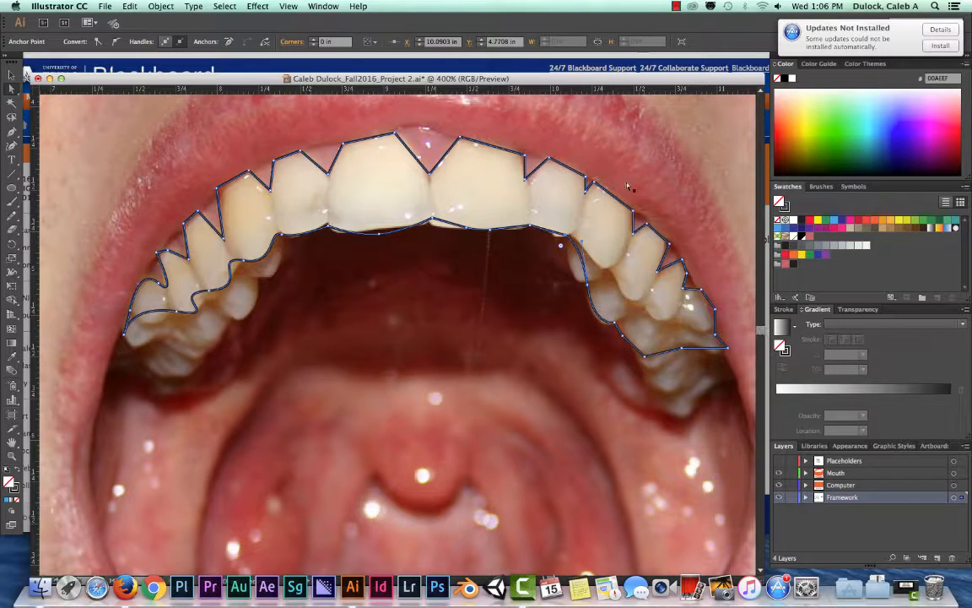
Step: Fine-tune the gum-line anchor points above the upper left canine and incisors to follow the photo's teeth more closely
click(10, 135)
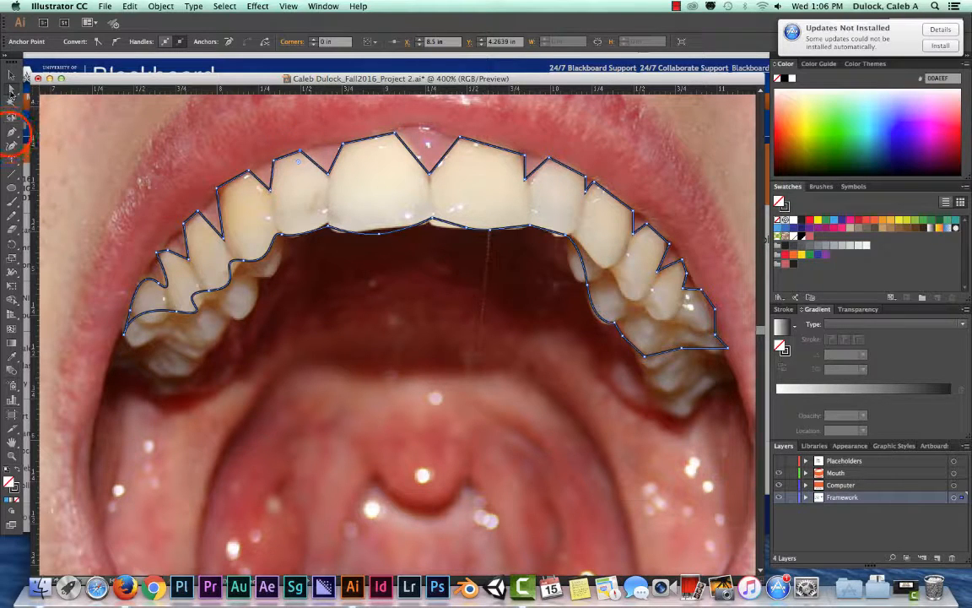
mouse_move(10, 135)
mouse_down()
mouse_move(61, 176)
mouse_move(13, 134)
mouse_up()
click(10, 89)
drag(240, 171, 252, 173)
click(219, 191)
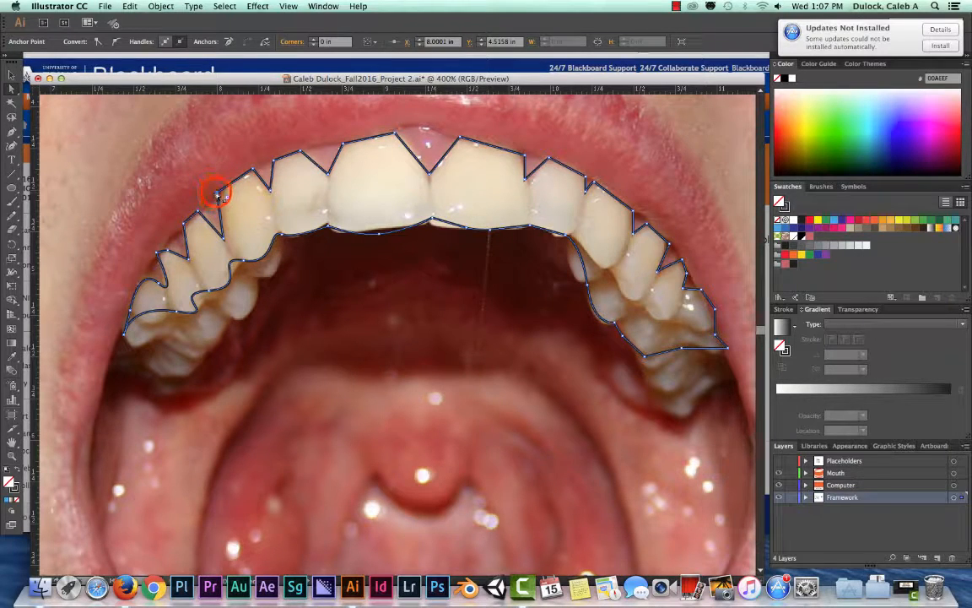
click(165, 40)
click(254, 169)
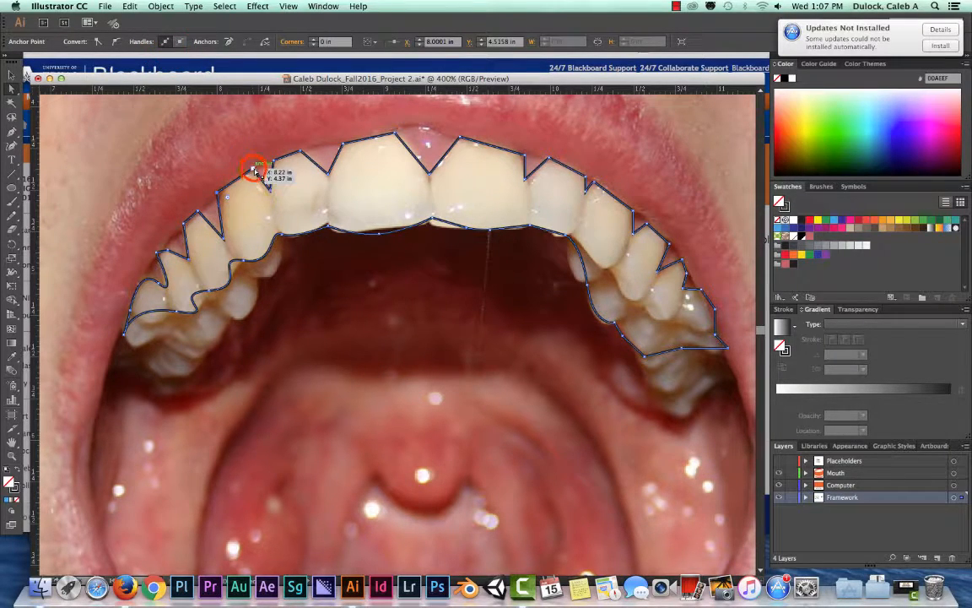
drag(266, 171, 272, 162)
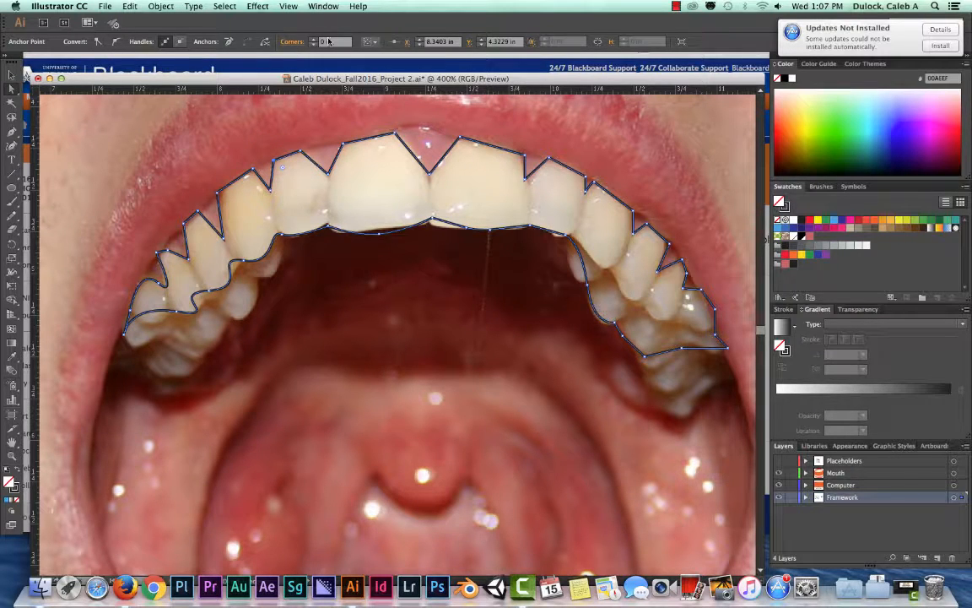
click(340, 148)
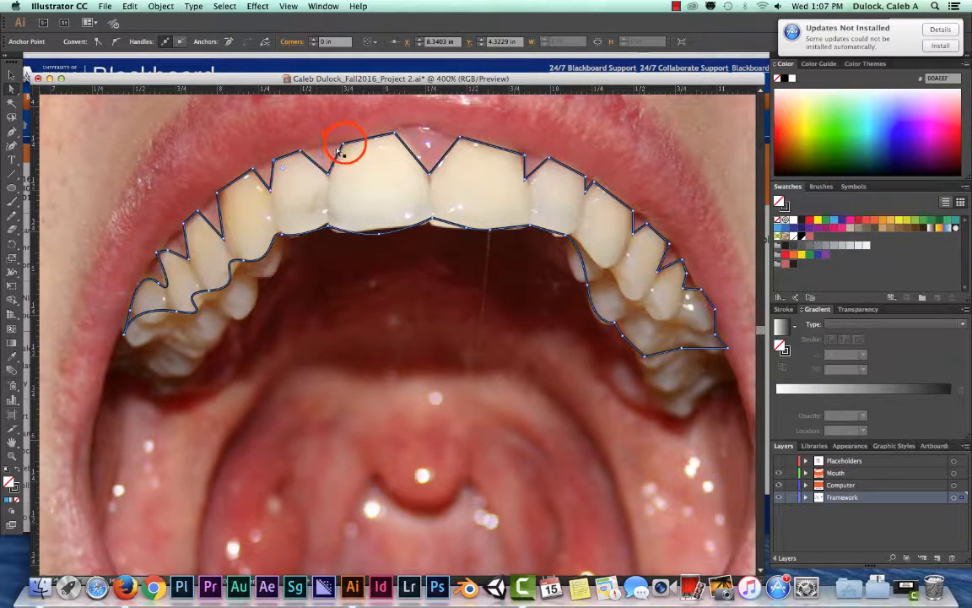
drag(346, 145, 342, 143)
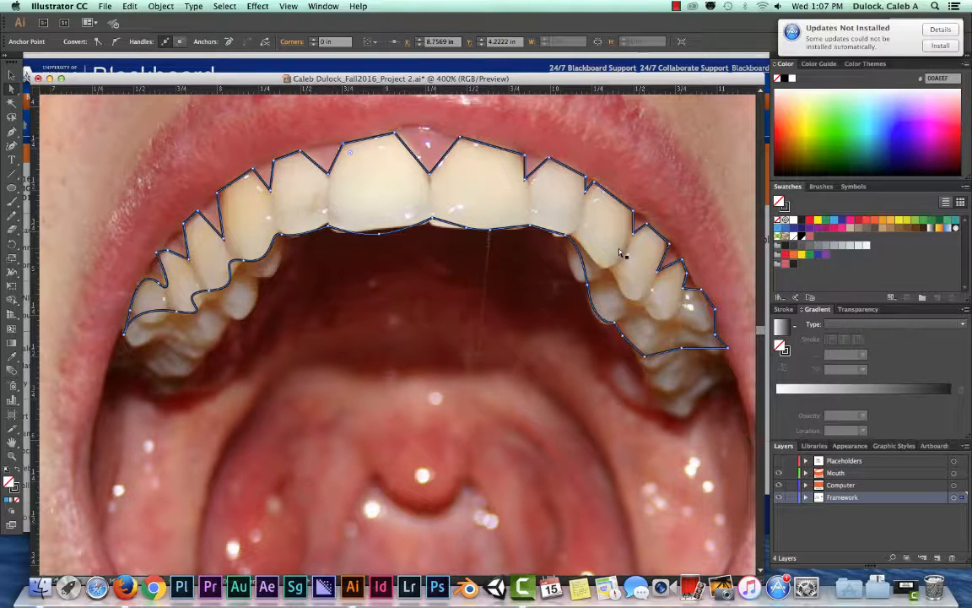
Step: Select the whole teeth path and fill it with white
key(super+minus)
key(super+minus)
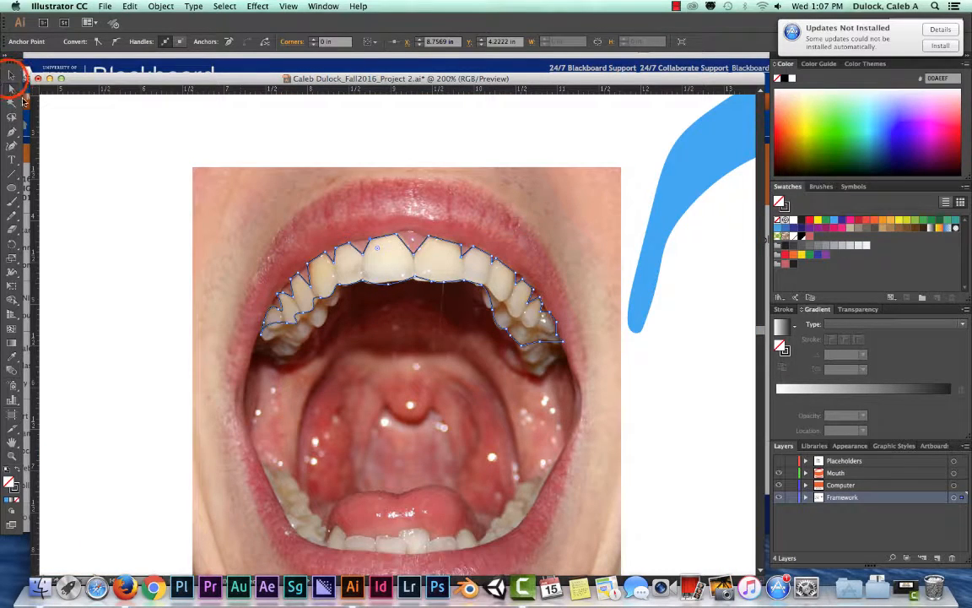
click(349, 256)
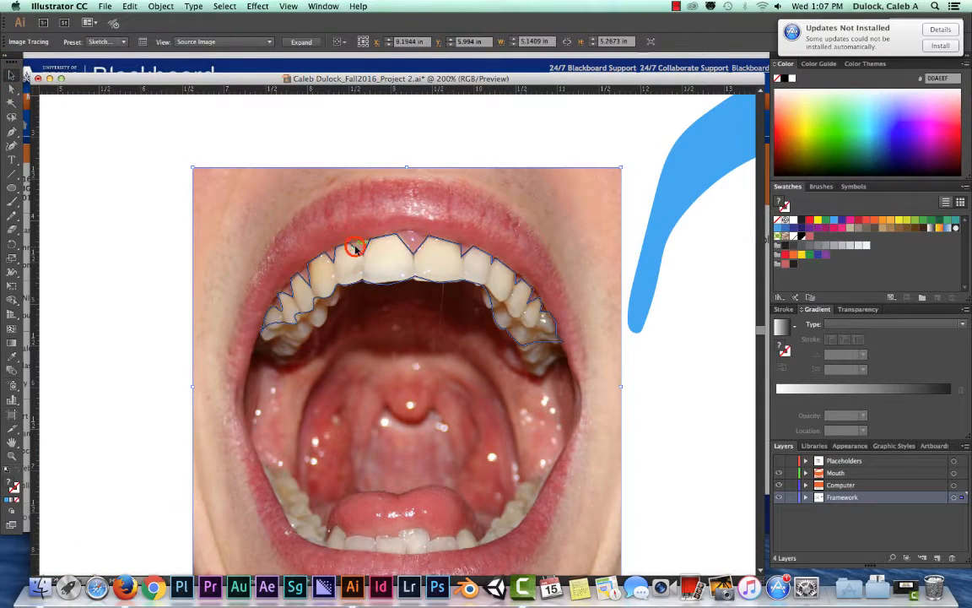
click(328, 236)
click(80, 42)
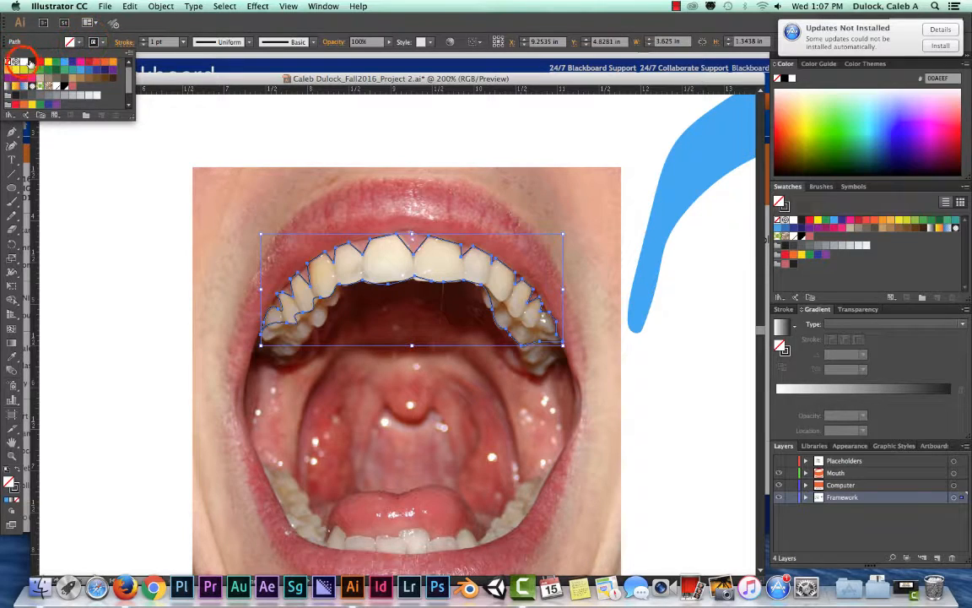
click(21, 63)
click(161, 69)
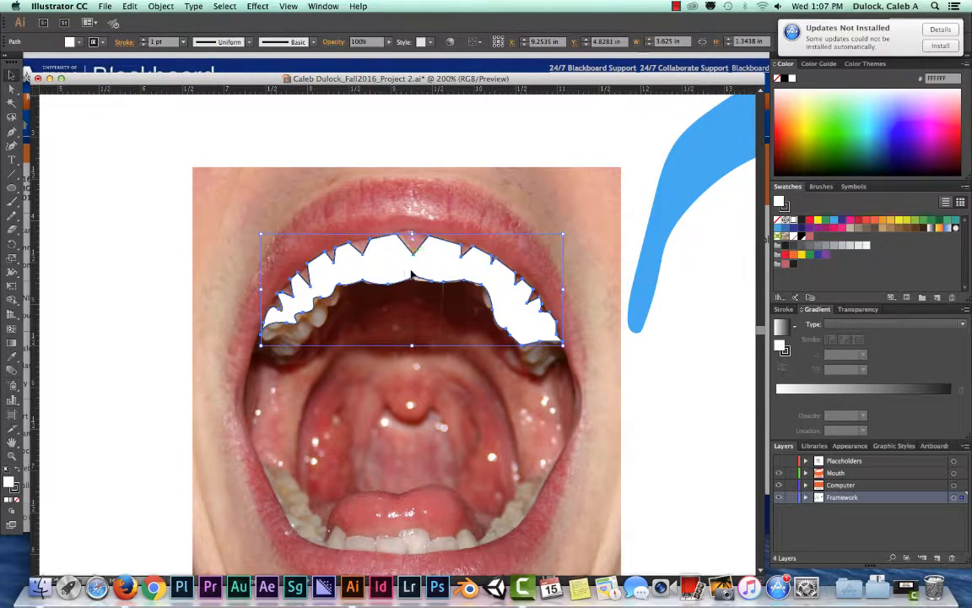
Step: Move the blue lip shape onto the photo's upper lip, behind the white teeth, and nudge it into alignment
click(12, 175)
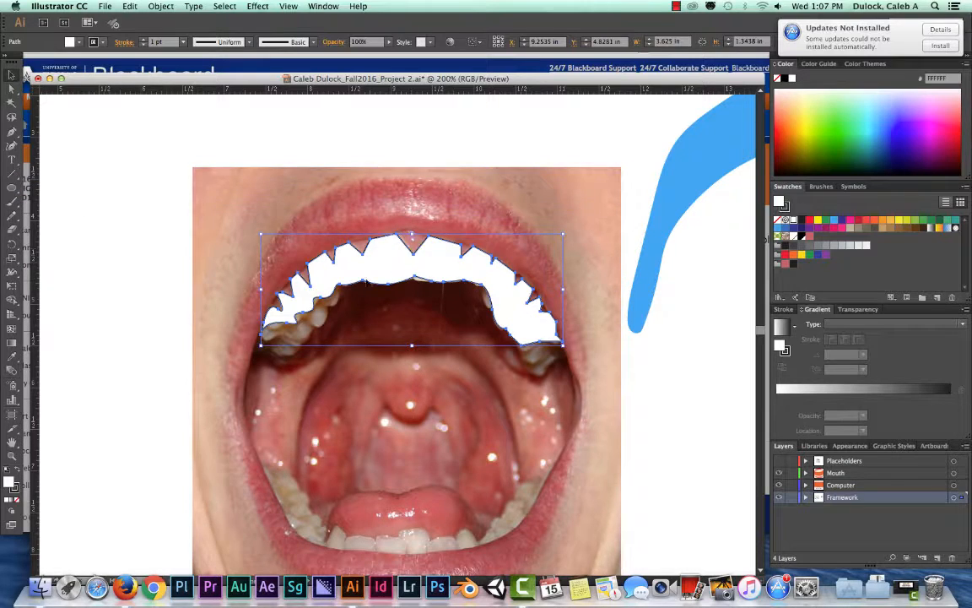
drag(680, 181, 282, 299)
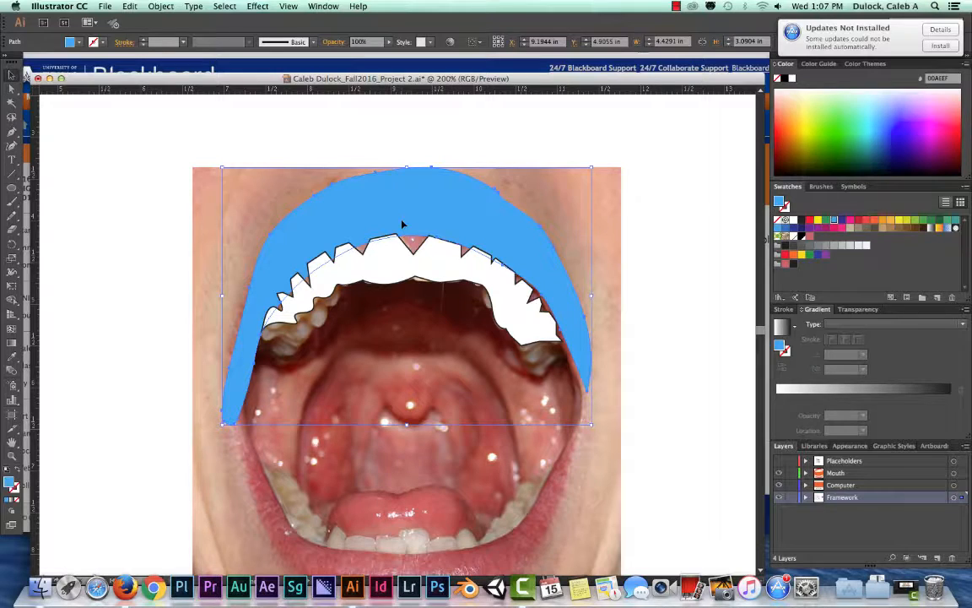
drag(434, 242, 441, 251)
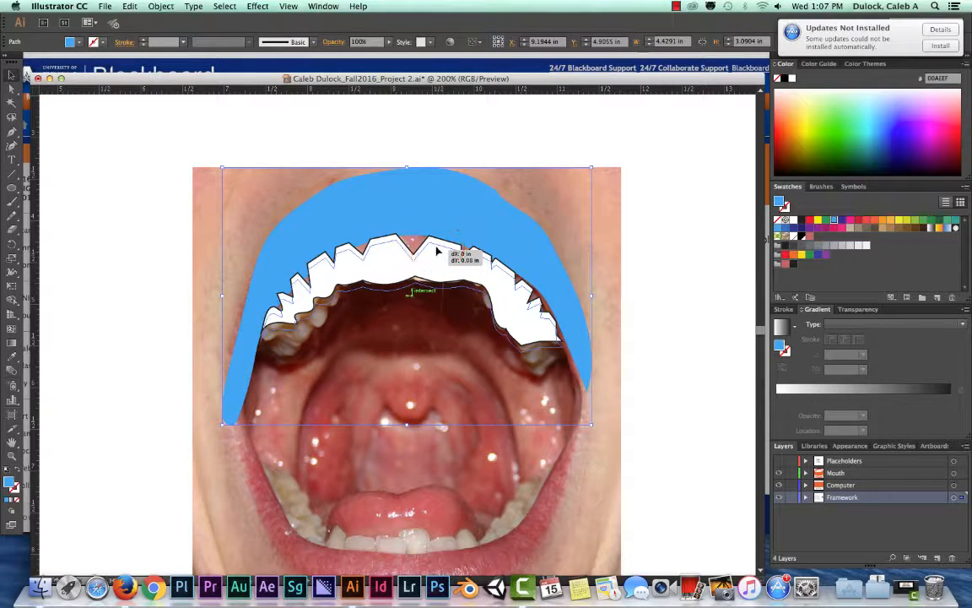
click(444, 202)
click(486, 206)
drag(487, 207, 484, 220)
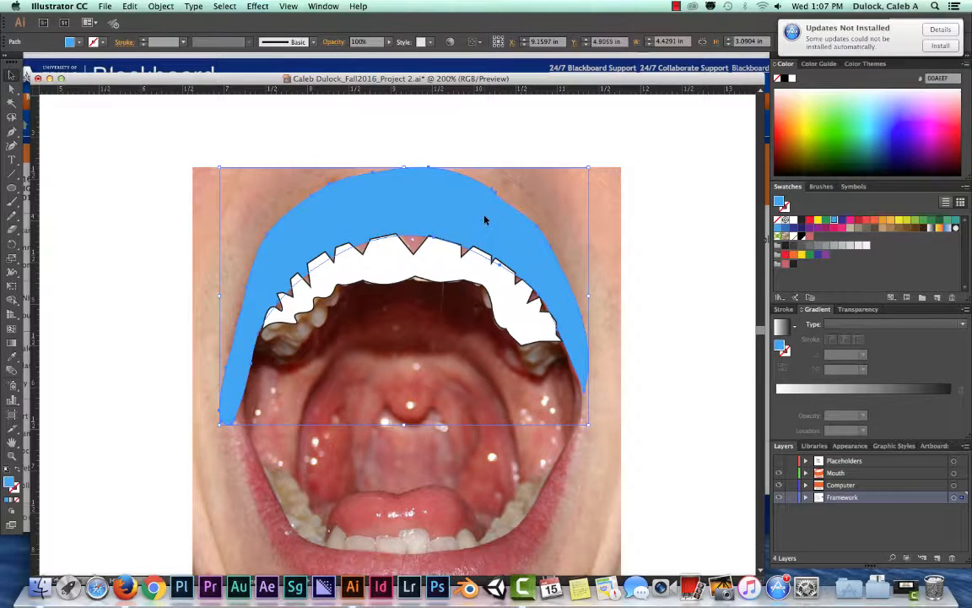
click(434, 255)
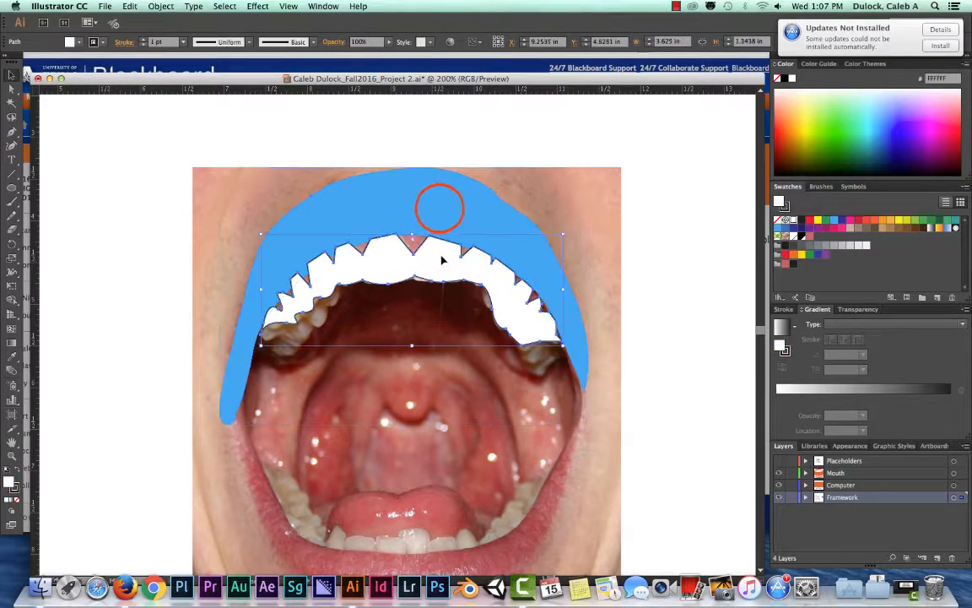
click(571, 212)
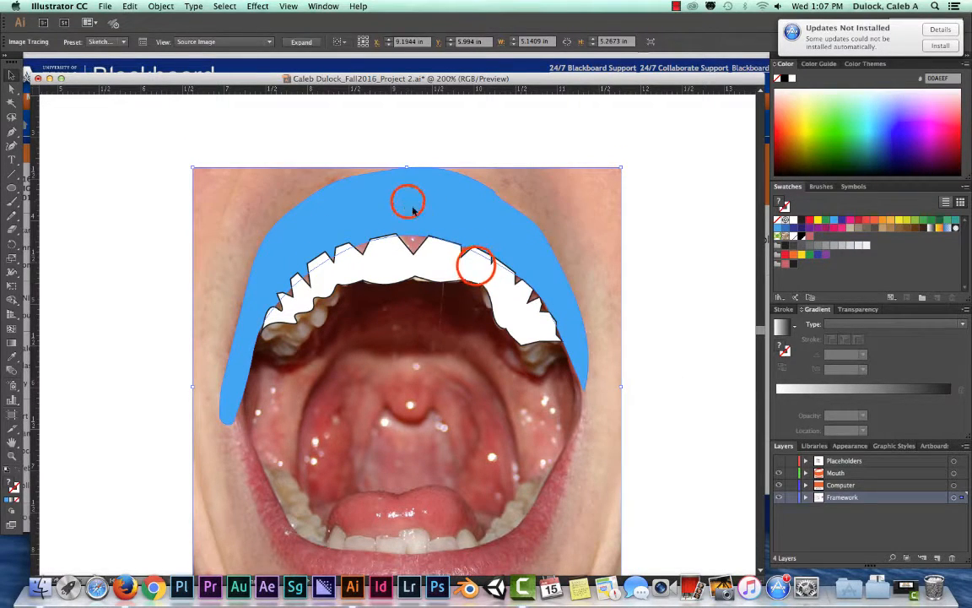
click(478, 264)
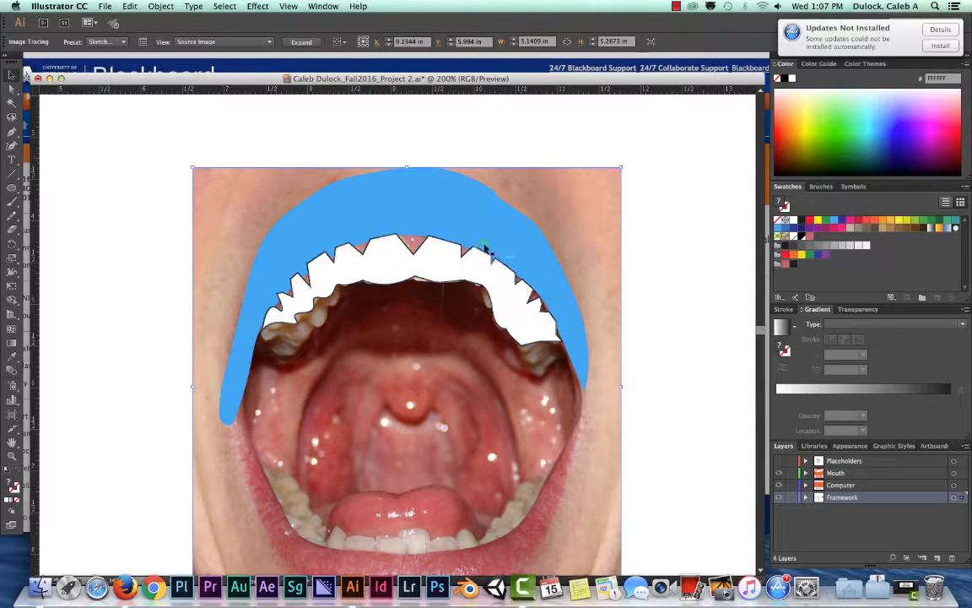
click(491, 249)
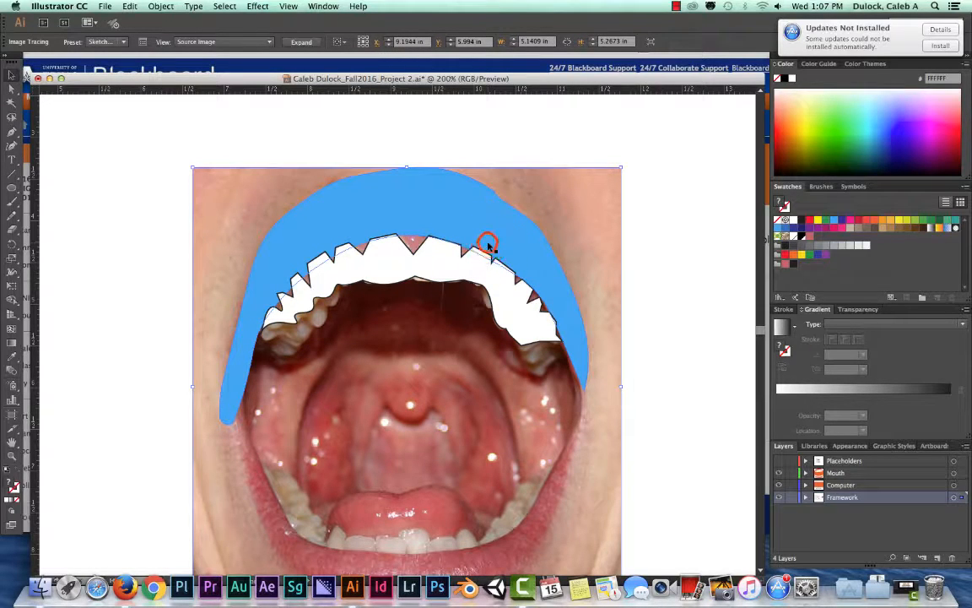
Step: Move the teeth and lip paths together from the Framework layer into the Mouth layer and expand the Mouth layer's contents
click(805, 497)
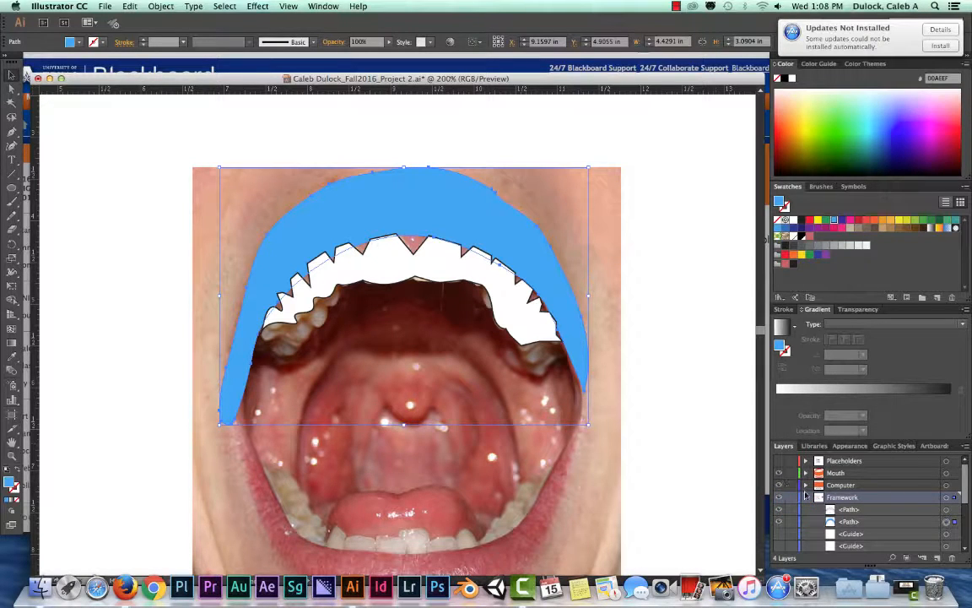
click(858, 510)
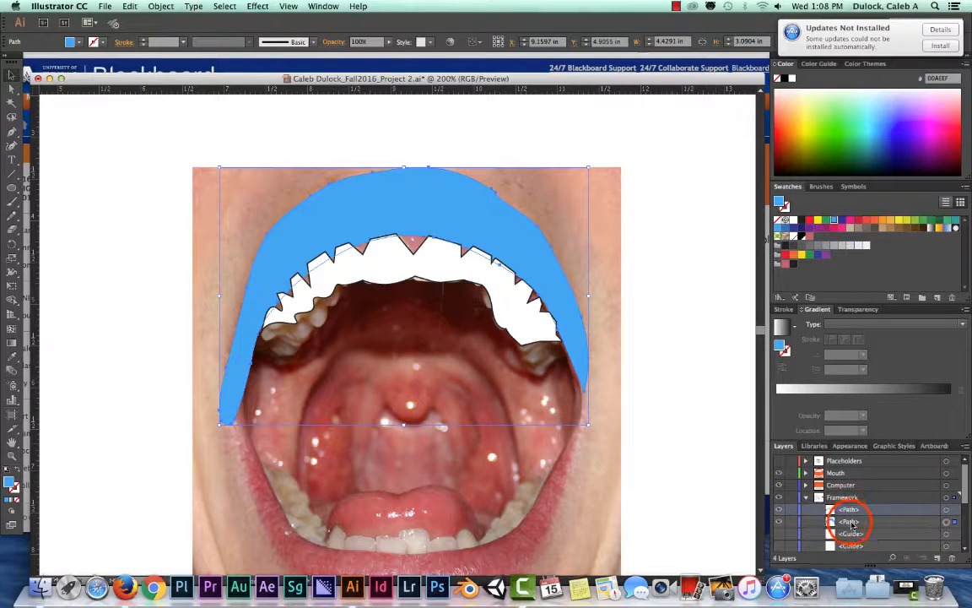
click(851, 511)
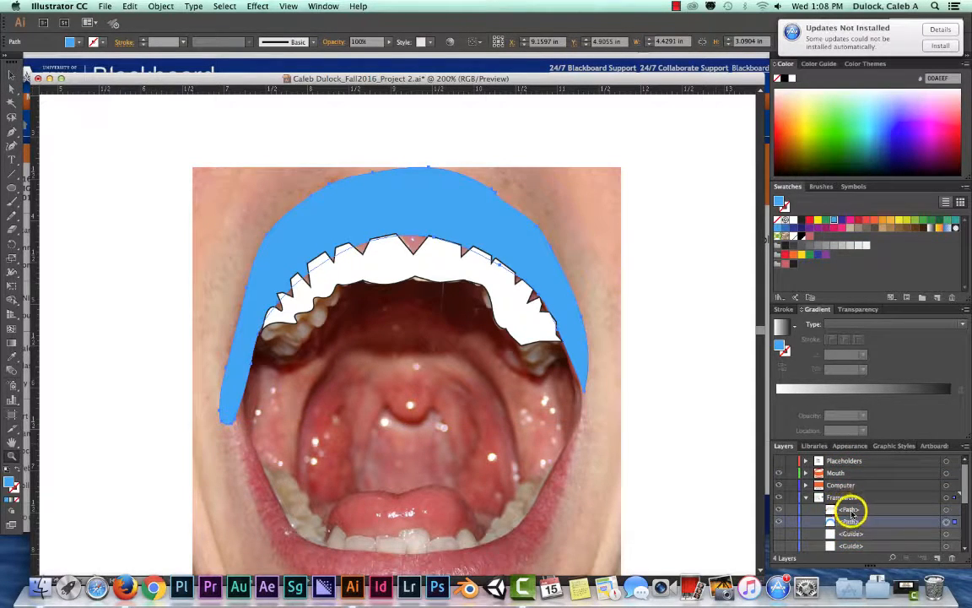
shift+click(852, 512)
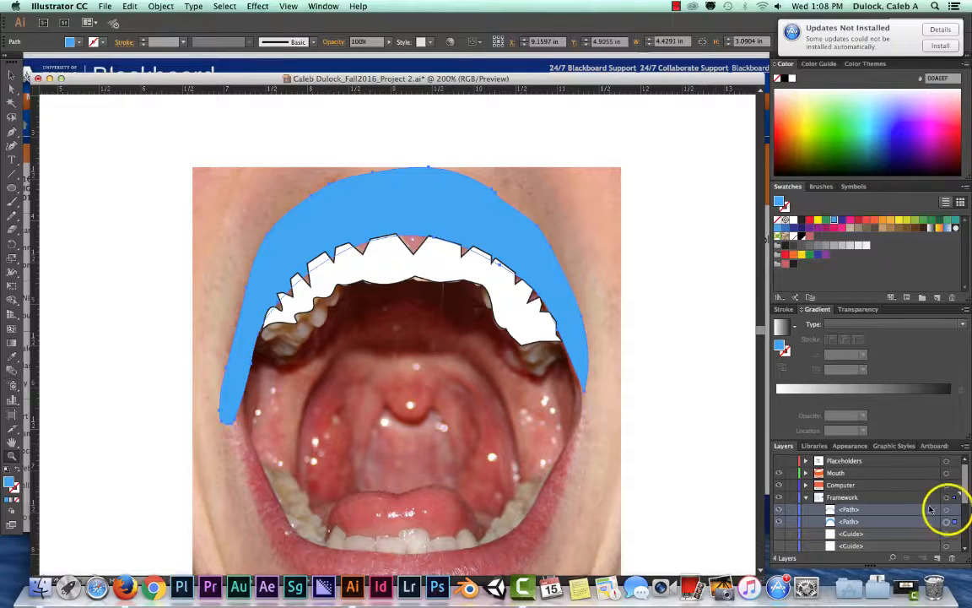
shift+click(847, 510)
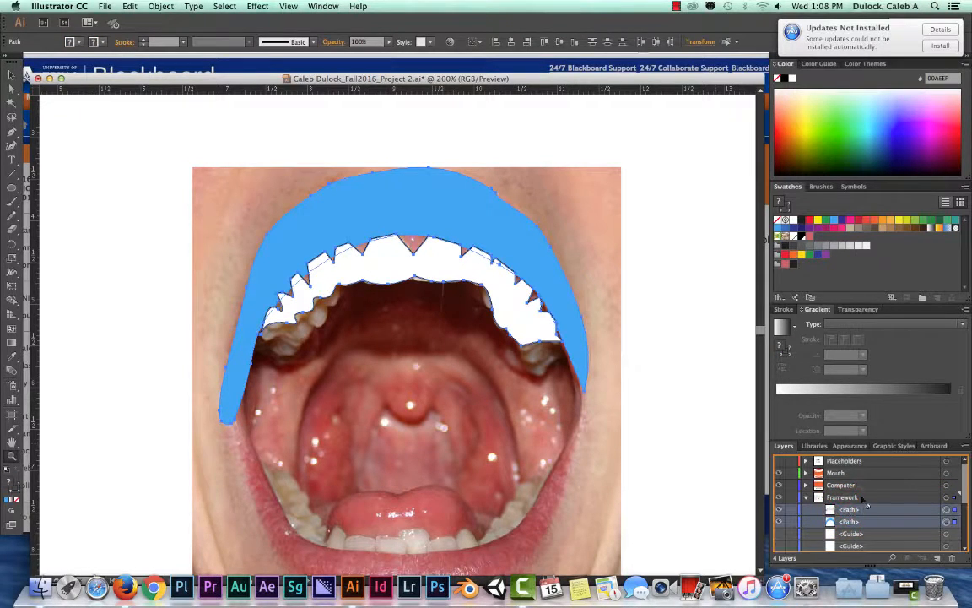
drag(847, 511, 801, 472)
click(805, 474)
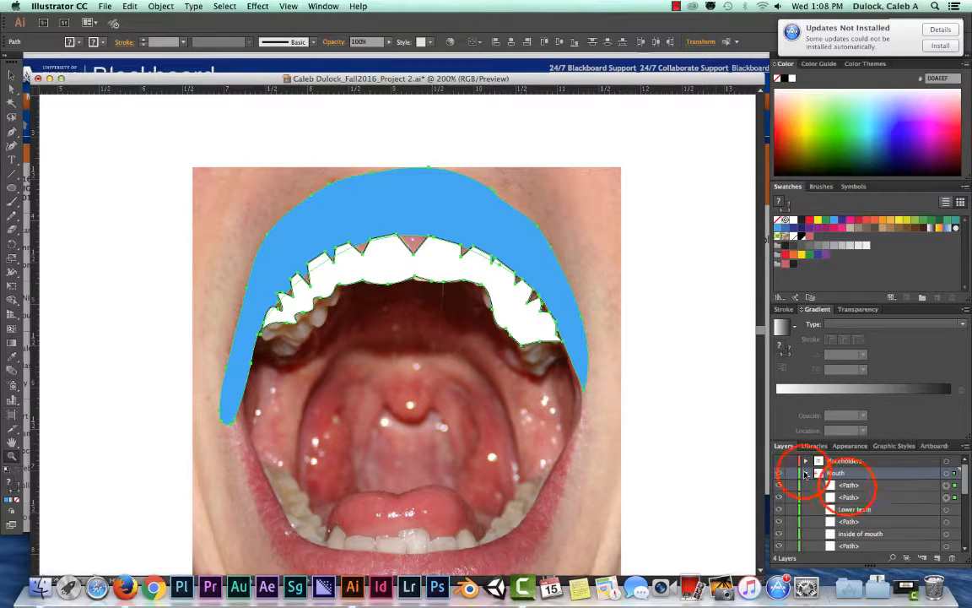
Step: Move the blue lip path above the white teeth path in the Mouth layer's stacking order and deselect it
click(849, 497)
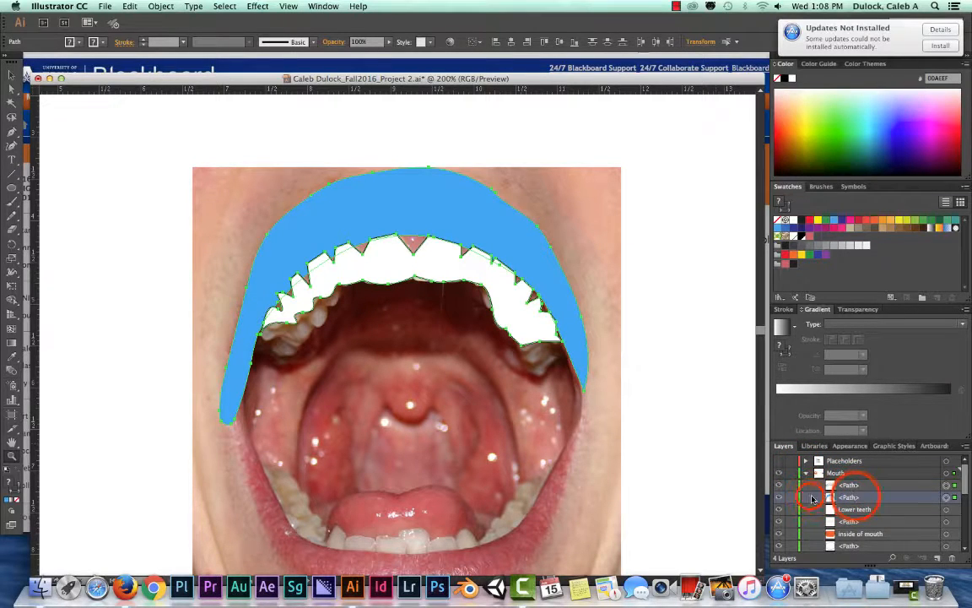
click(859, 509)
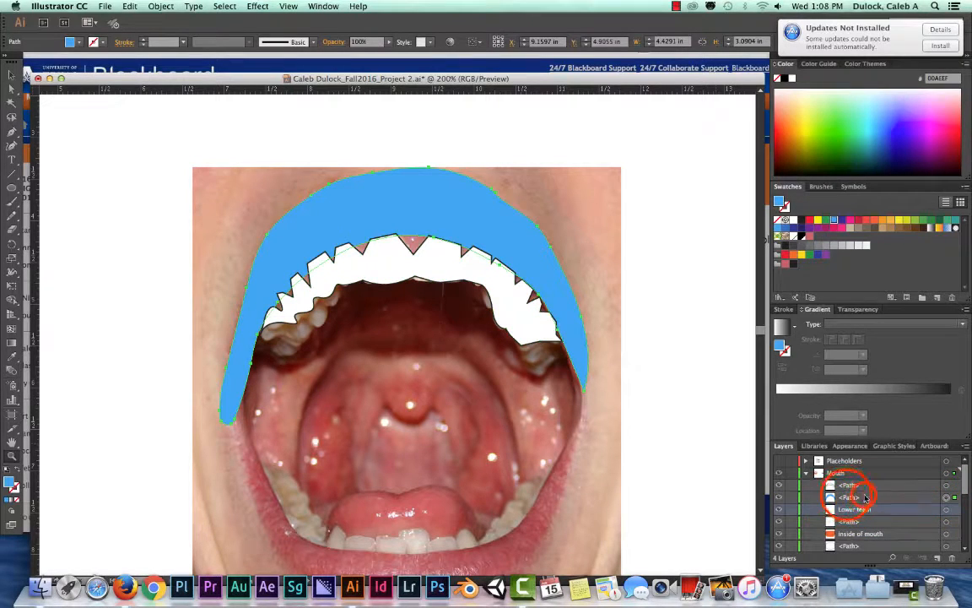
click(849, 485)
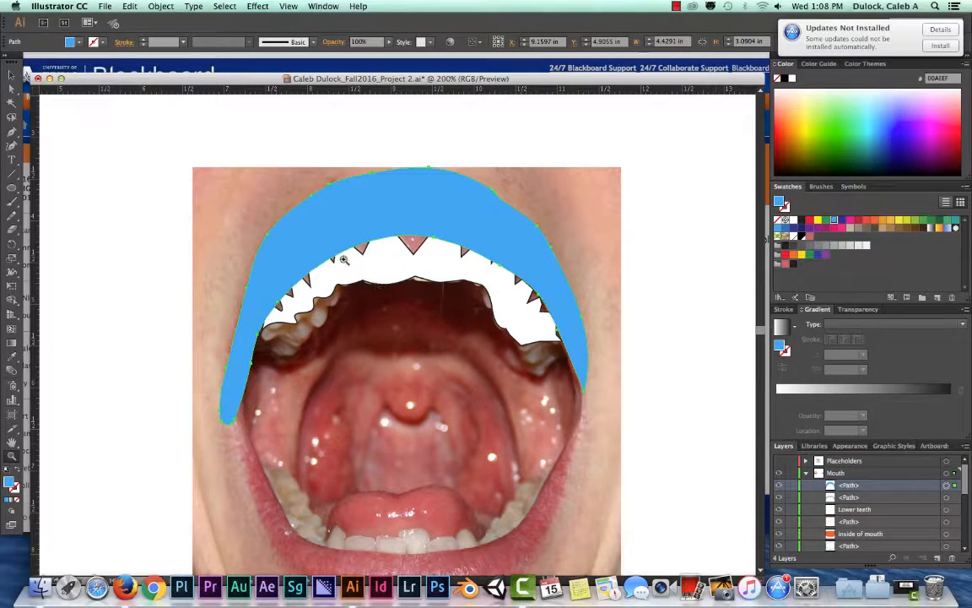
click(125, 239)
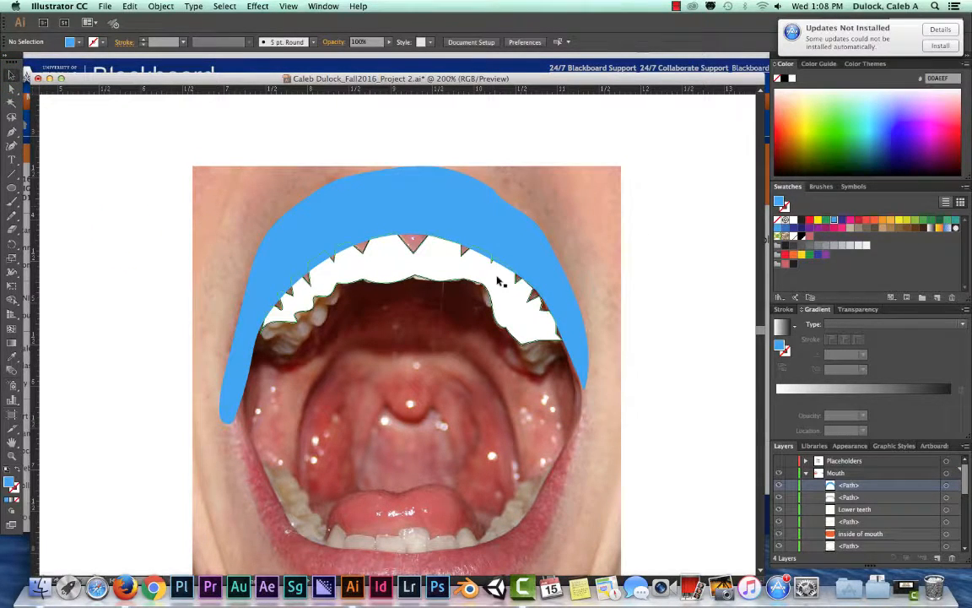
key(super+minus)
key(super+minus)
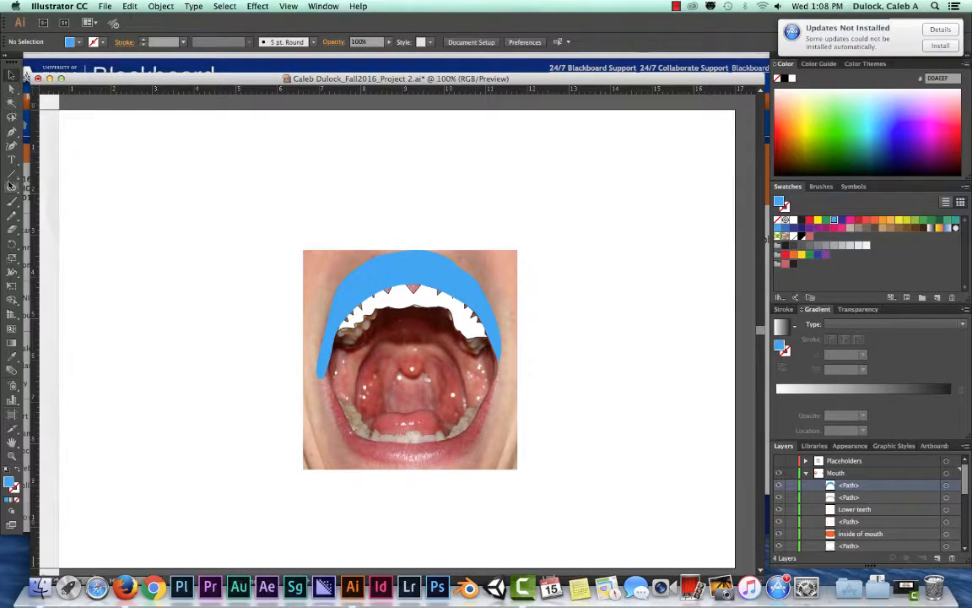
Step: Start a Pen path in the Mouth layer, tracing the lower mouth opening from its left side along the lower lip to the lower right
click(11, 133)
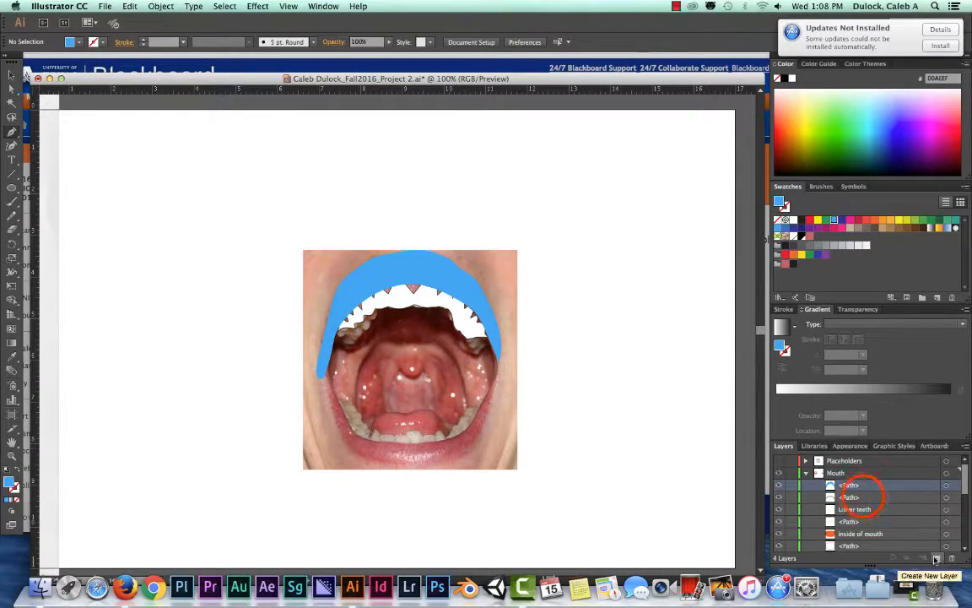
click(864, 497)
click(861, 487)
click(856, 475)
click(861, 487)
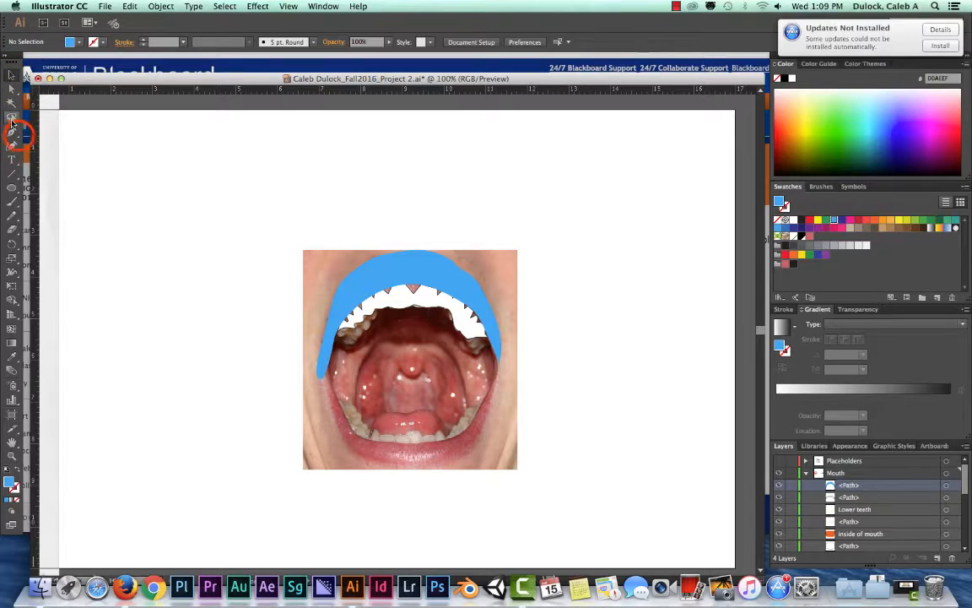
click(321, 390)
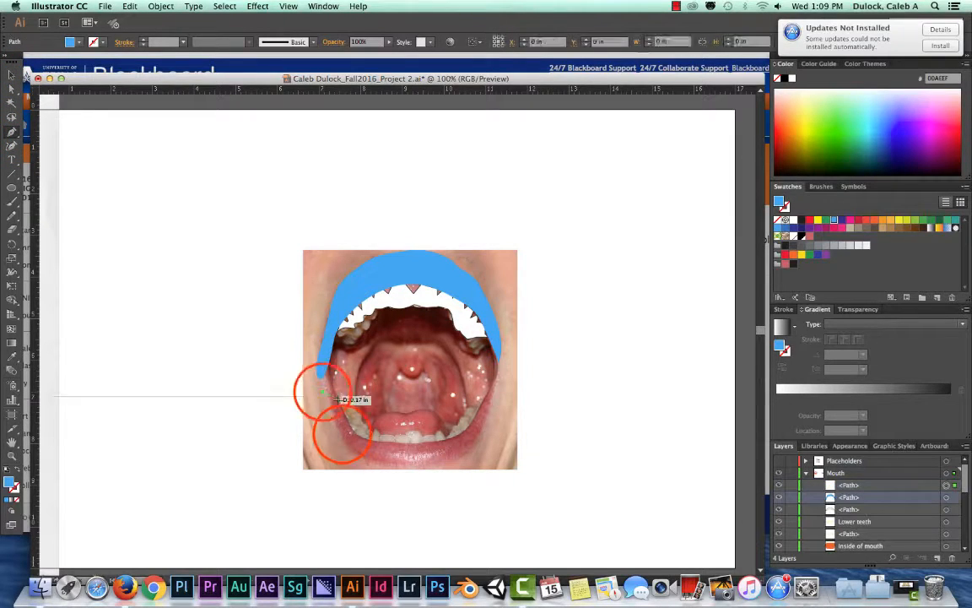
click(342, 434)
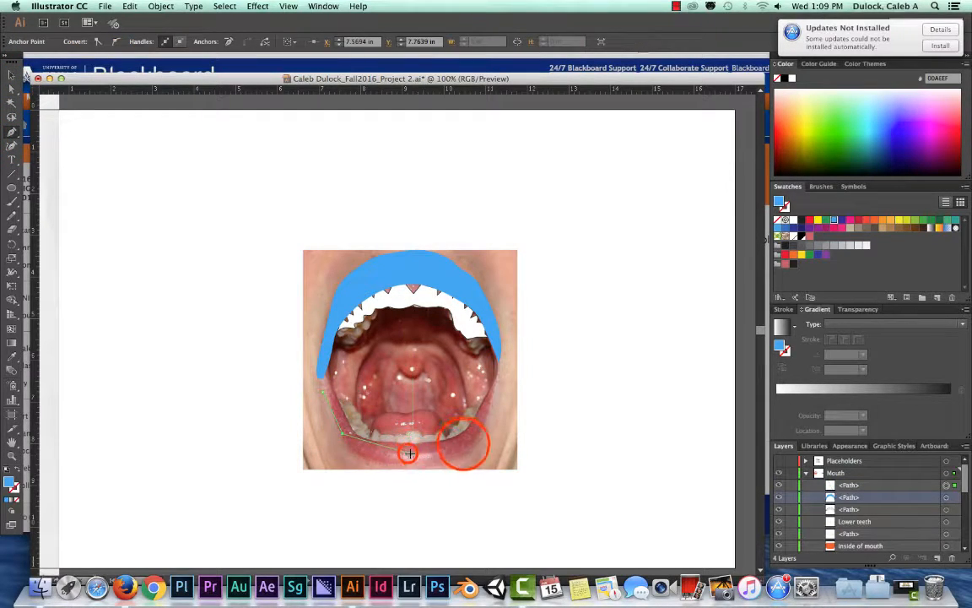
drag(464, 444, 476, 424)
click(480, 417)
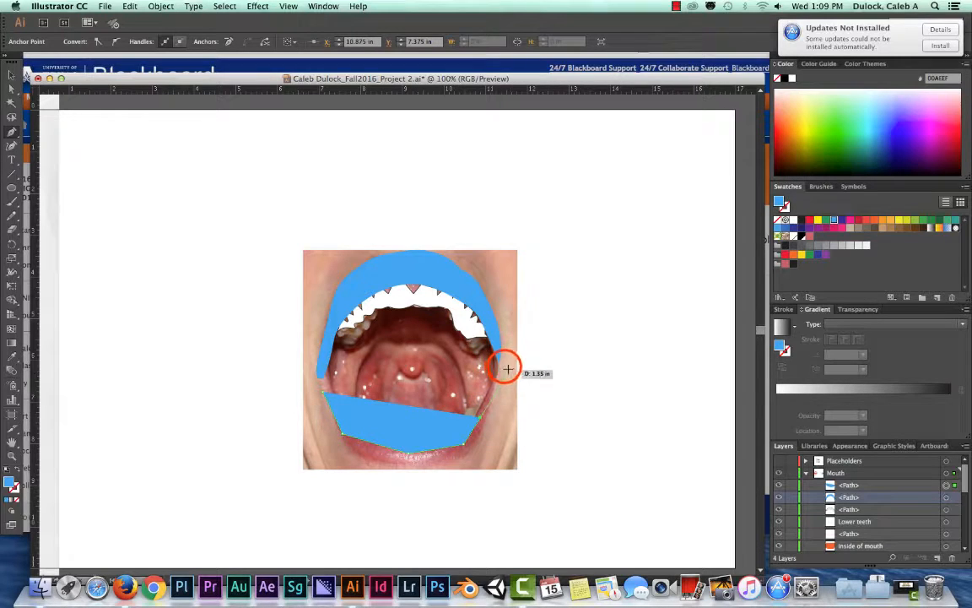
Step: Continue the mouth-opening path up the right side, across the upper lip and down the left side, closing it at its start
click(503, 366)
click(478, 309)
click(418, 275)
click(371, 282)
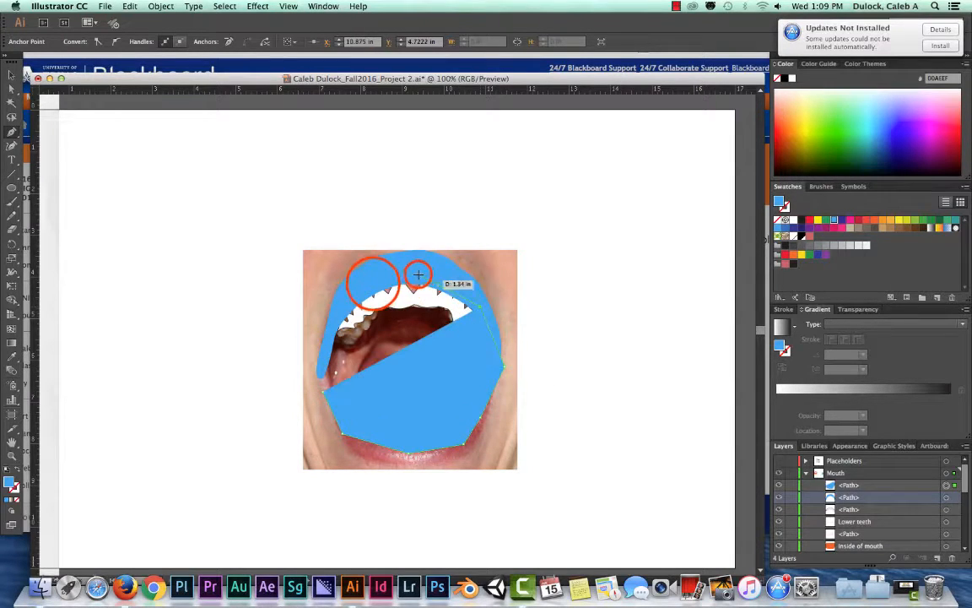
click(345, 297)
click(329, 327)
click(322, 373)
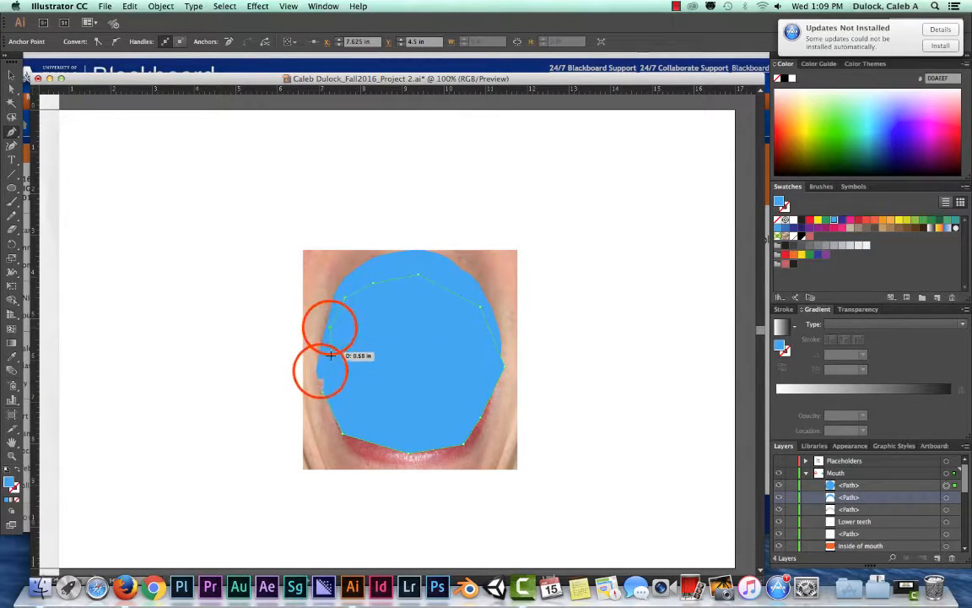
click(323, 390)
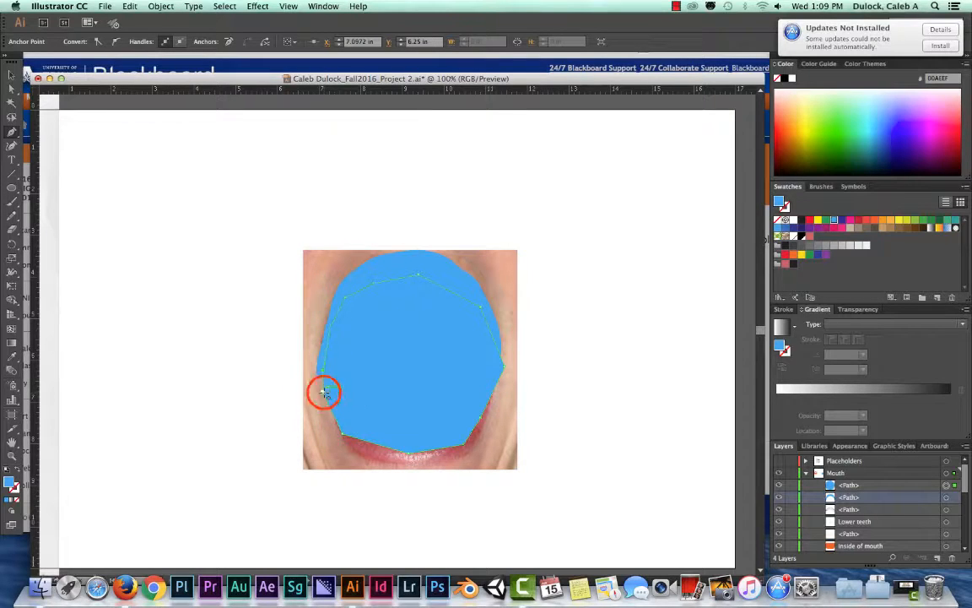
Step: Select the closed mouth-opening shape and fill it with black
click(350, 357)
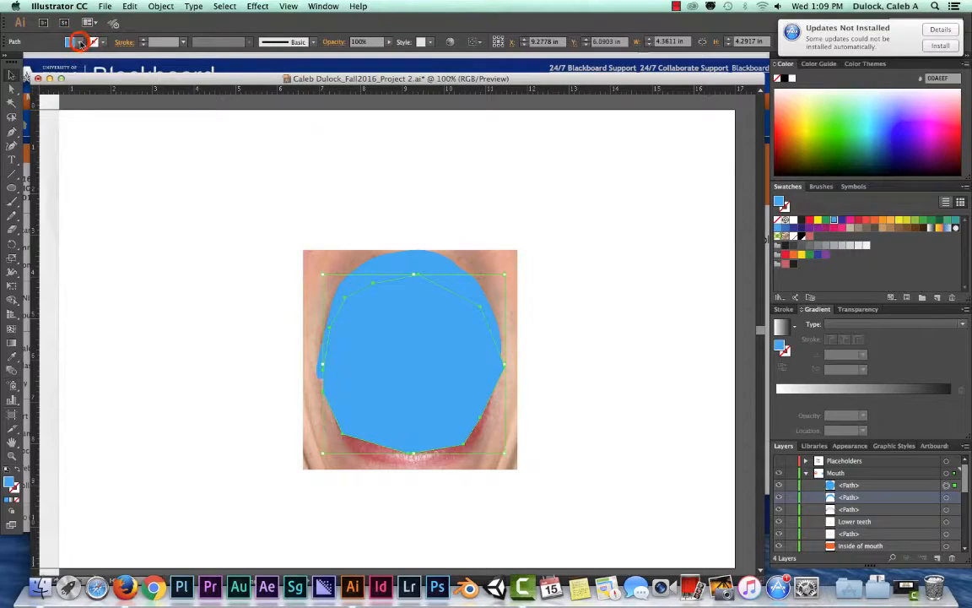
click(78, 42)
click(32, 63)
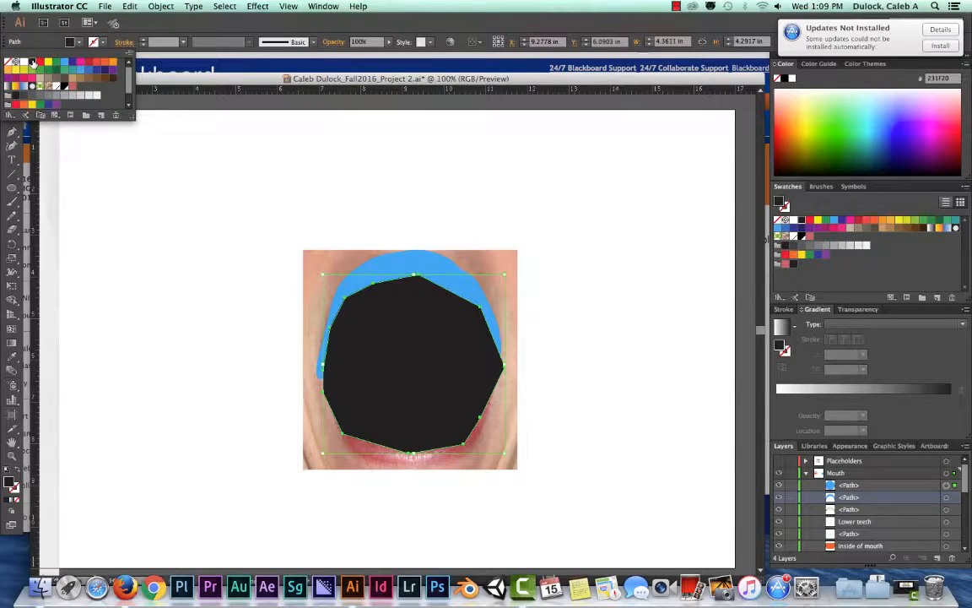
click(185, 32)
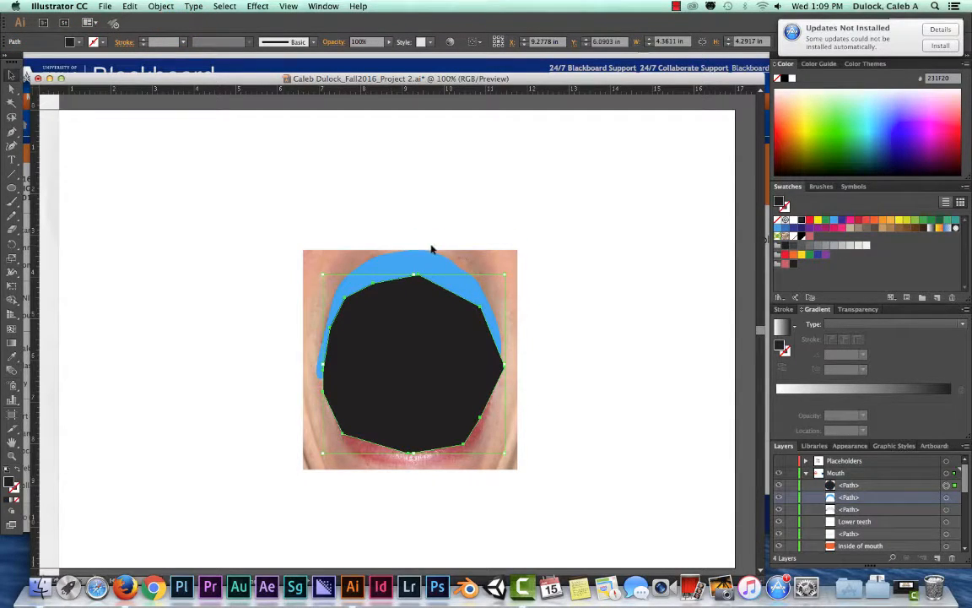
Step: Move the black mouth-opening path below the lip and teeth paths in the Mouth layer and deselect it
click(850, 487)
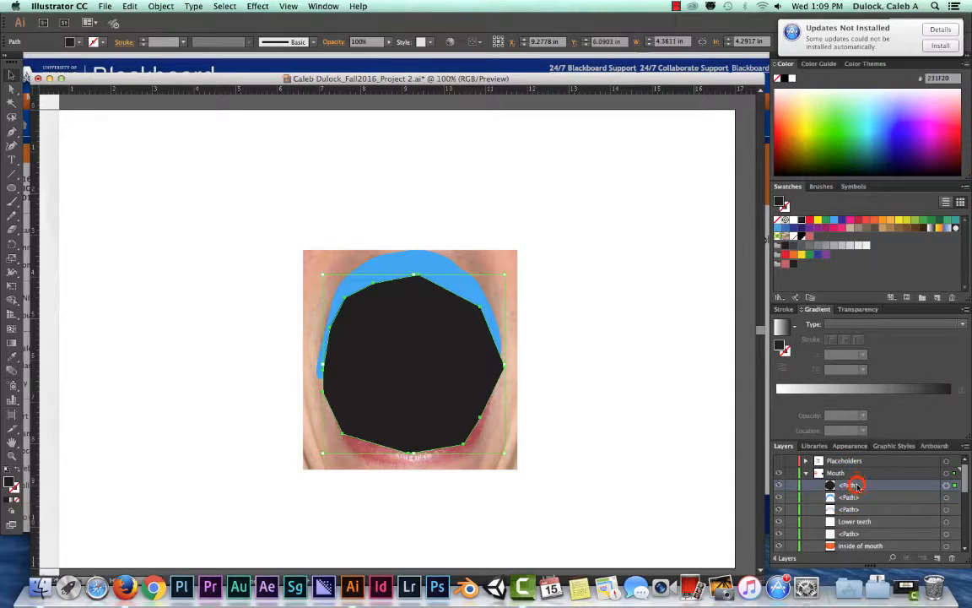
drag(857, 486, 857, 511)
click(248, 187)
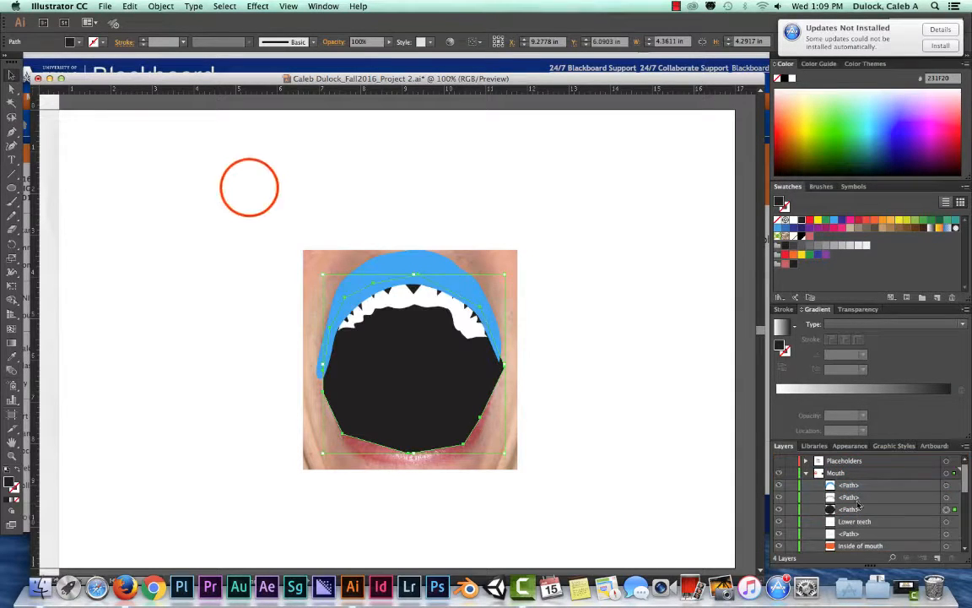
click(444, 282)
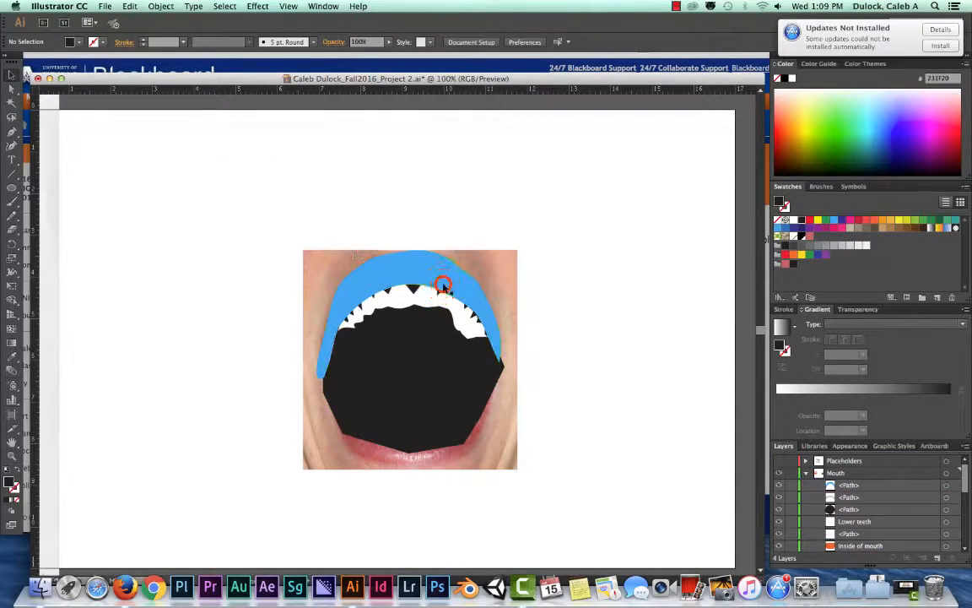
Step: Hide the black mouth-opening, white teeth and blue lip paths in the Mouth layer to uncover the photo
click(862, 511)
click(778, 509)
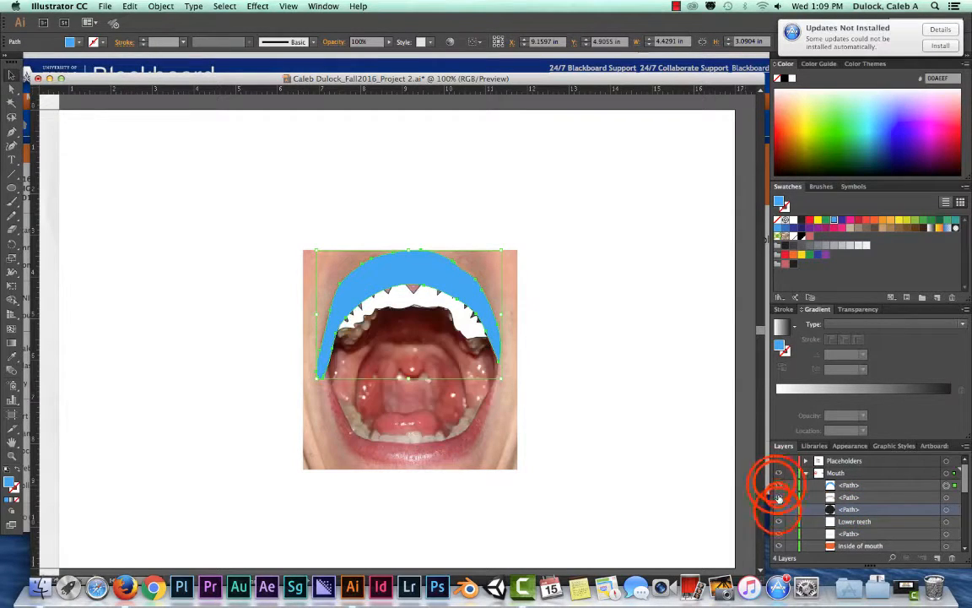
click(778, 497)
click(778, 485)
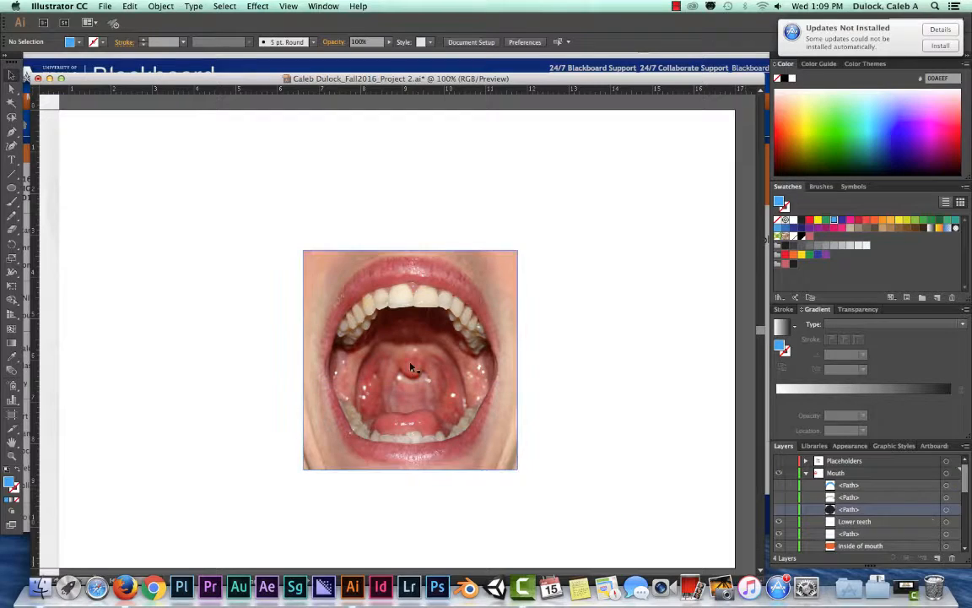
Step: Trace the outer edge of the photo's lower lip with the Pen tool, from the left mouth corner to the right mouth corner
click(11, 131)
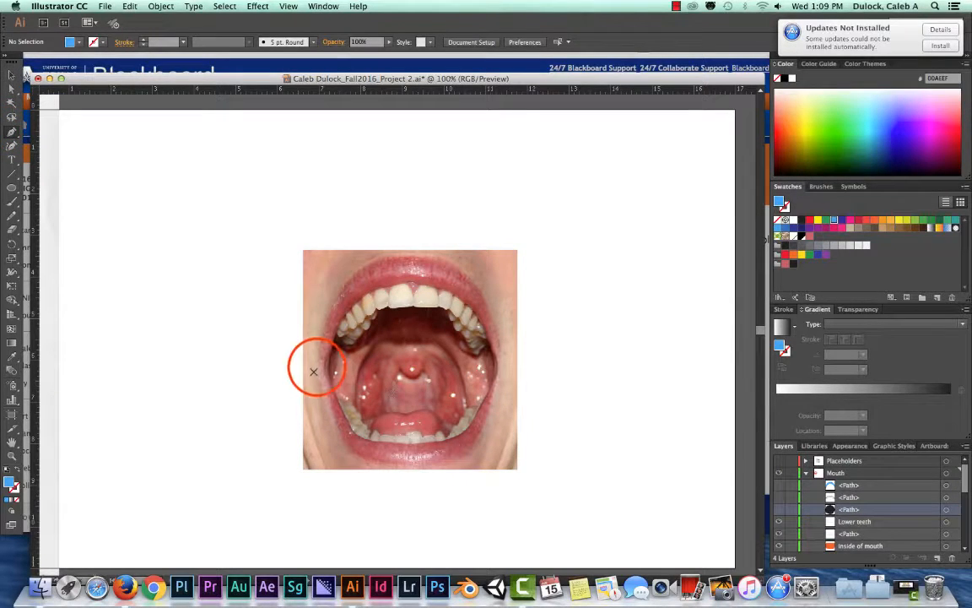
click(313, 372)
click(340, 441)
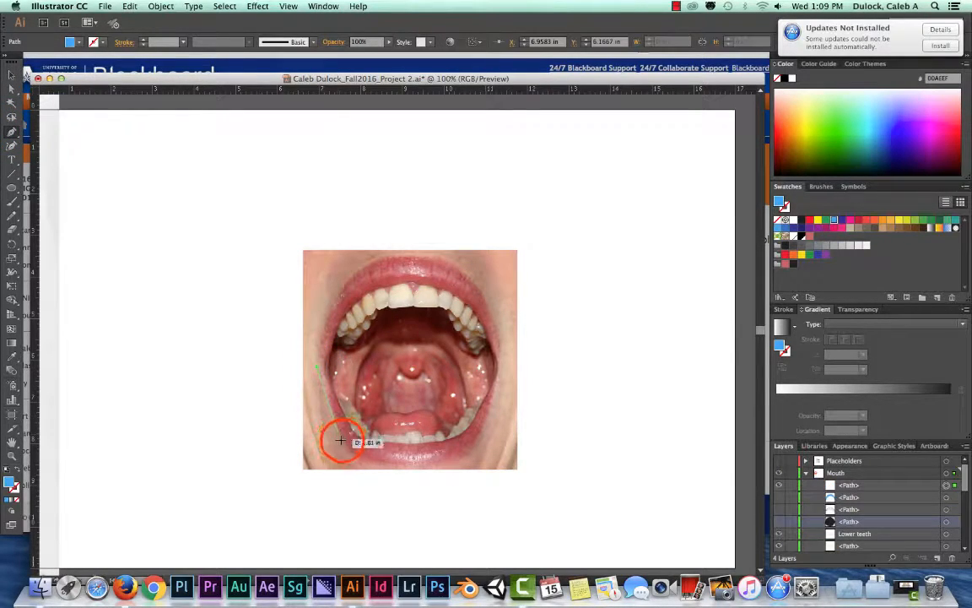
click(410, 467)
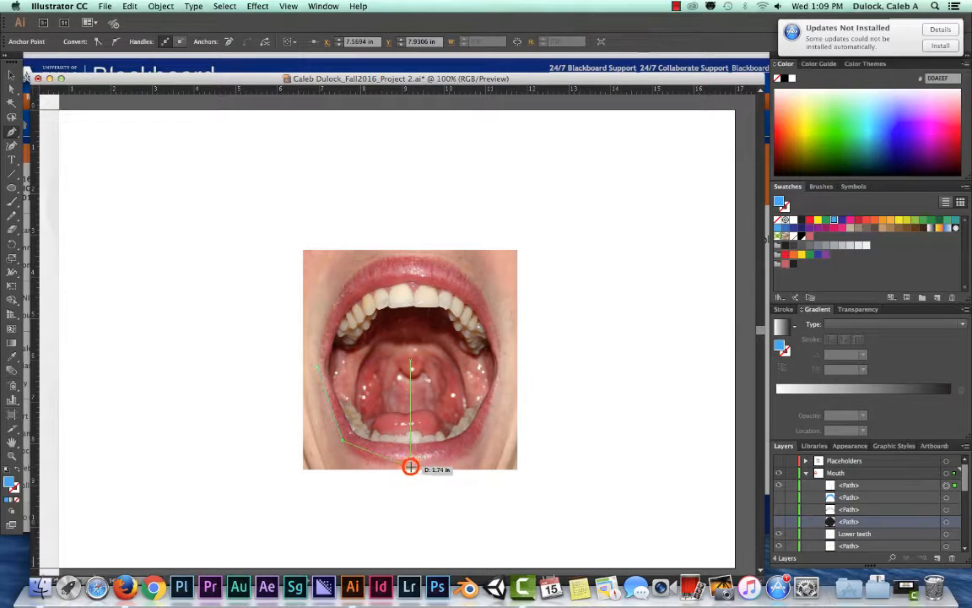
click(482, 432)
click(501, 365)
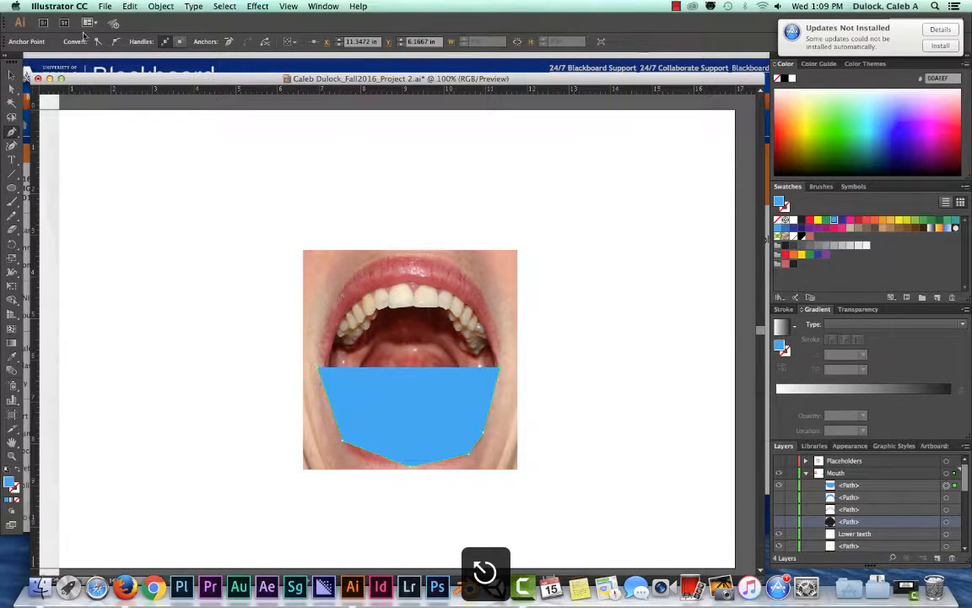
Step: Select the lower lip path and give it no fill and a black stroke
click(11, 75)
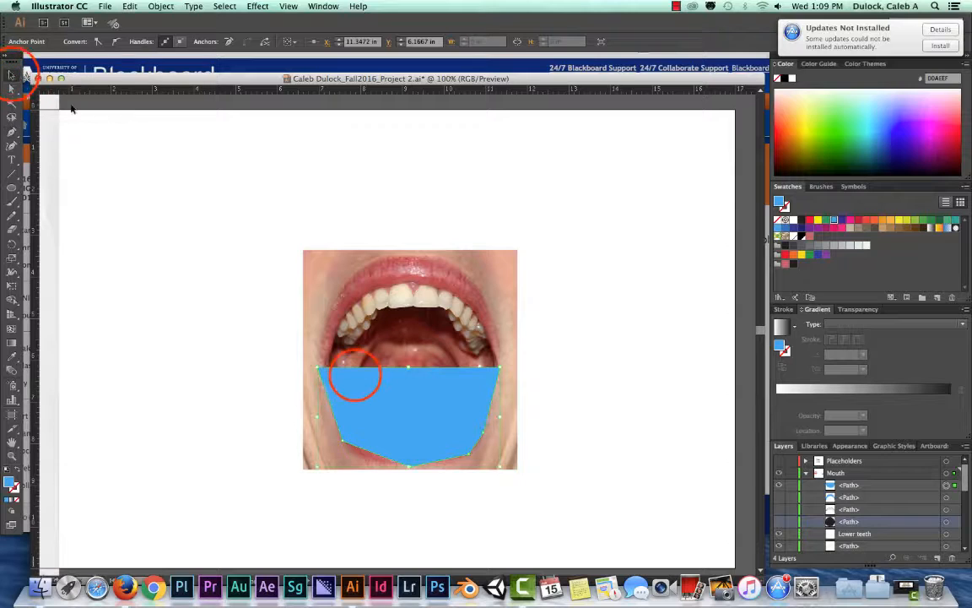
click(354, 375)
click(80, 42)
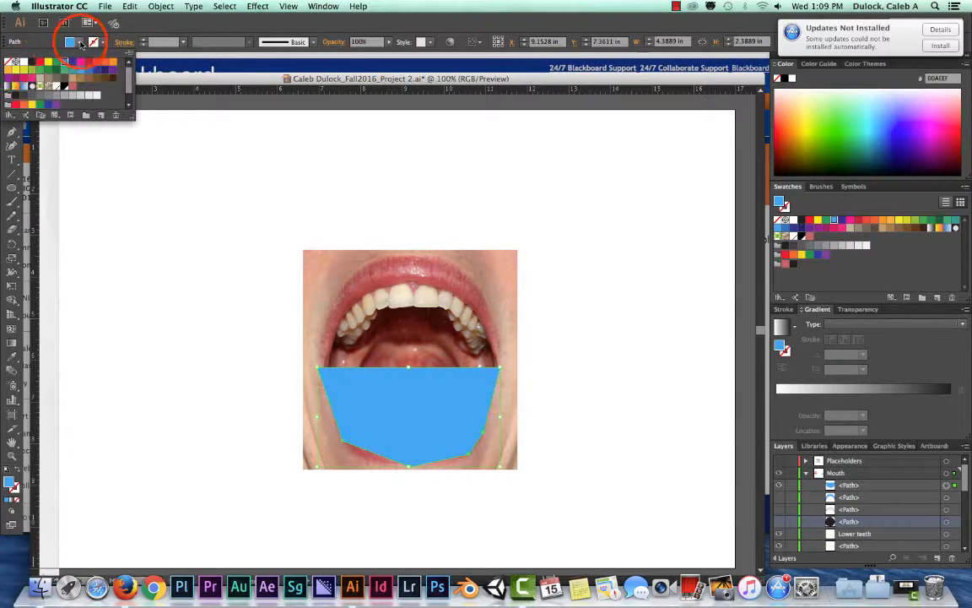
click(7, 62)
click(104, 42)
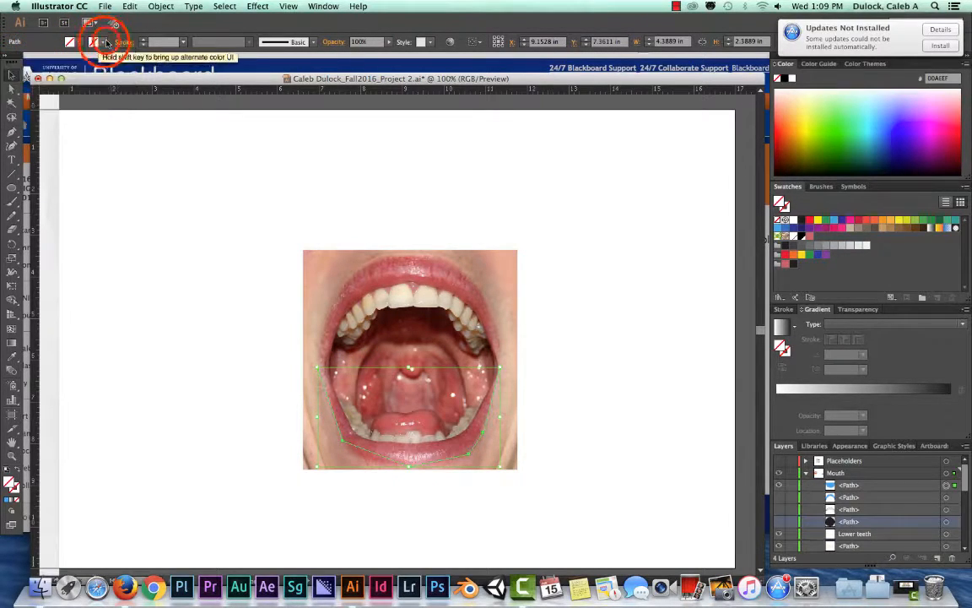
click(32, 62)
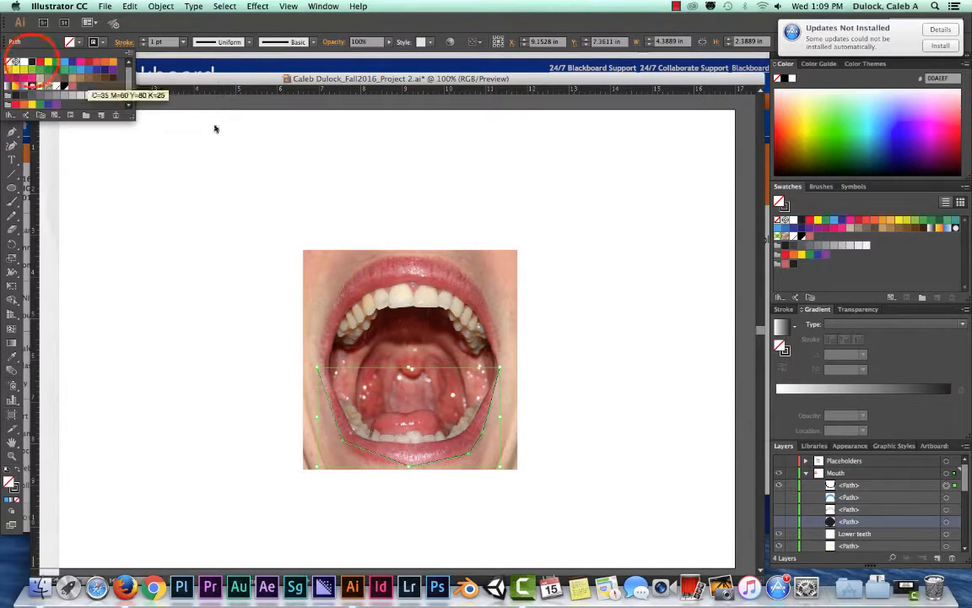
Step: Resume the lower lip path at the right mouth corner and trace the lip's inner edge back to the left corner, closing the path
click(12, 132)
click(499, 367)
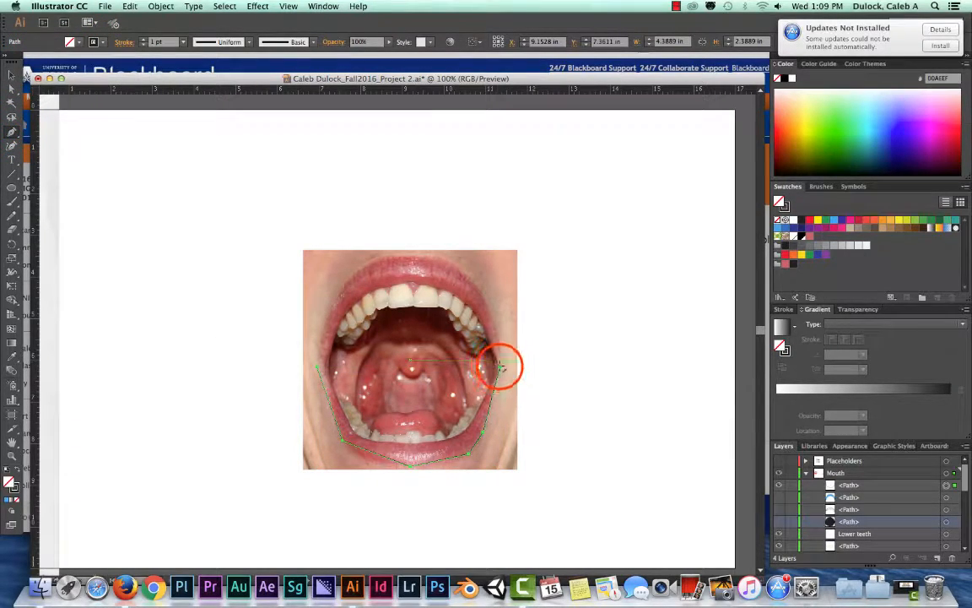
click(469, 426)
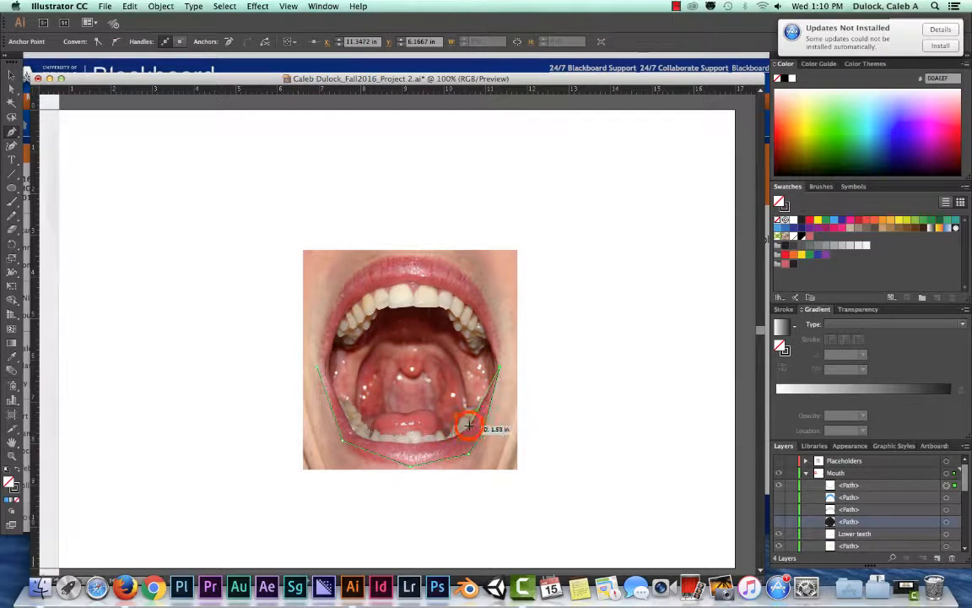
click(462, 427)
click(413, 440)
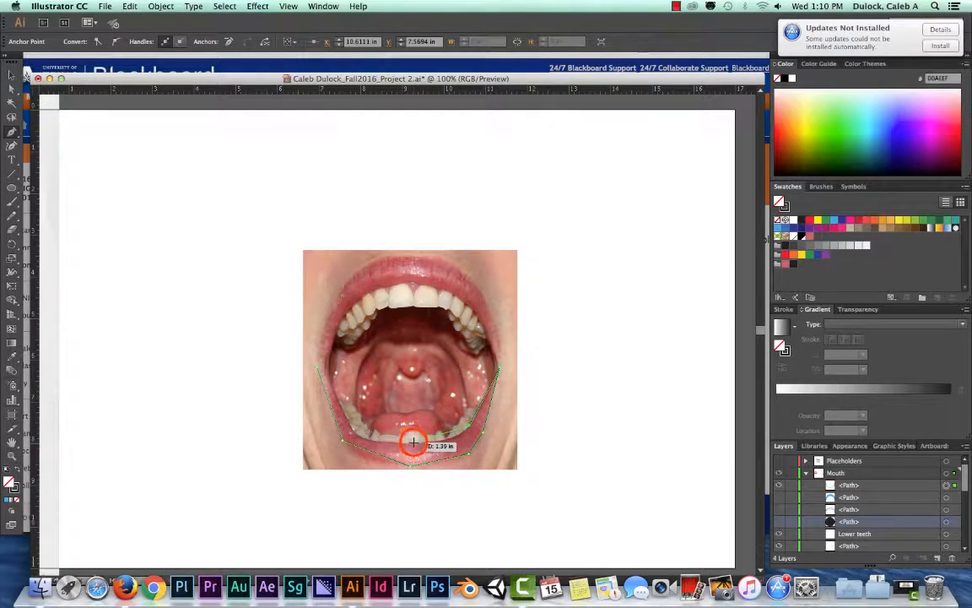
click(354, 429)
click(317, 369)
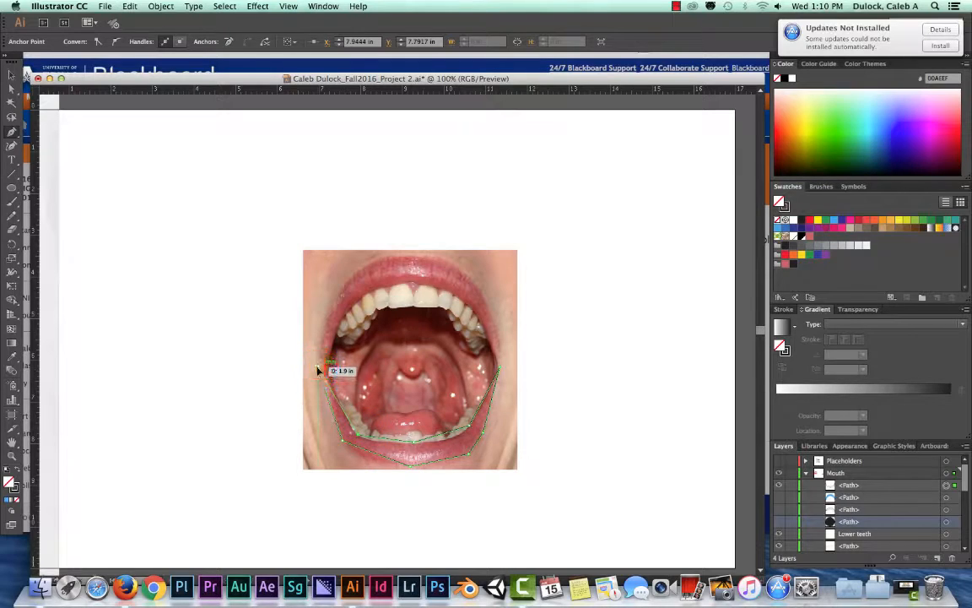
Step: Select the closed lower lip path and give it a blue fill and no stroke
click(14, 76)
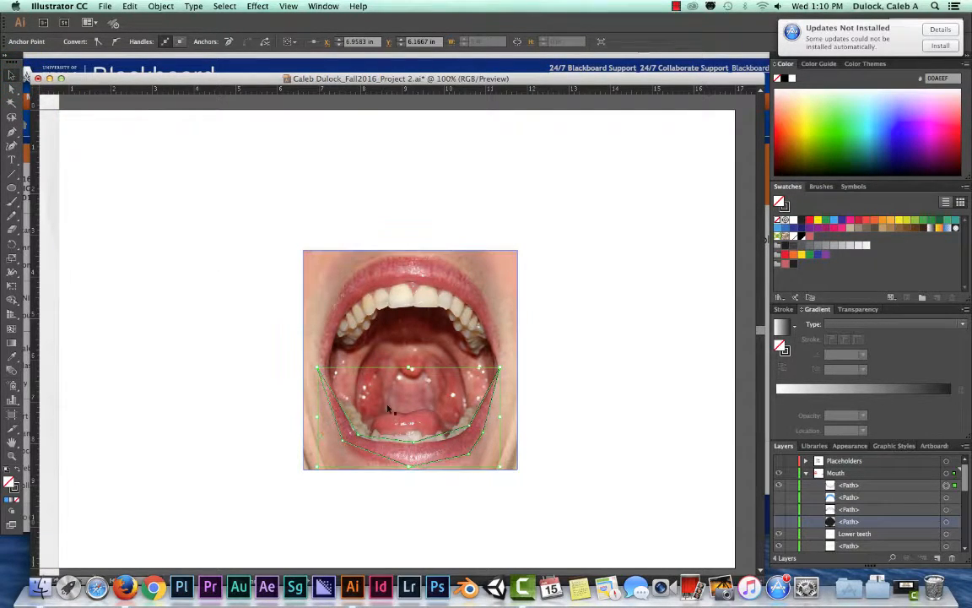
click(346, 418)
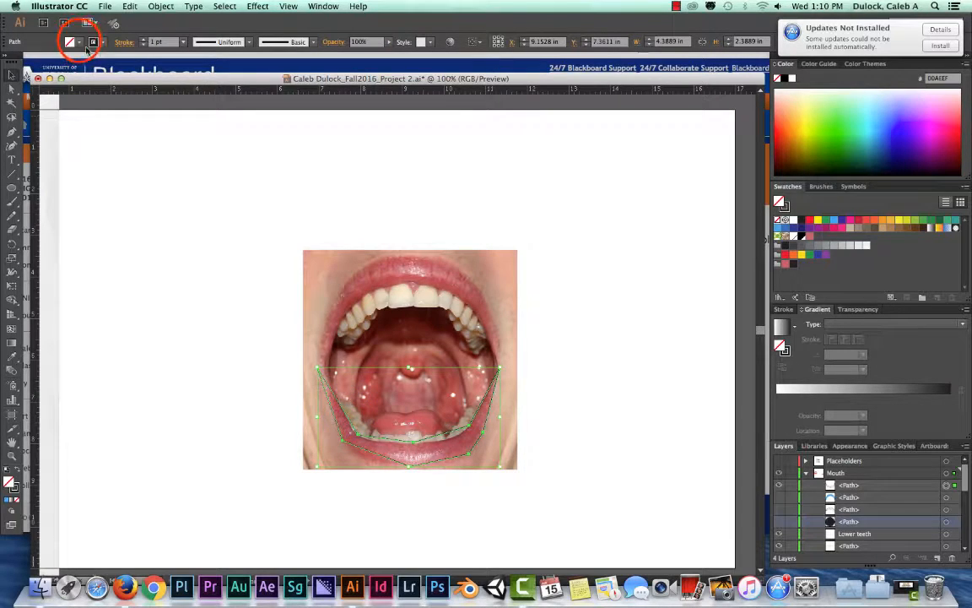
click(71, 42)
click(65, 63)
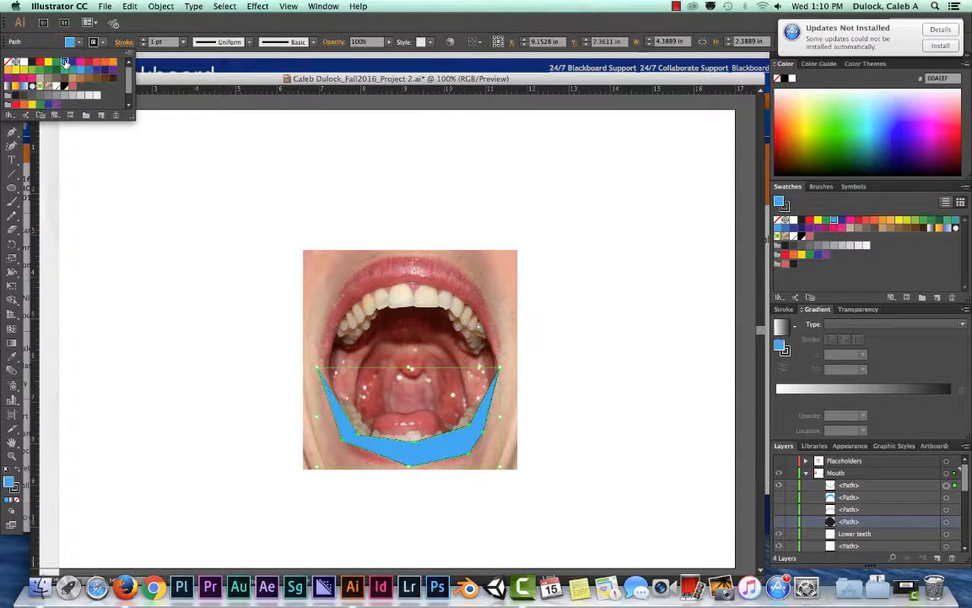
click(103, 43)
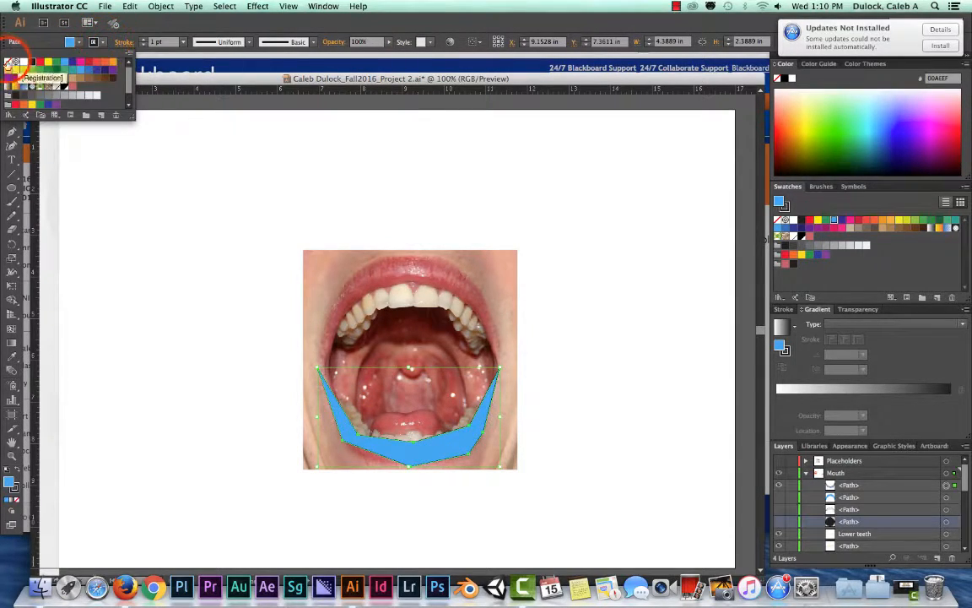
click(8, 63)
click(177, 180)
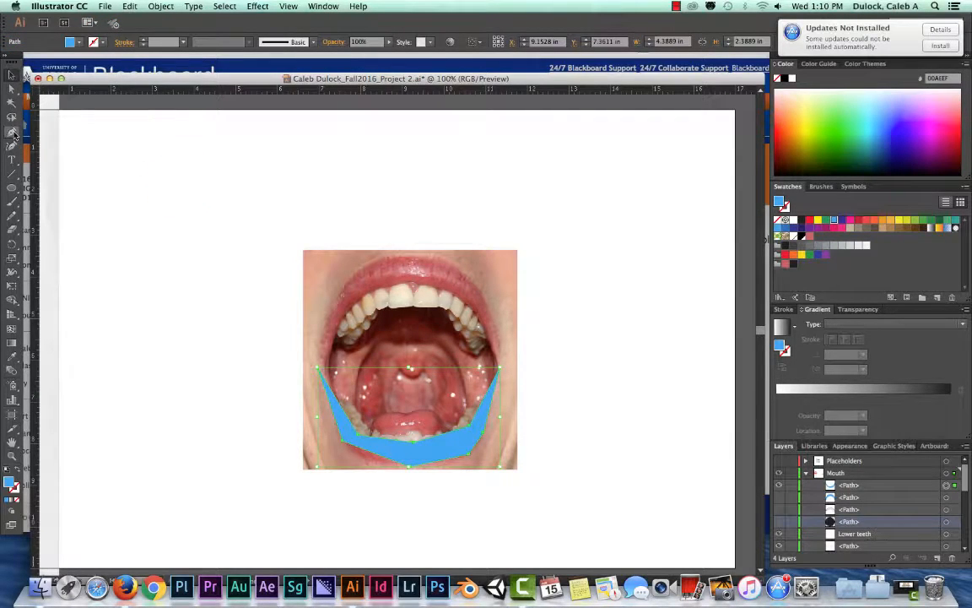
Step: Round the corner points along the inner edge of the blue lower lip with the Direct Selection tool
click(358, 432)
click(358, 433)
click(411, 441)
click(359, 435)
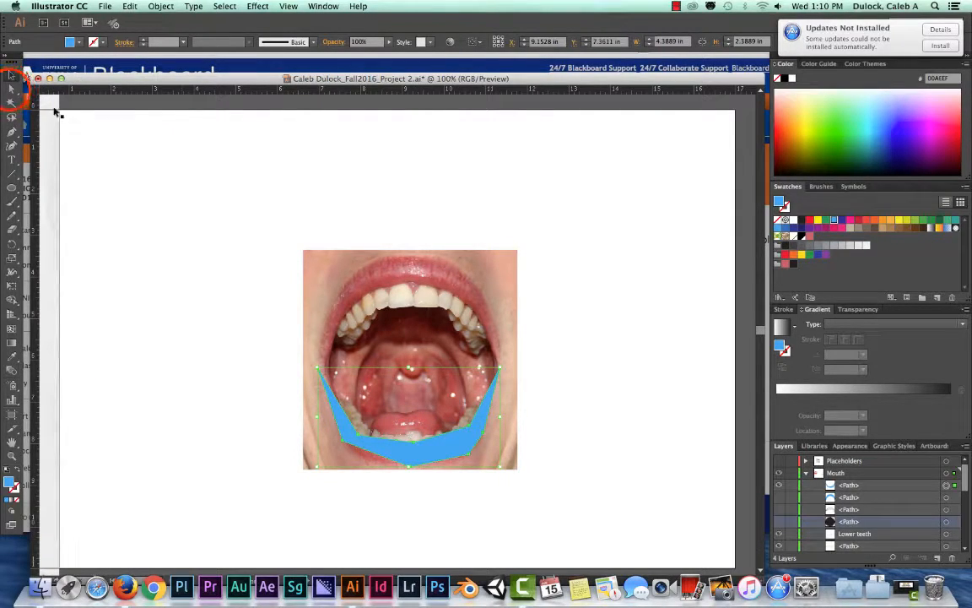
click(11, 89)
click(358, 434)
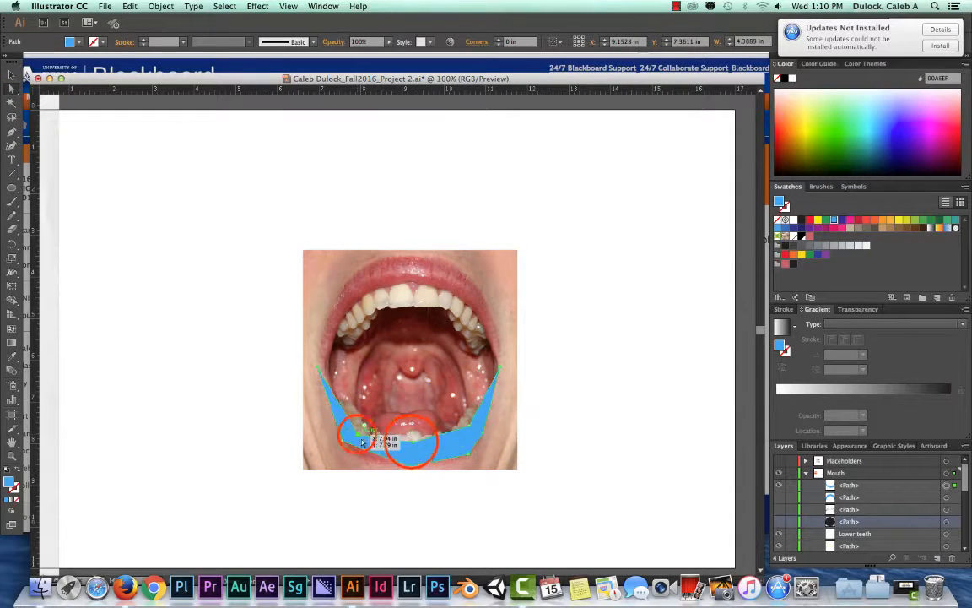
click(411, 431)
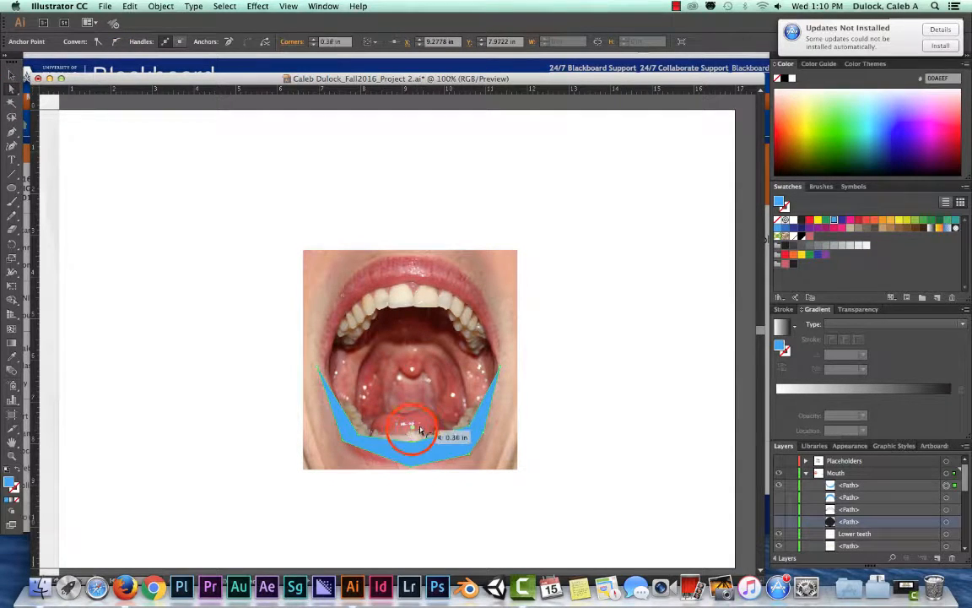
drag(419, 430, 425, 396)
click(461, 431)
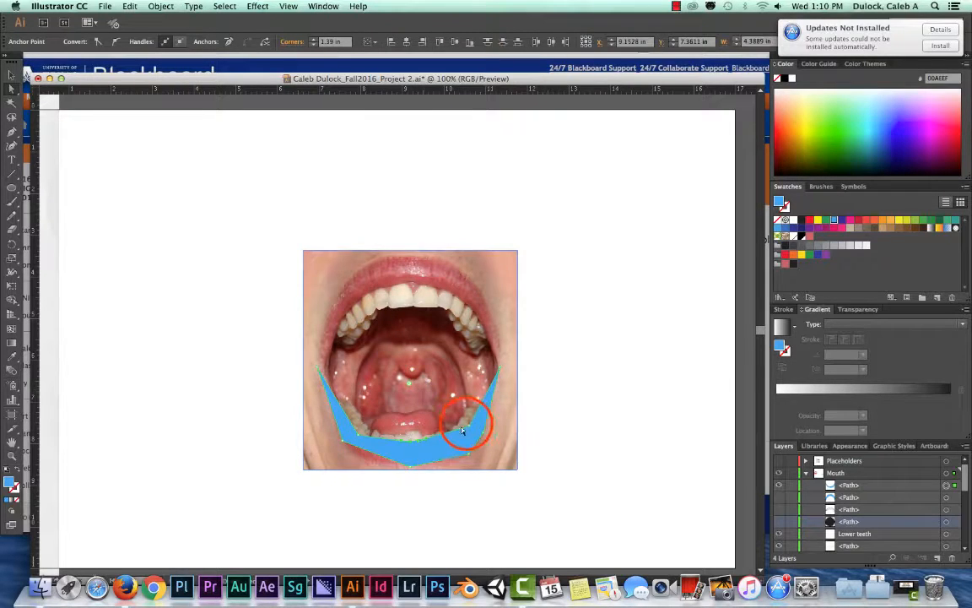
mouse_move(462, 432)
mouse_down()
mouse_move(455, 395)
mouse_move(467, 424)
mouse_up()
click(462, 421)
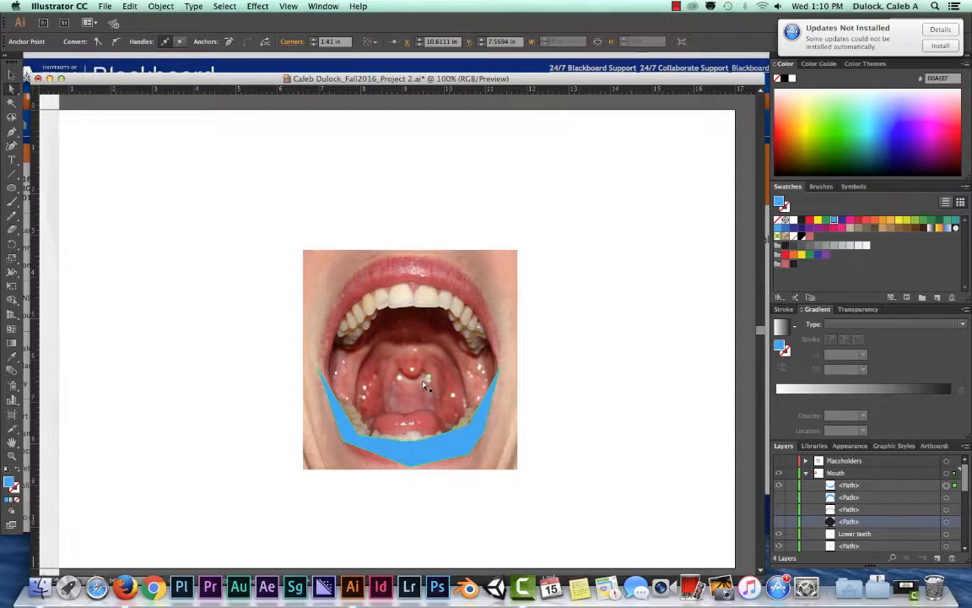
drag(373, 399, 365, 428)
Step: Round the bottom centre and side corner points along the lower lip's outer edge
click(410, 466)
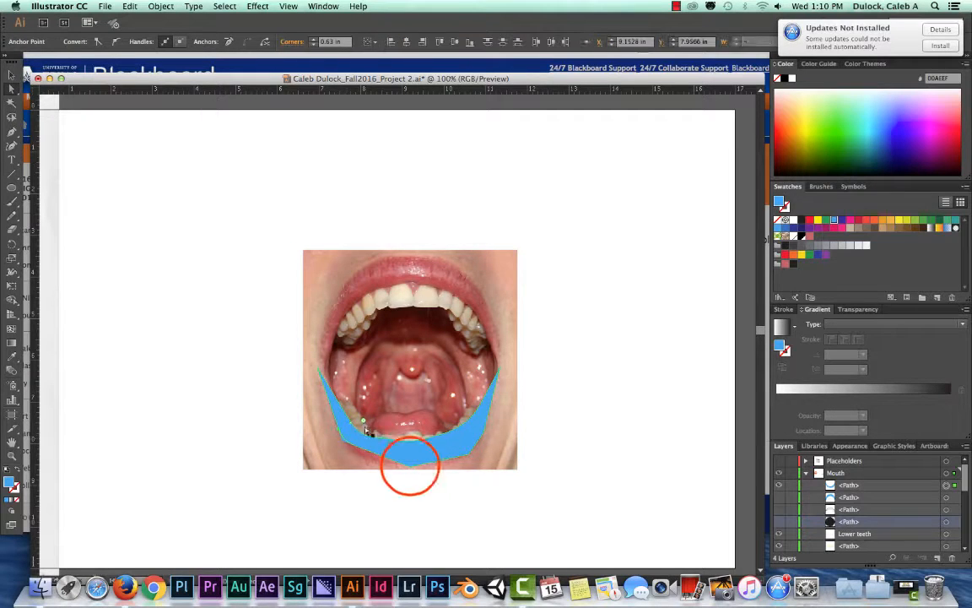
drag(411, 463, 411, 411)
click(466, 453)
click(467, 453)
click(462, 443)
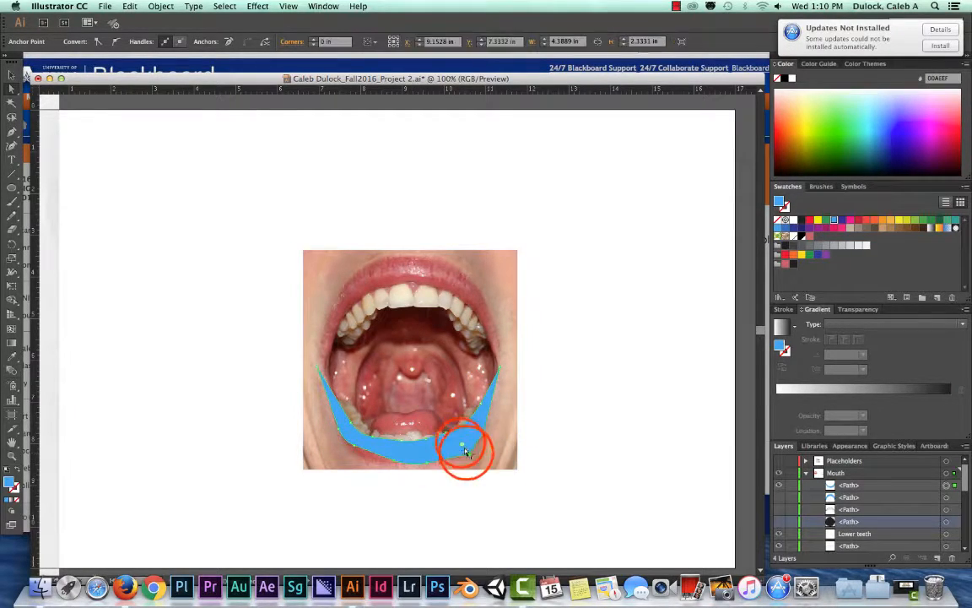
drag(467, 453, 475, 418)
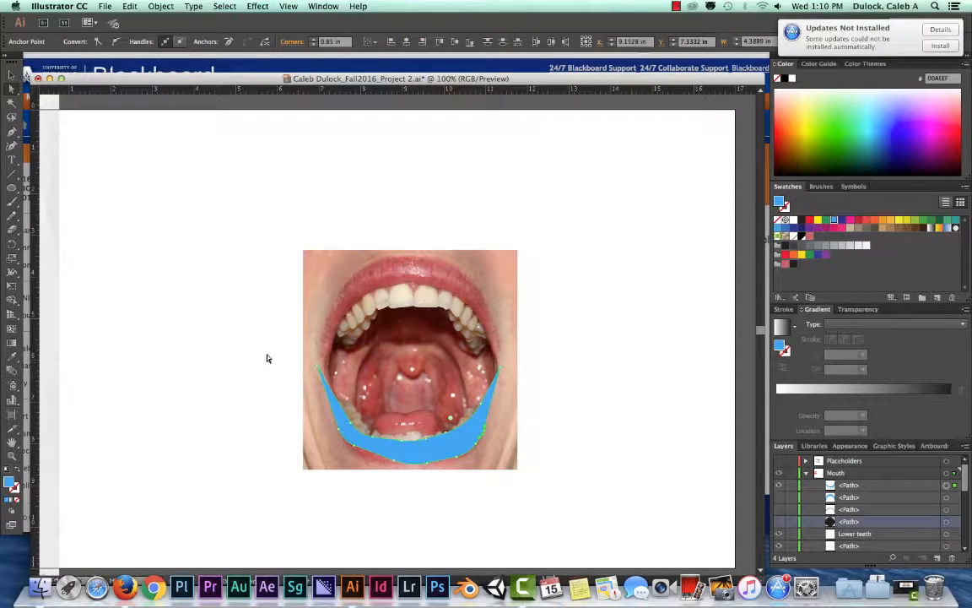
Step: Reposition anchor points on the lower lip's outer and inner edges and at its left corner to fit the photographed lip
drag(355, 447, 391, 463)
click(437, 467)
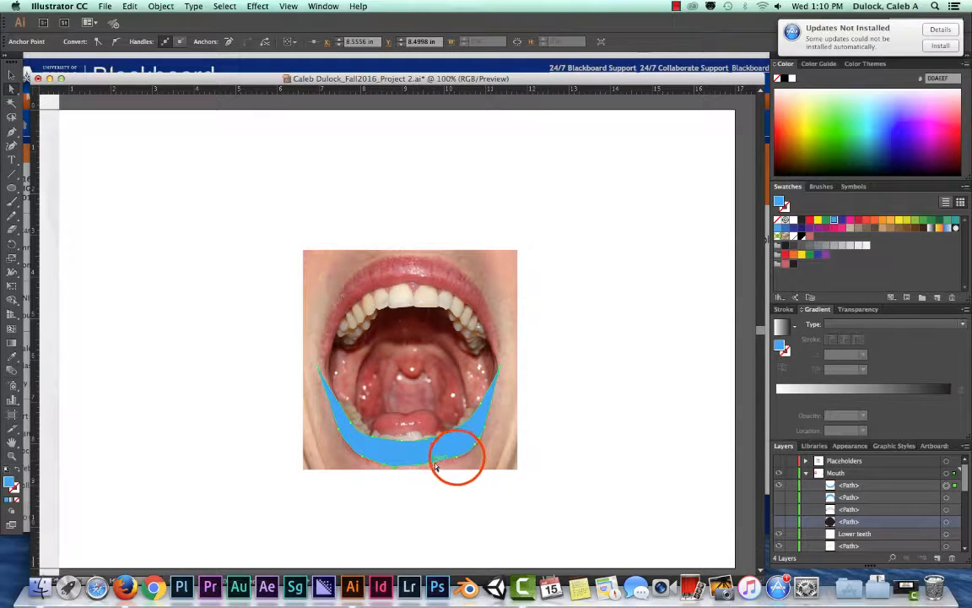
click(406, 470)
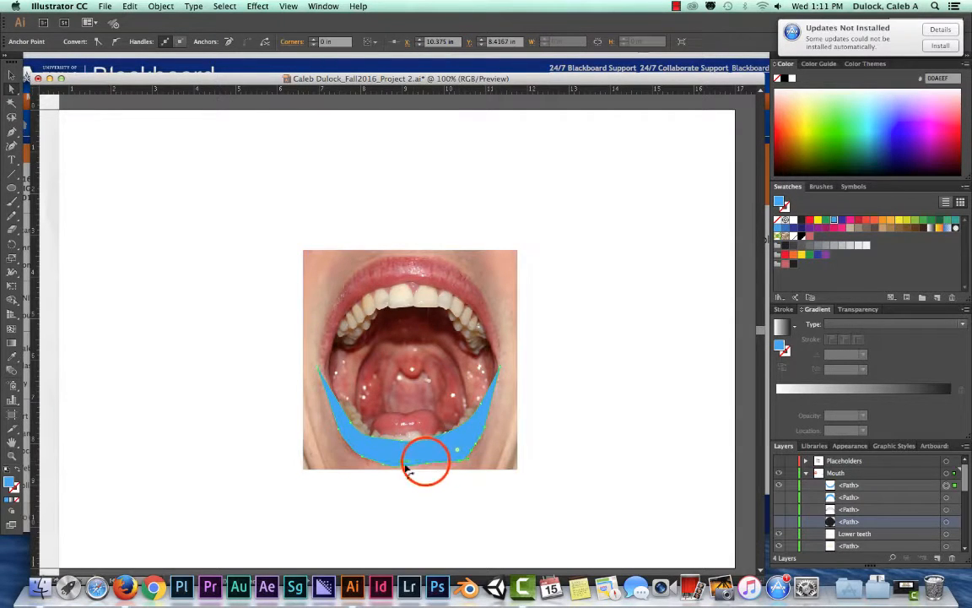
drag(406, 470, 412, 467)
mouse_move(460, 462)
mouse_down()
mouse_move(443, 463)
mouse_move(456, 465)
mouse_up()
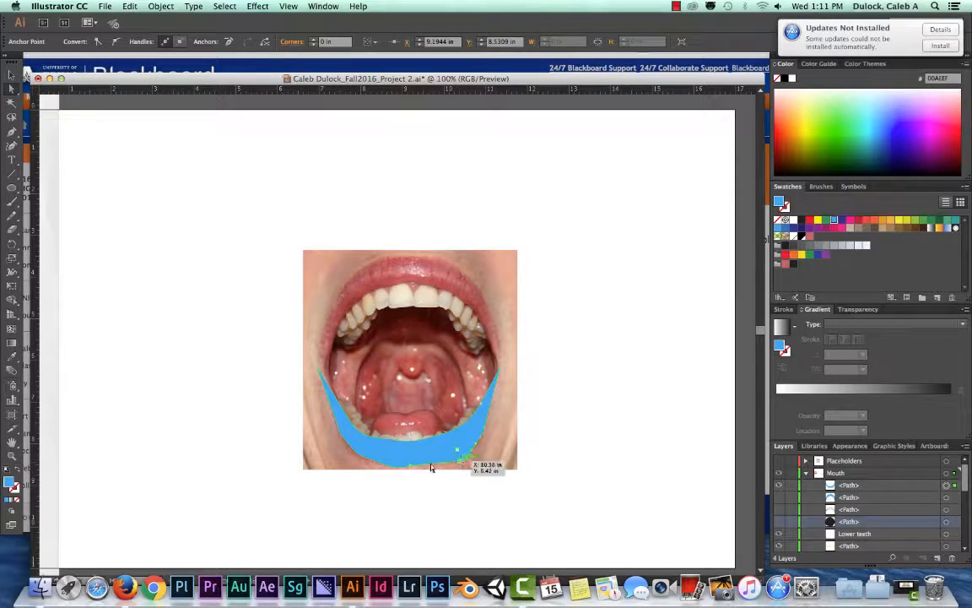
drag(382, 463, 361, 451)
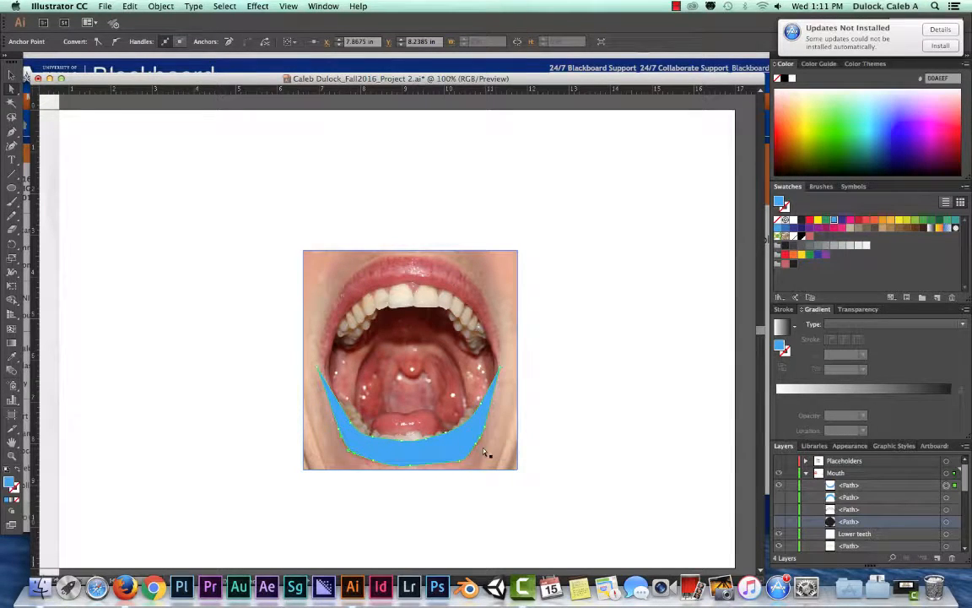
drag(455, 456, 373, 443)
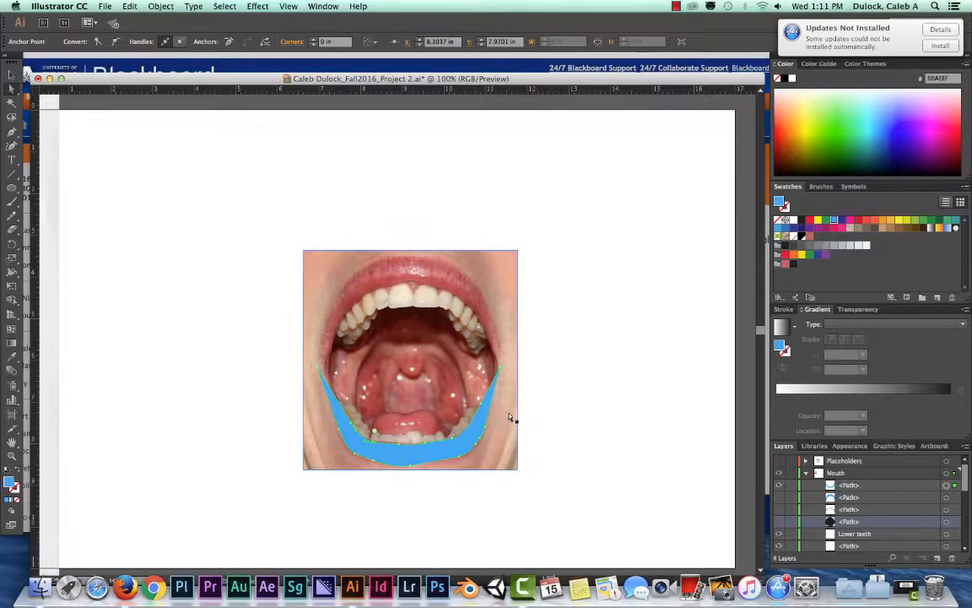
drag(318, 368, 324, 369)
Step: Show the hidden upper lip, teeth and mouth-opening paths in the Mouth layer, and hide the Image Tracing photo in the Framework layer
click(12, 74)
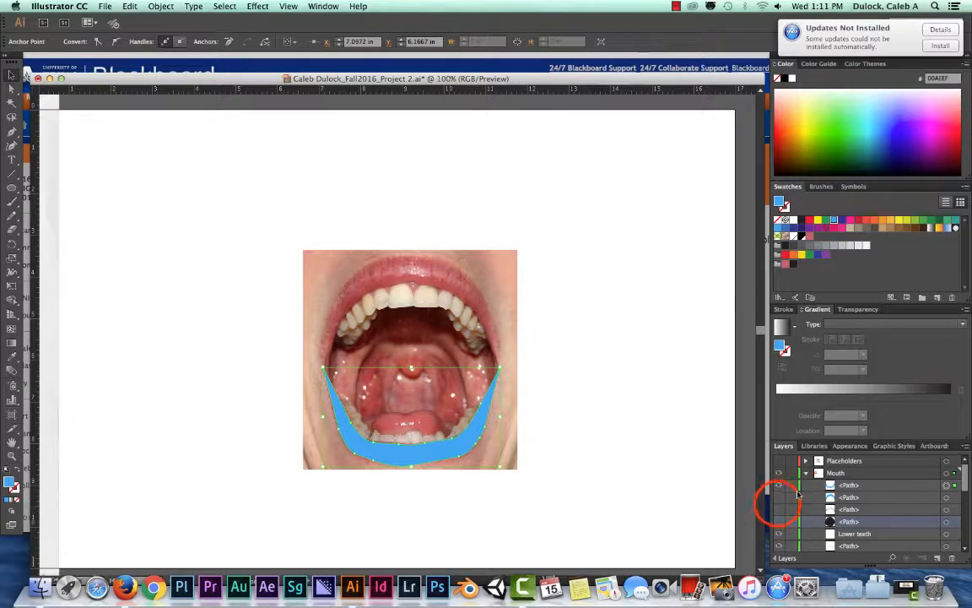
click(778, 524)
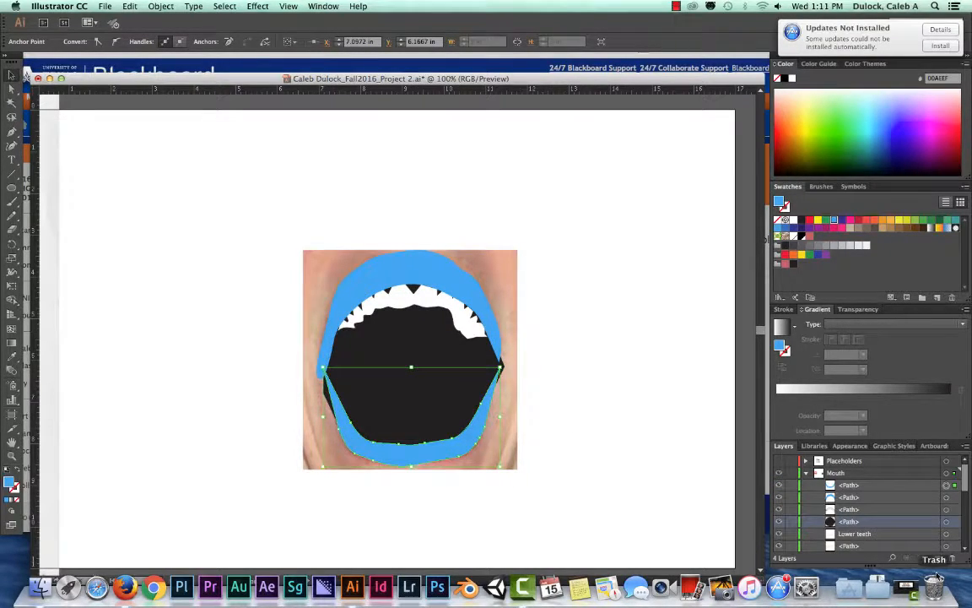
scroll(865, 532, down, 3)
scroll(866, 539, up, 2)
click(509, 277)
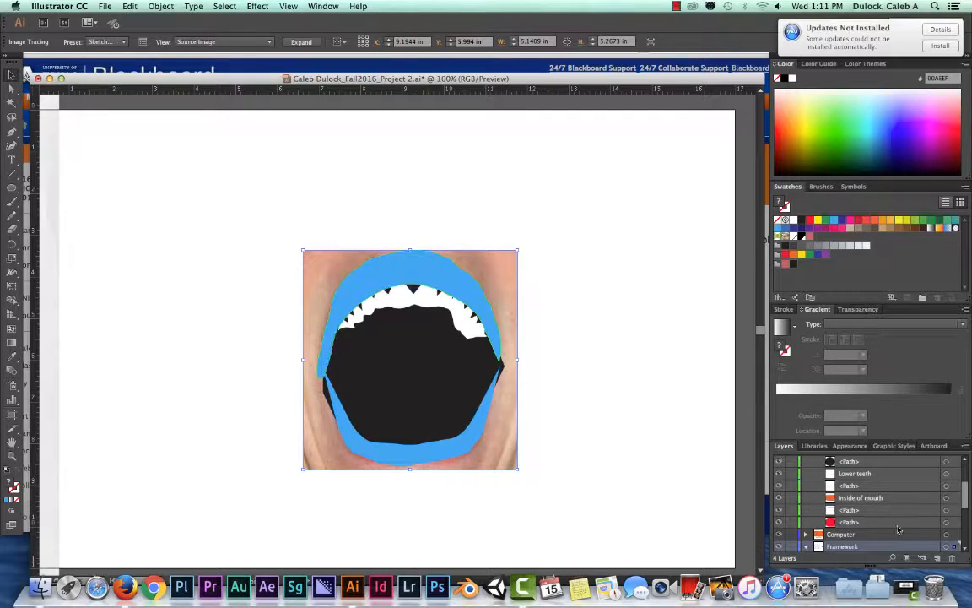
scroll(899, 529, down, 1)
scroll(858, 522, down, 2)
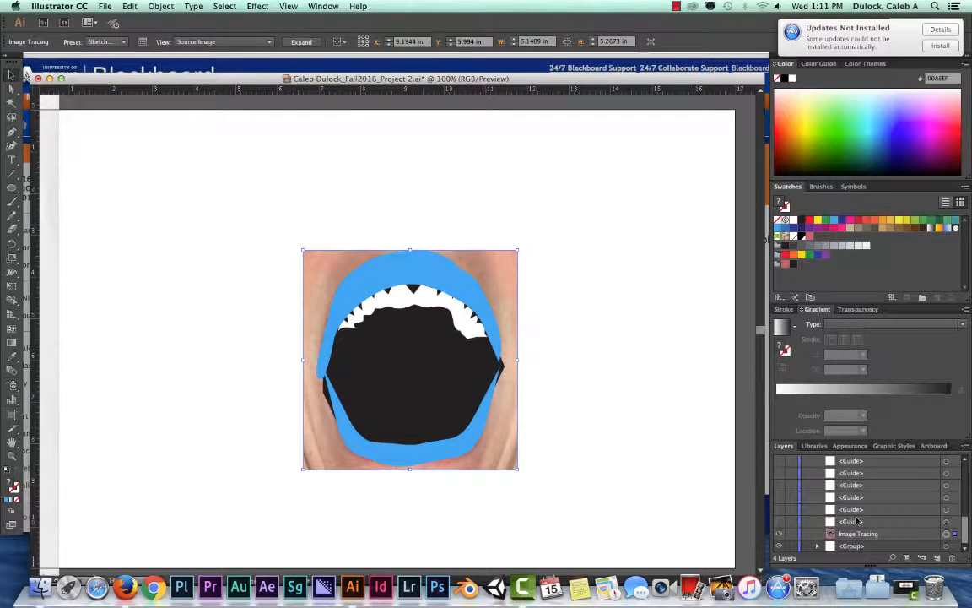
scroll(857, 521, up, 2)
scroll(866, 506, down, 2)
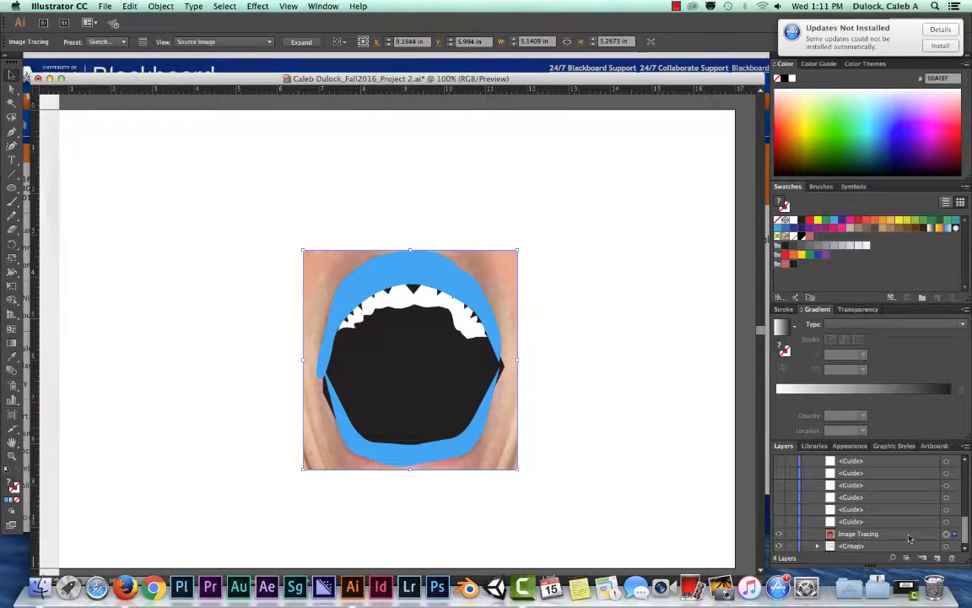
click(780, 535)
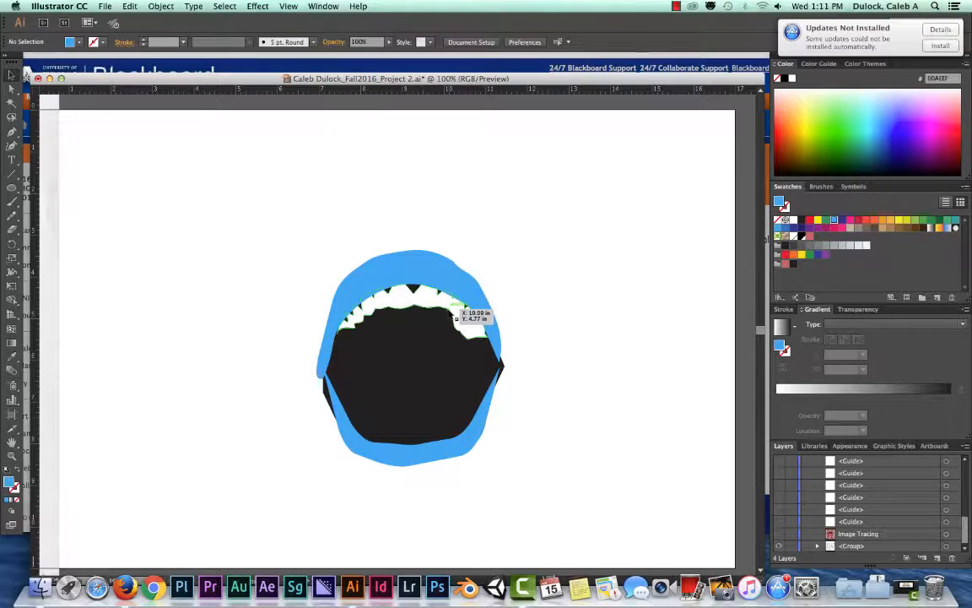
click(234, 82)
click(430, 306)
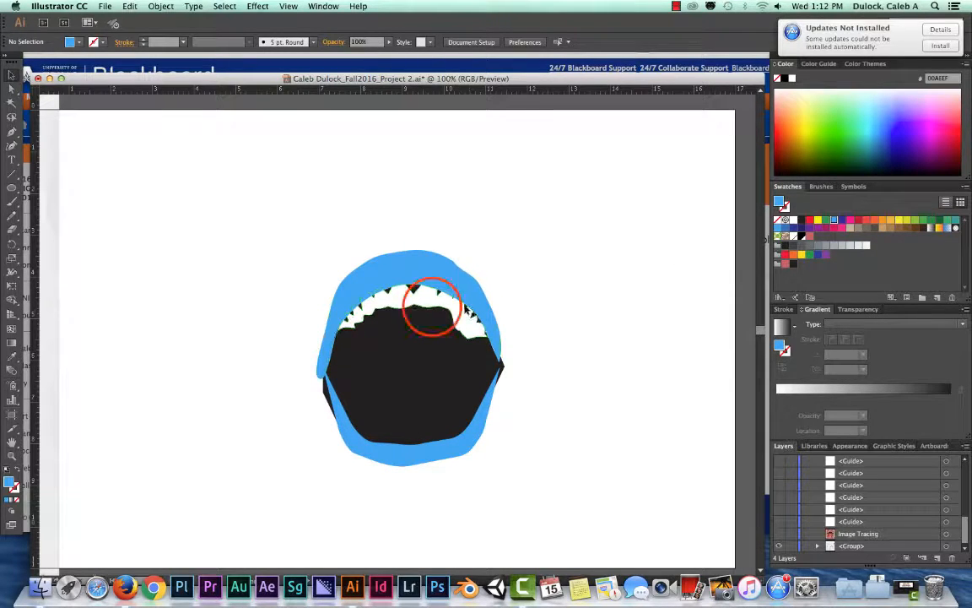
click(543, 293)
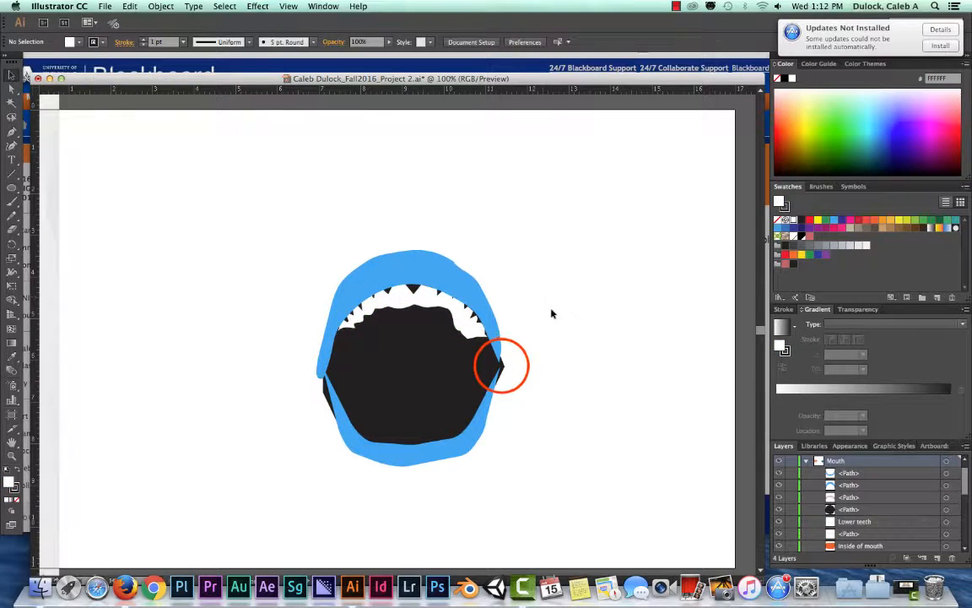
Step: Pull the black mouth opening's right and left corner anchor points inward so the shape stays within the blue lips
click(501, 367)
drag(501, 367, 505, 366)
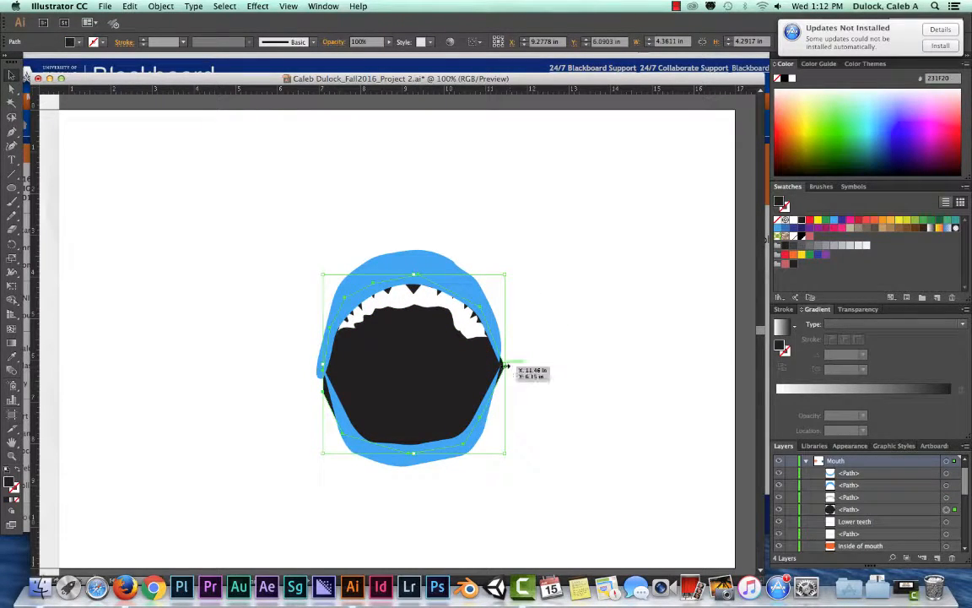
key(a)
click(502, 368)
drag(504, 368, 500, 366)
click(323, 390)
drag(323, 388, 323, 375)
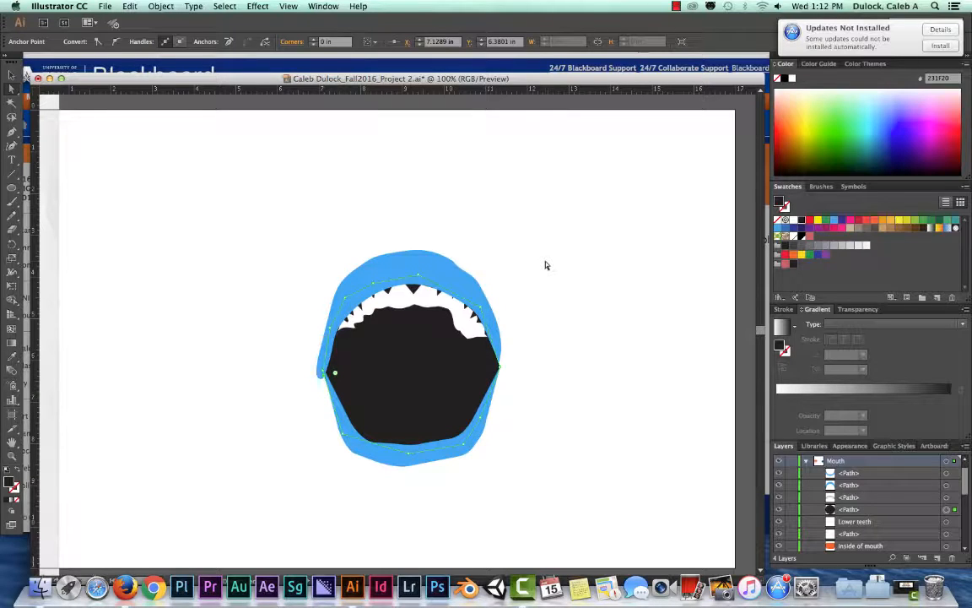
Step: Delete the old red lips and cream upper teeth from the orange monitor screen
key(super+minus)
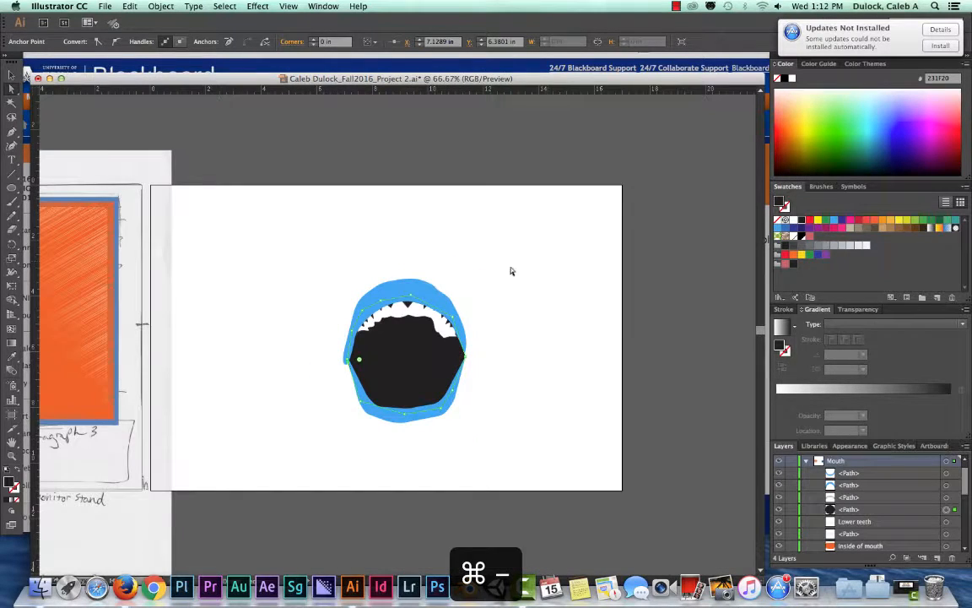
click(10, 77)
click(236, 230)
mouse_move(237, 230)
mouse_down()
mouse_move(376, 201)
mouse_move(441, 240)
mouse_move(347, 223)
mouse_move(520, 243)
mouse_up()
click(177, 242)
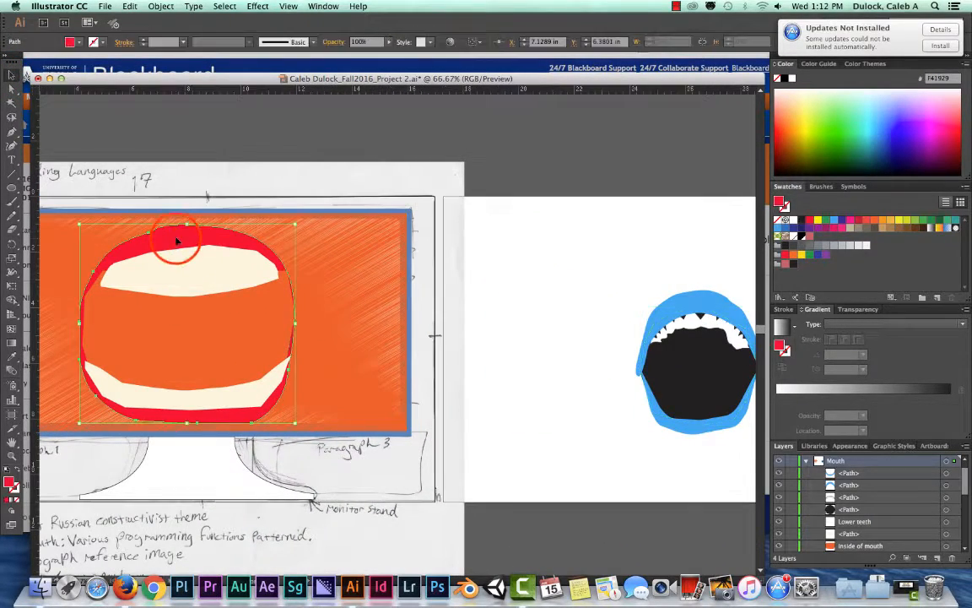
click(178, 240)
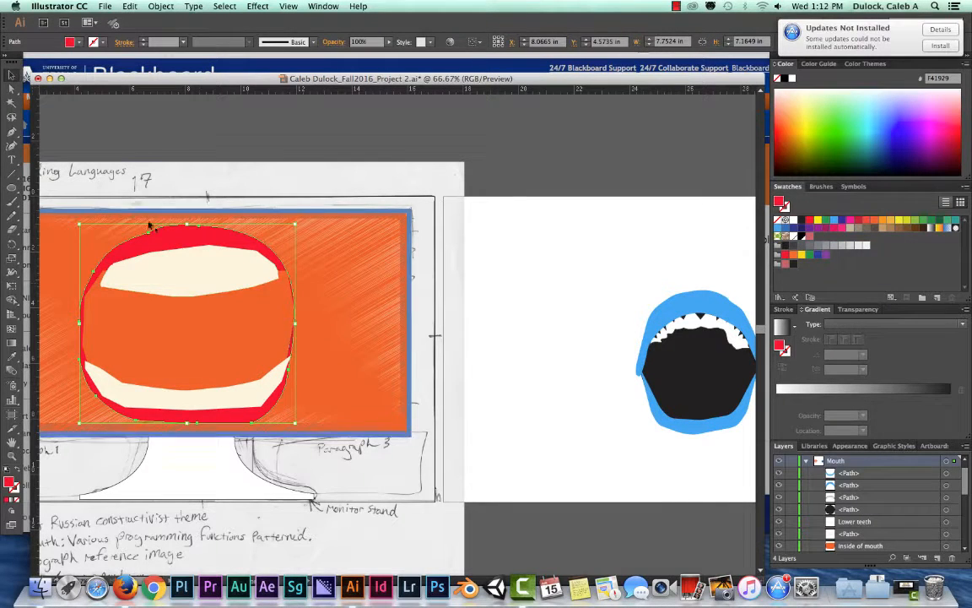
click(186, 255)
key(Delete)
key(Delete)
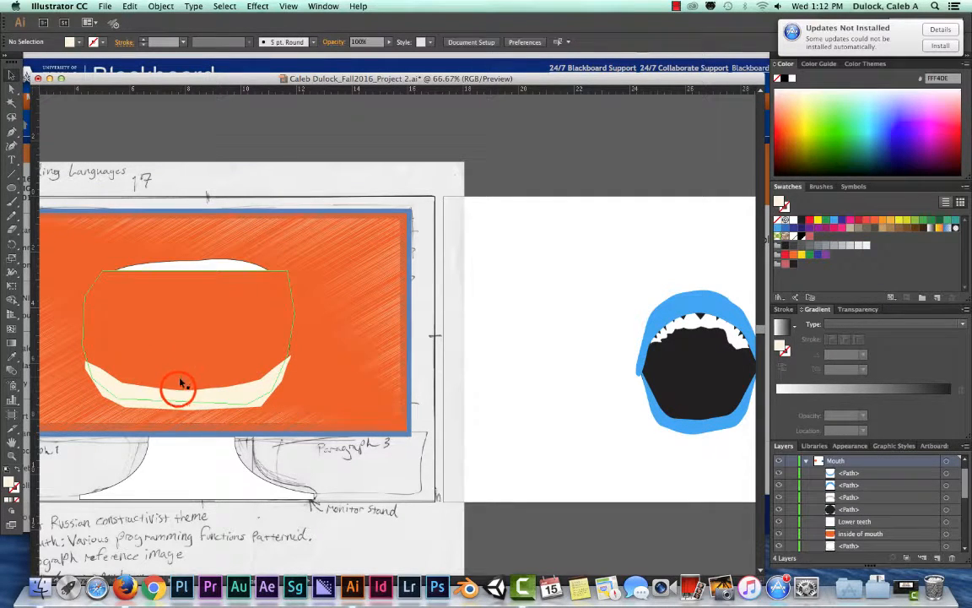
Step: Delete the old lower teeth, the orange inside of the mouth and the remaining white shape on the monitor screen
click(180, 390)
key(Delete)
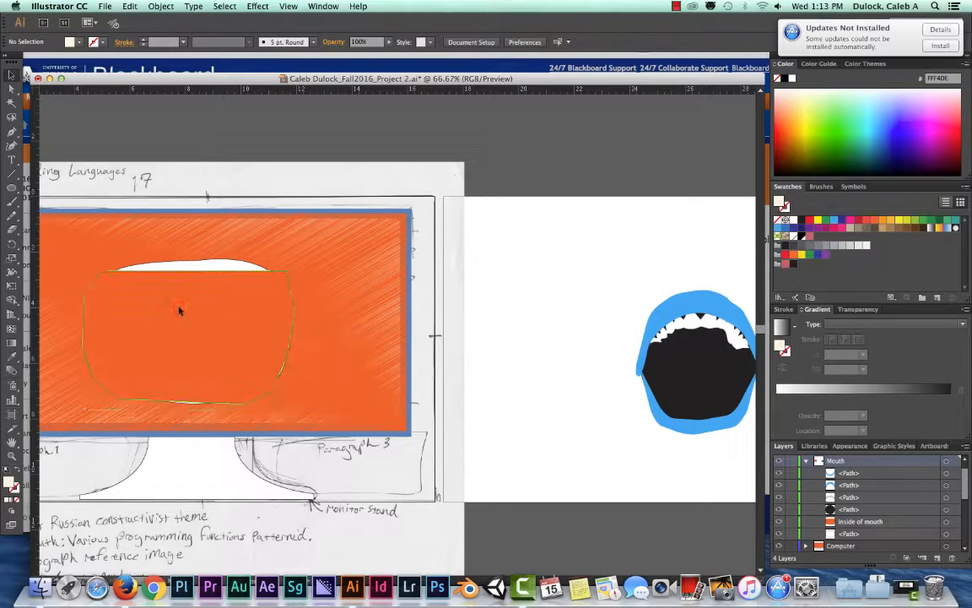
click(186, 263)
key(d)
key(Delete)
Step: Select all the traced mouth shapes and move them together to the middle of the orange monitor screen
mouse_move(612, 274)
mouse_down()
mouse_move(700, 397)
mouse_move(747, 440)
mouse_up()
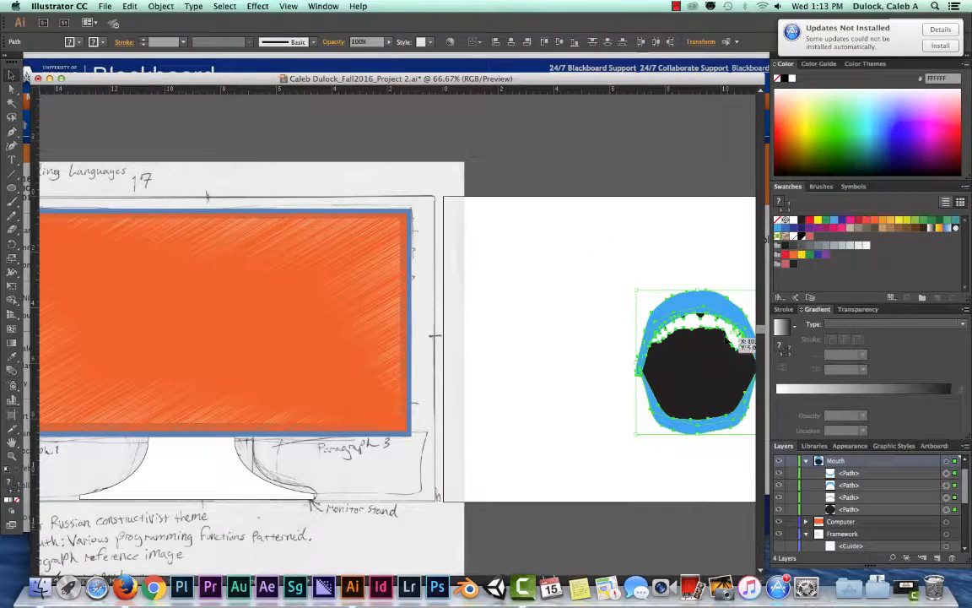
drag(727, 326, 218, 283)
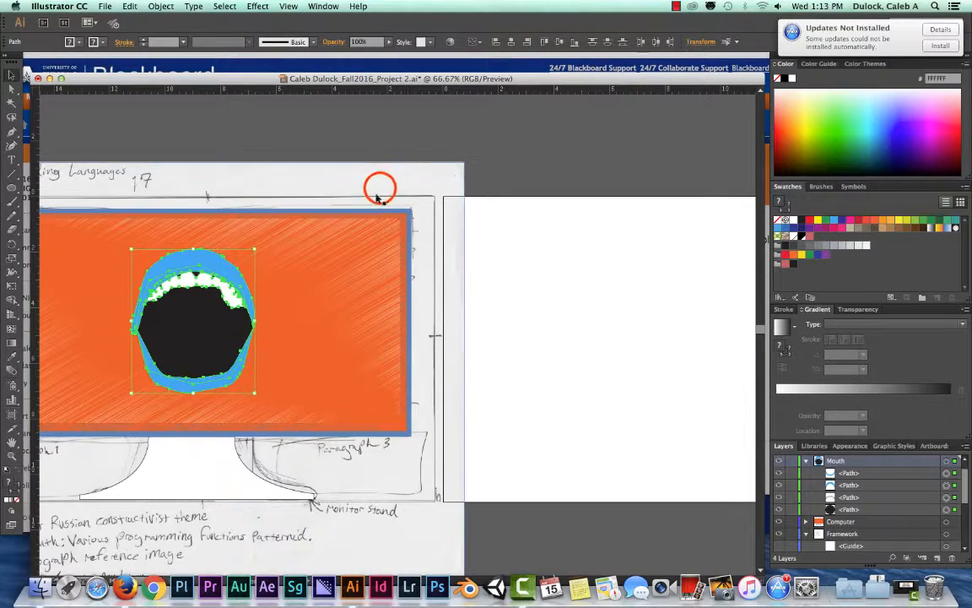
click(302, 184)
scroll(443, 178, left, 5)
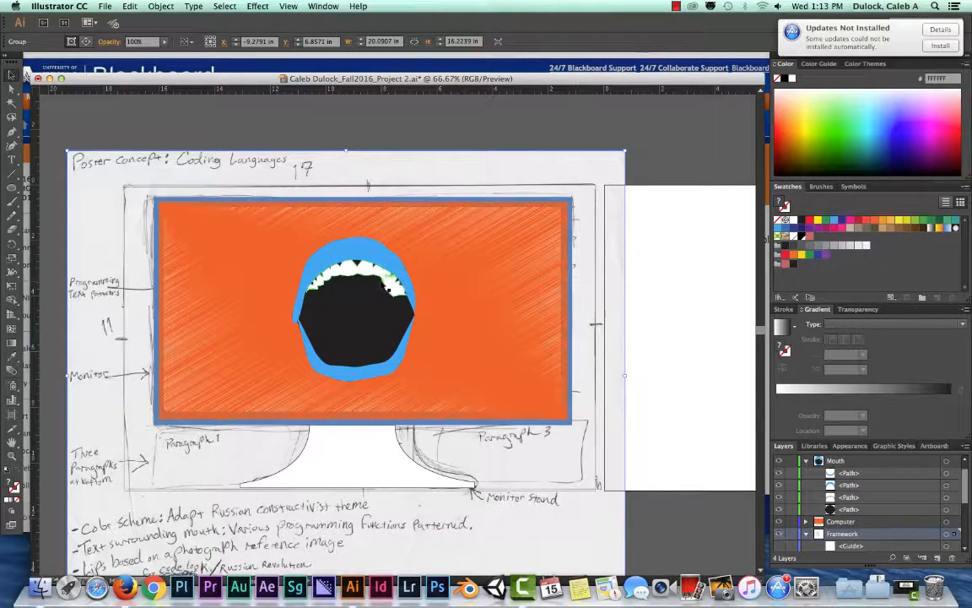
click(341, 445)
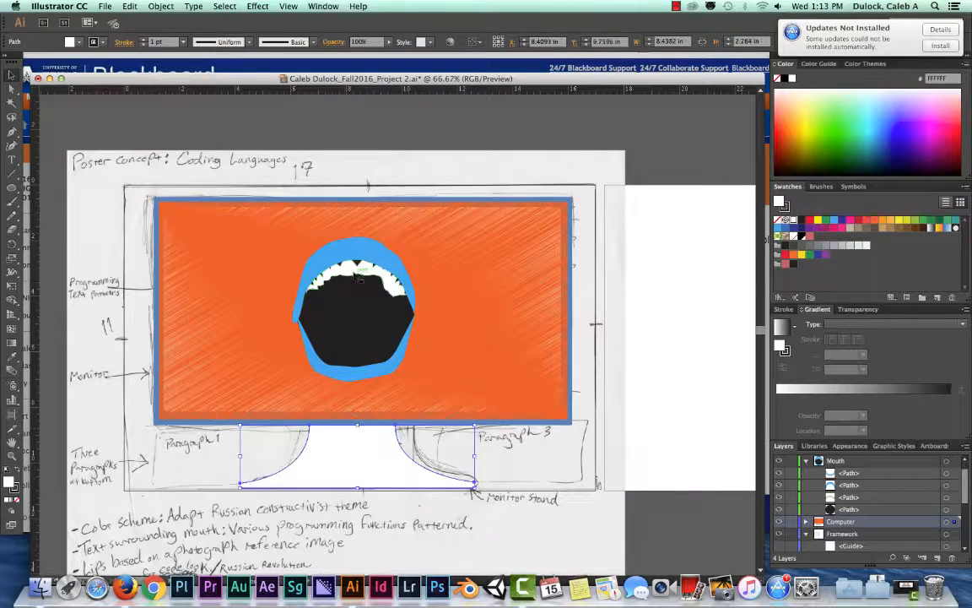